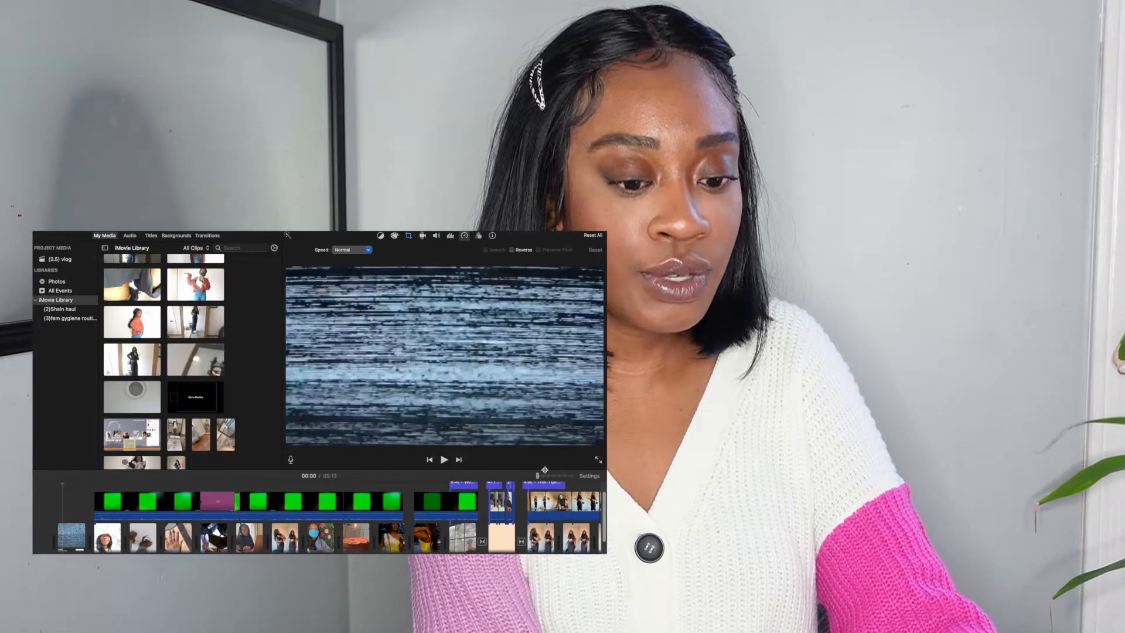
# Browse the available tracks in the project's music library.
pyautogui.moveTo(543, 475); pyautogui.dragTo(535, 476)
pyautogui.scroll(2, 129, 516)
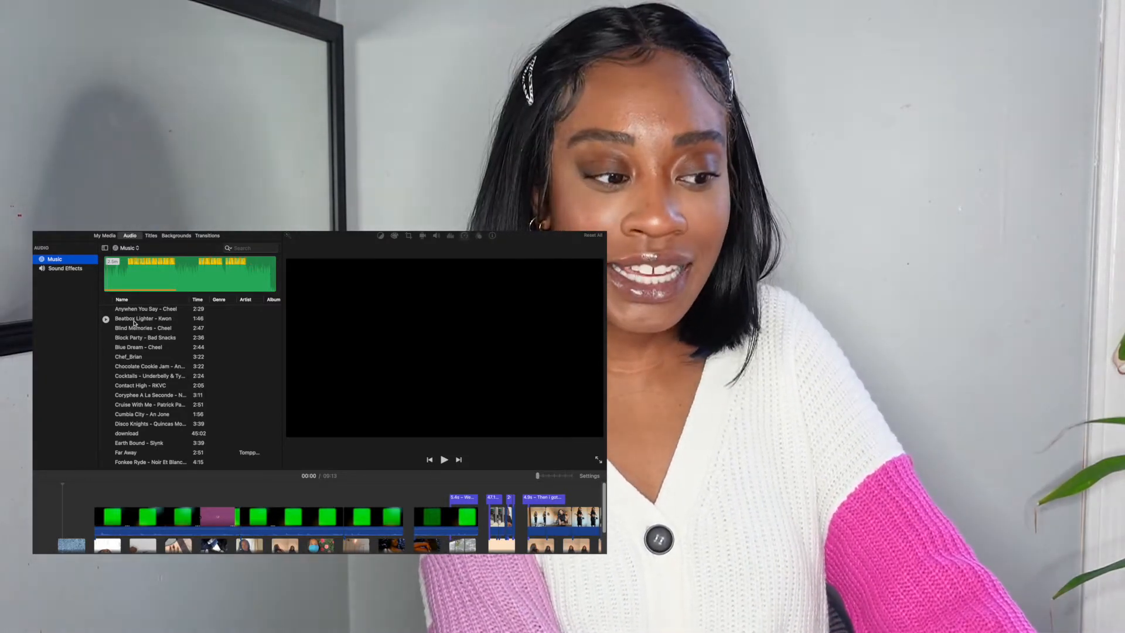
pyautogui.scroll(-15, 139, 356)
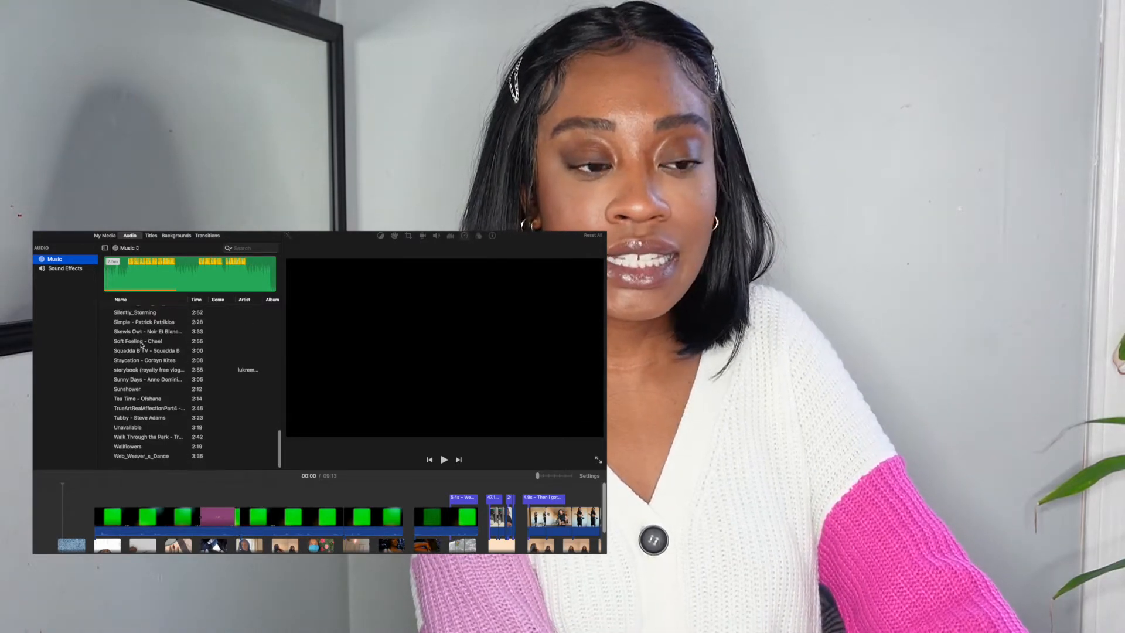
pyautogui.scroll(15, 141, 346)
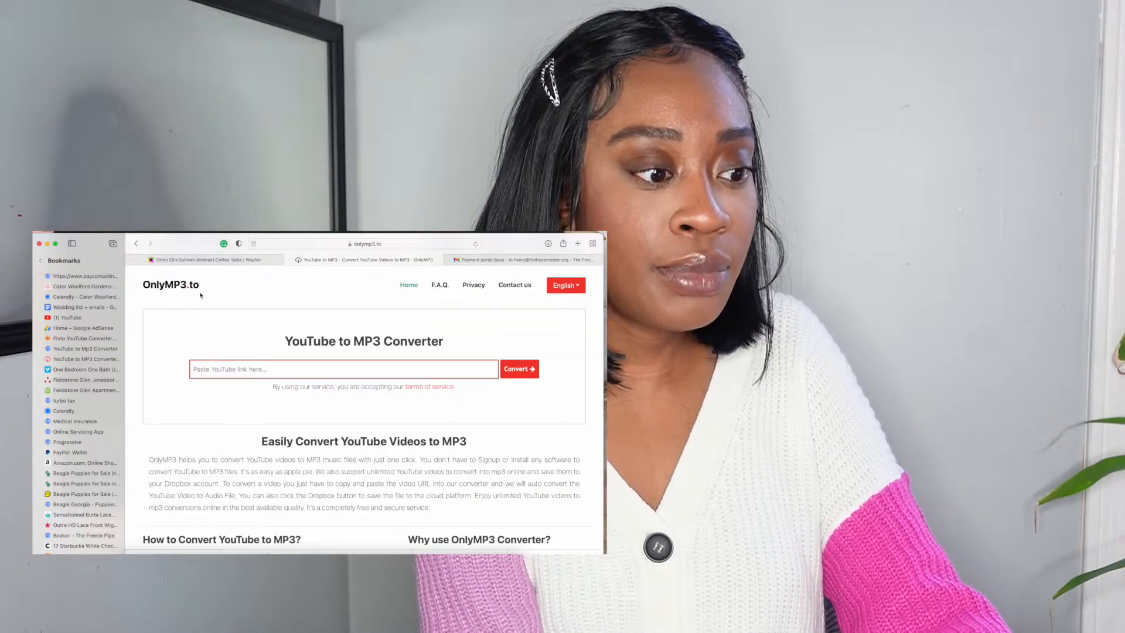
# Search YouTube for 'aesthetic music no copyright 1 hour' and open the '1 HOUR OF AESTHETIC MUSIC no copyright' video.
pyautogui.click(72, 244)
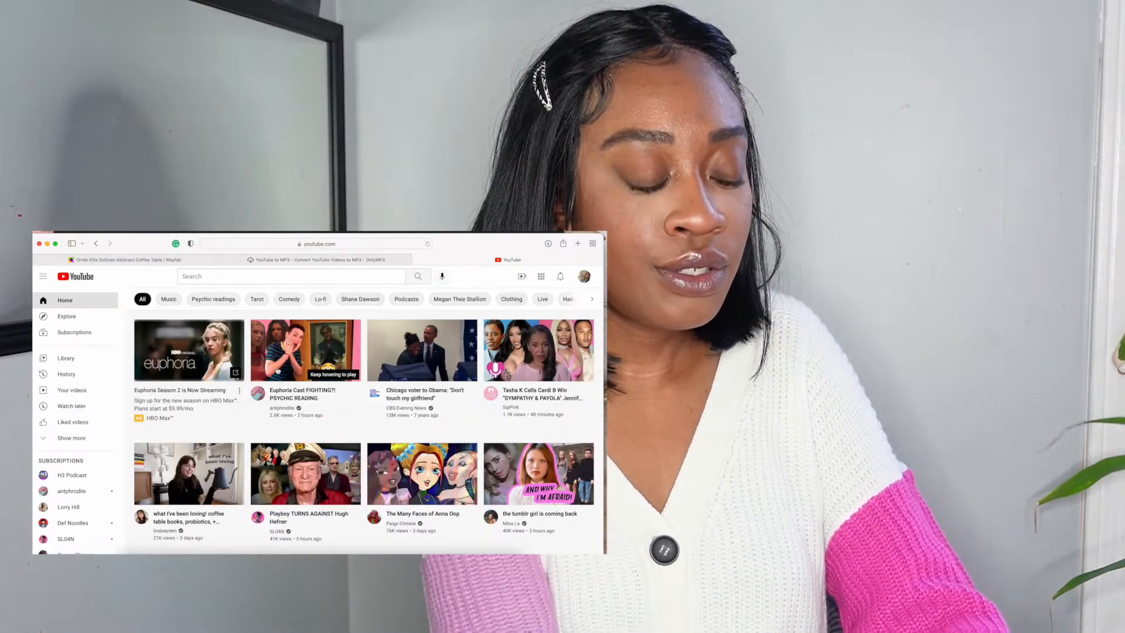
pyautogui.click(287, 276)
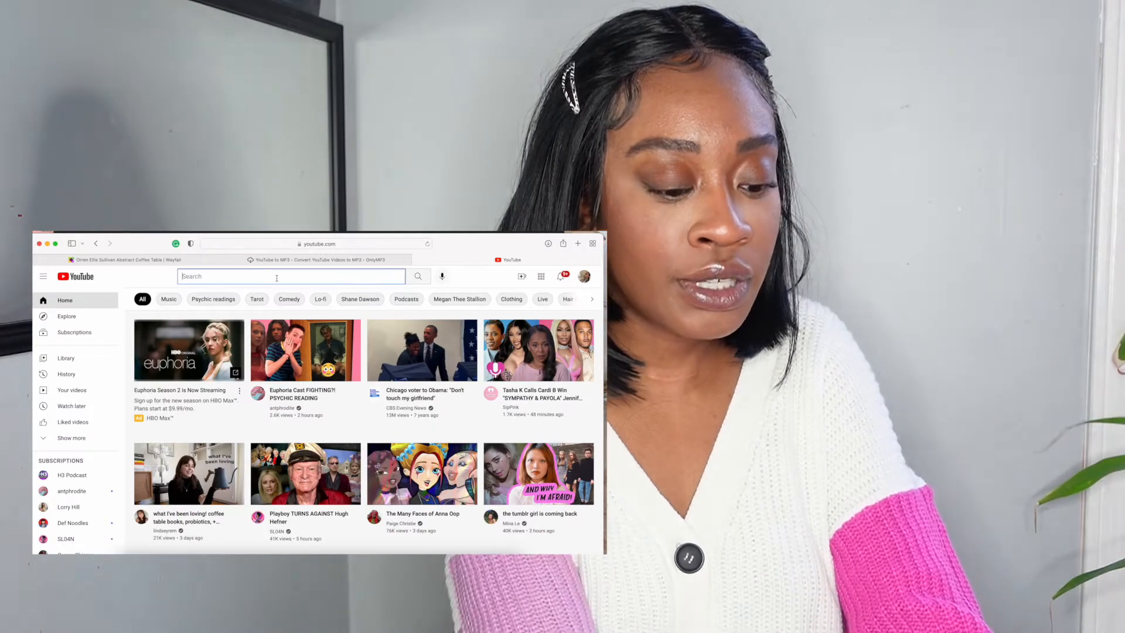
pyautogui.write('non copyright 1 hour')
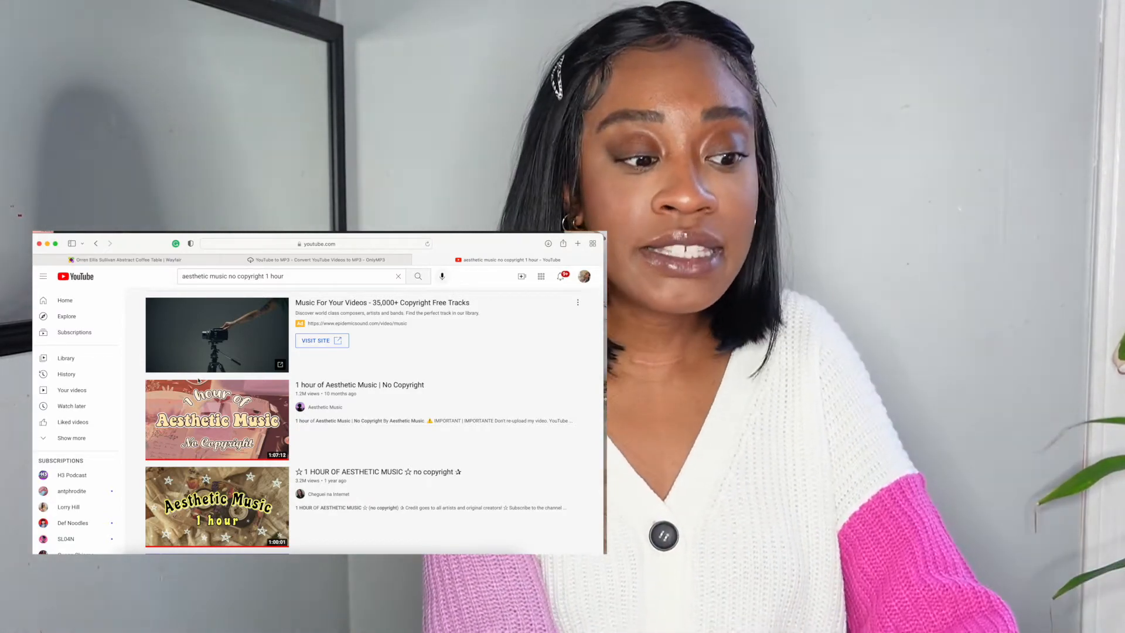
pyautogui.scroll(-5, 191, 462)
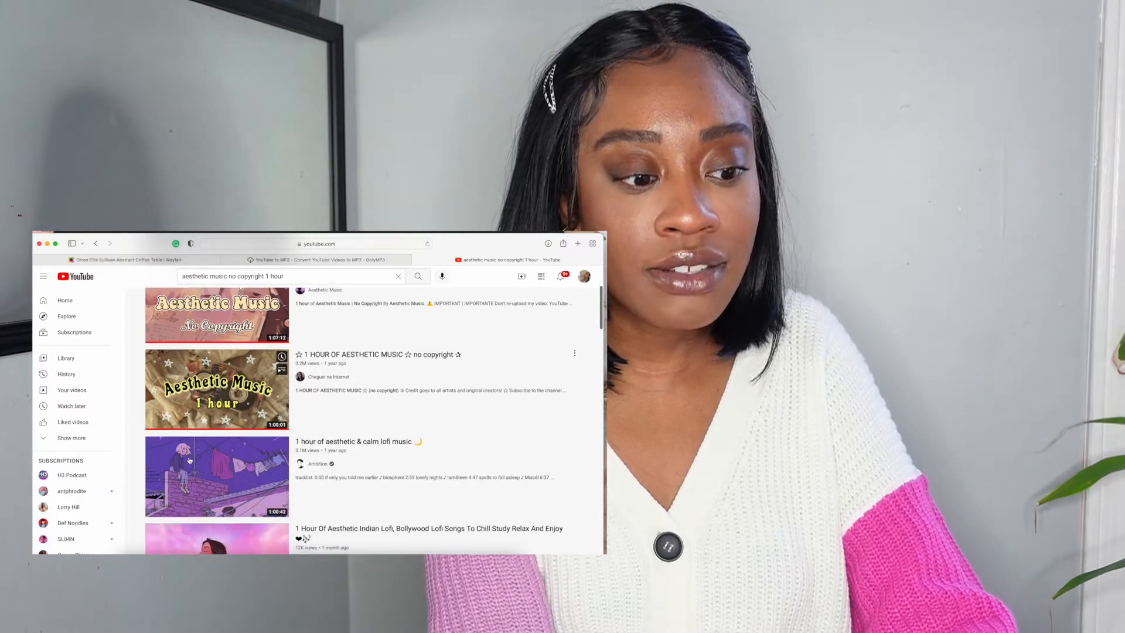
pyautogui.click(235, 385)
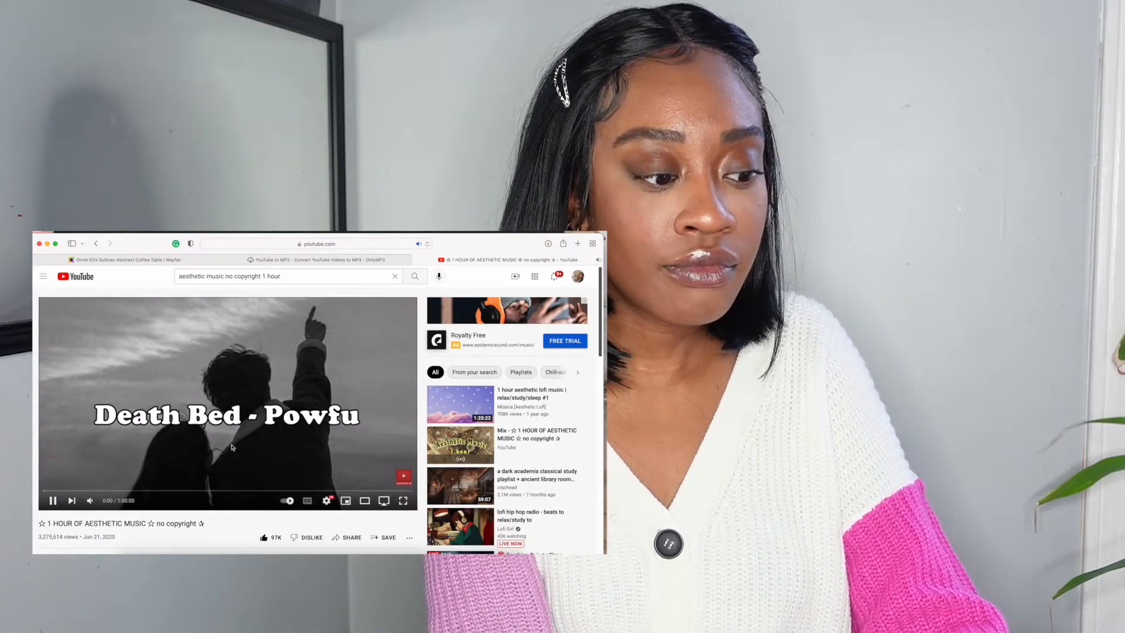
# Look through the video's description and comments and pause its playback.
pyautogui.scroll(-10, 73, 487)
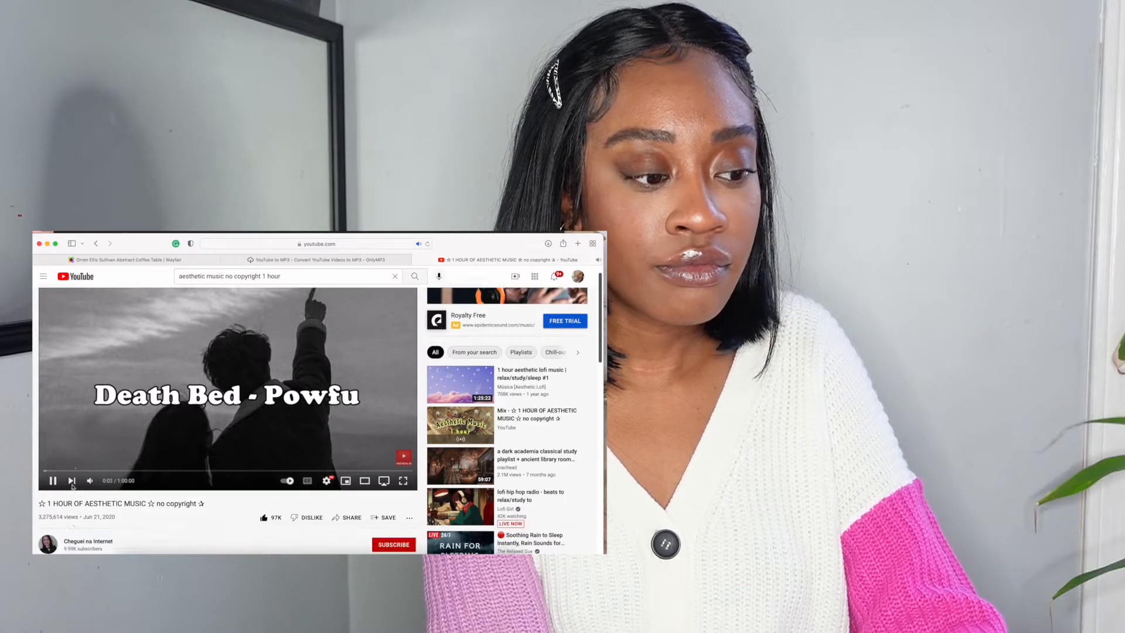
pyautogui.scroll(10, 72, 485)
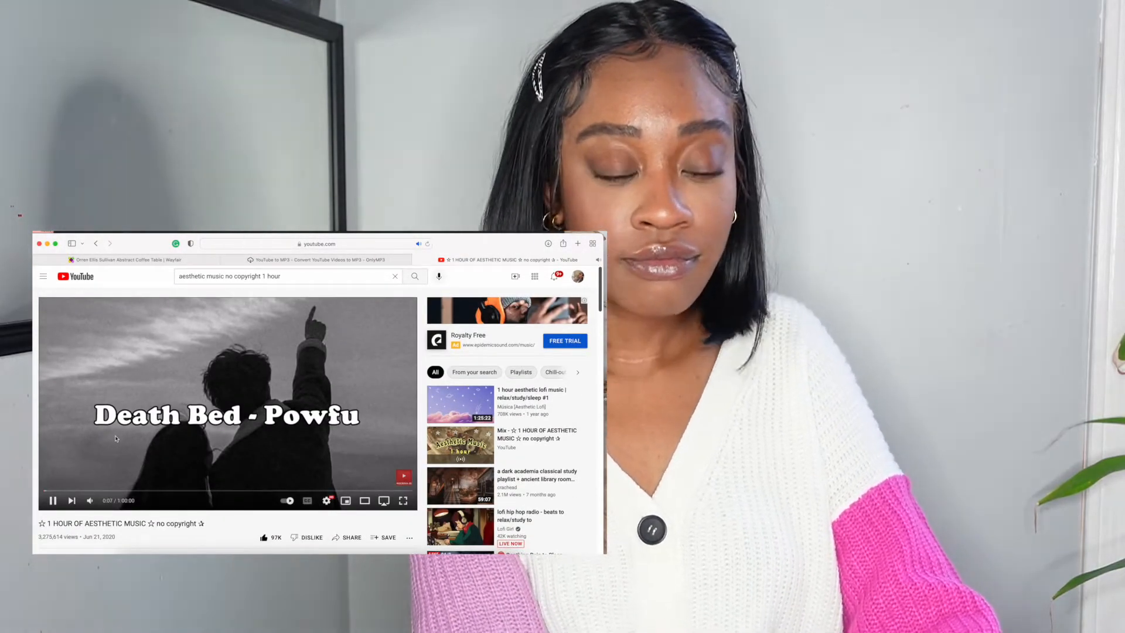
pyautogui.scroll(-10, 116, 438)
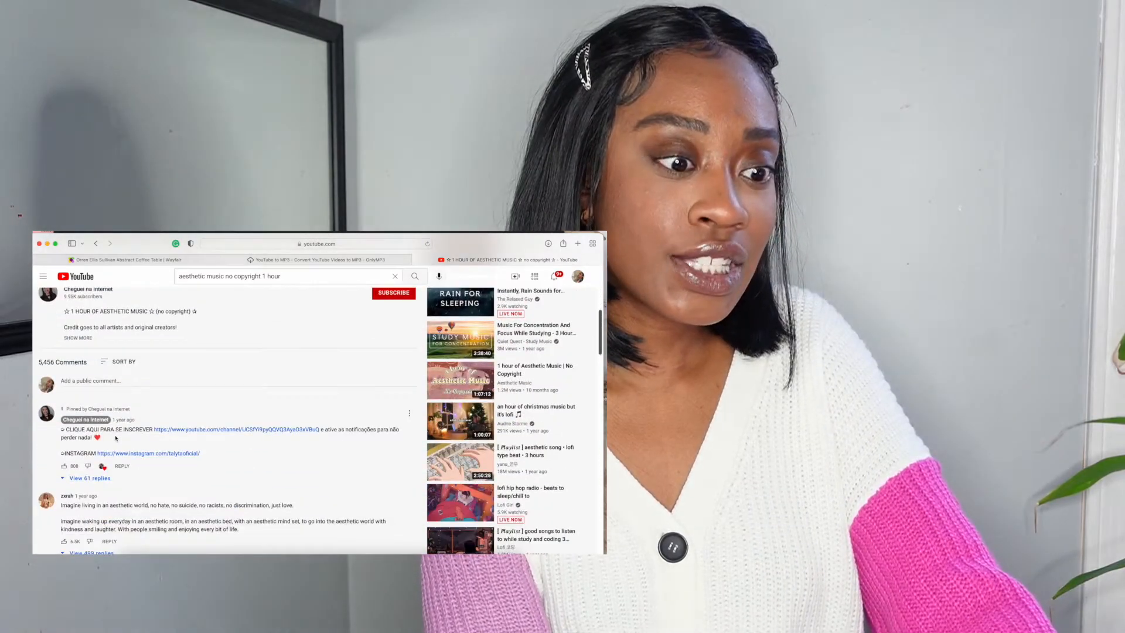
pyautogui.scroll(10, 115, 438)
pyautogui.click(116, 438)
# Copy the video's web address into the OnlyMP3 YouTube to MP3 Converter and convert it.
pyautogui.click(308, 243)
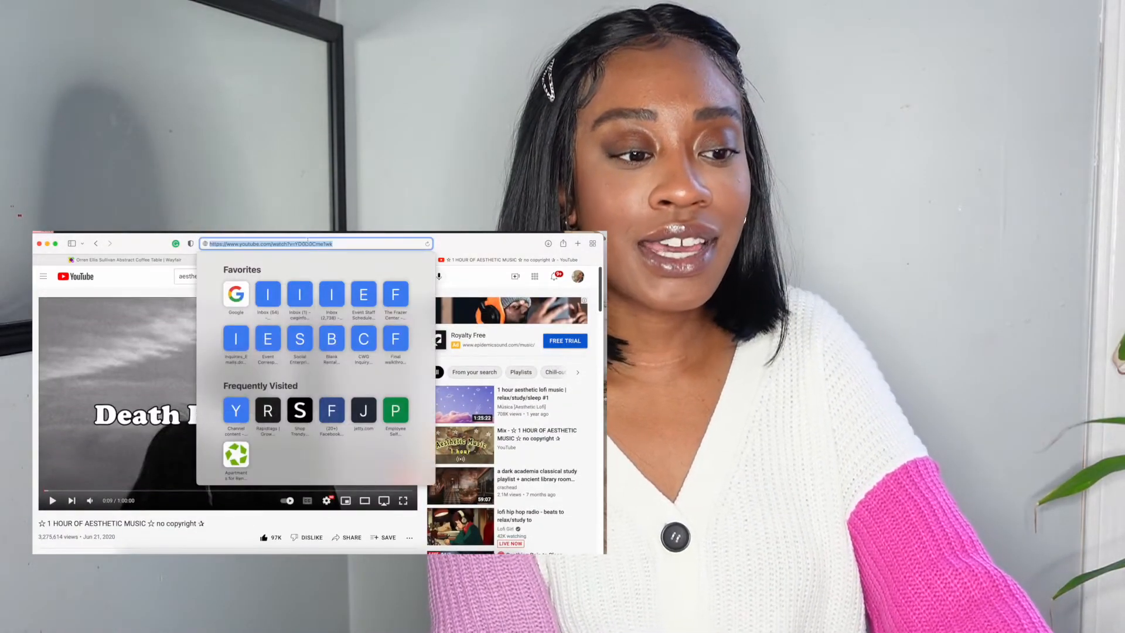
pyautogui.click(328, 258)
pyautogui.click(467, 247)
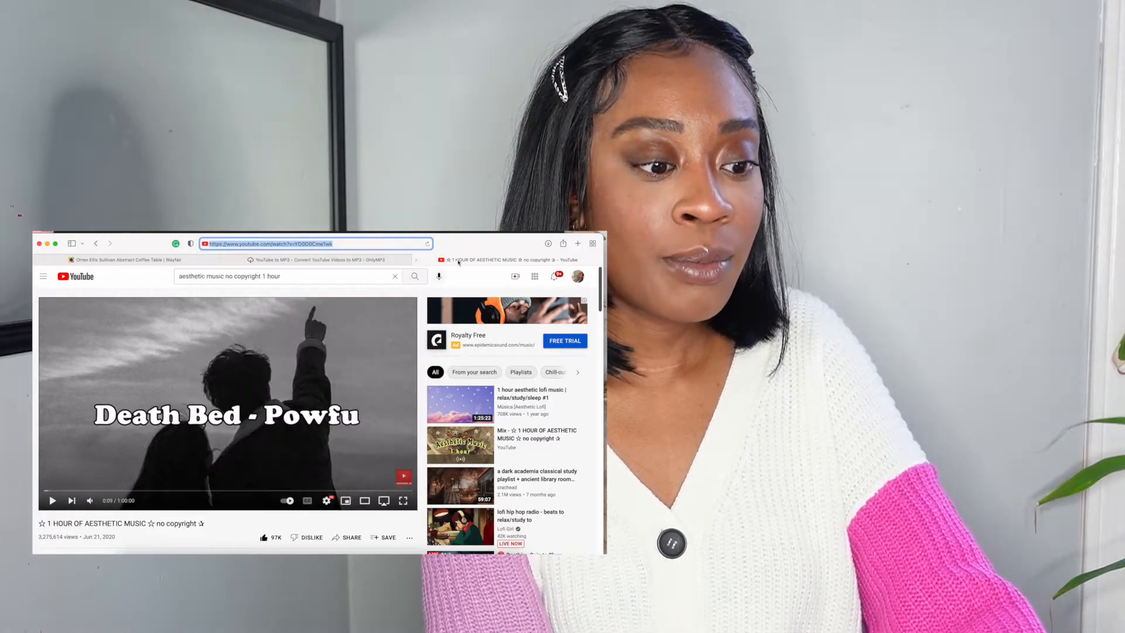
pyautogui.click(328, 256)
pyautogui.click(271, 372)
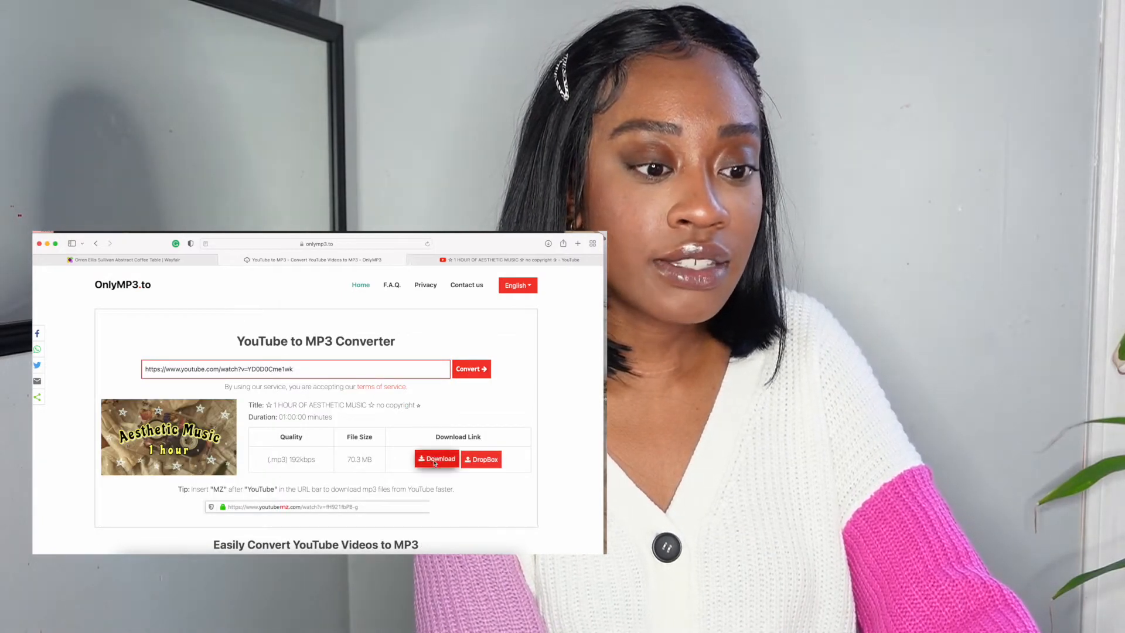
# Download the 192kbps MP3 of the video and close the advert tab and the Music window.
pyautogui.click(435, 458)
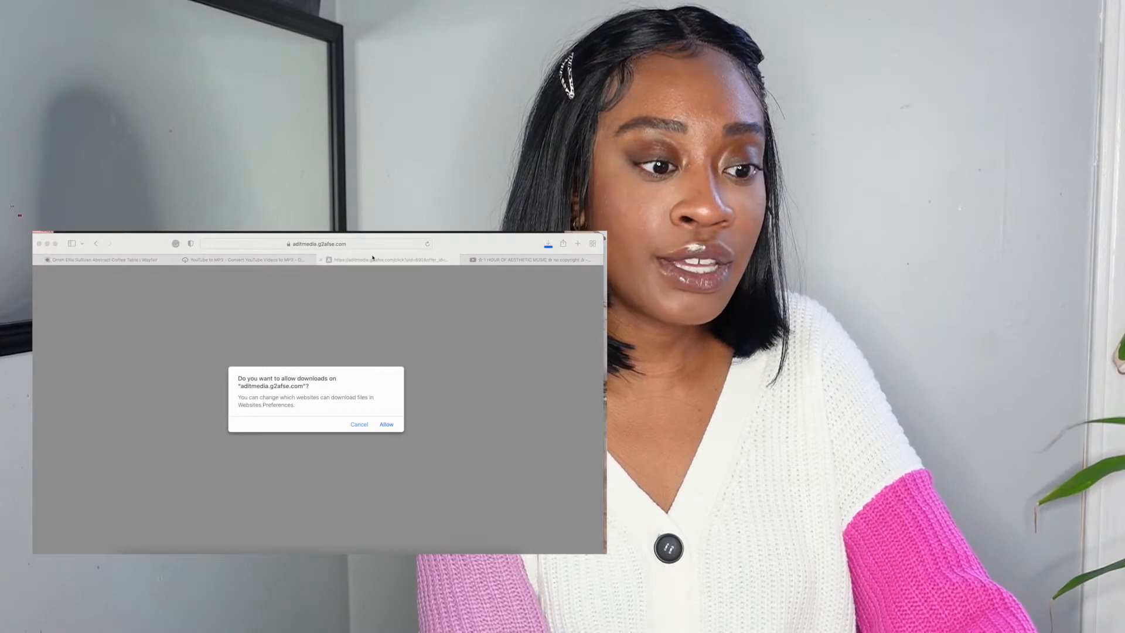
pyautogui.click(321, 259)
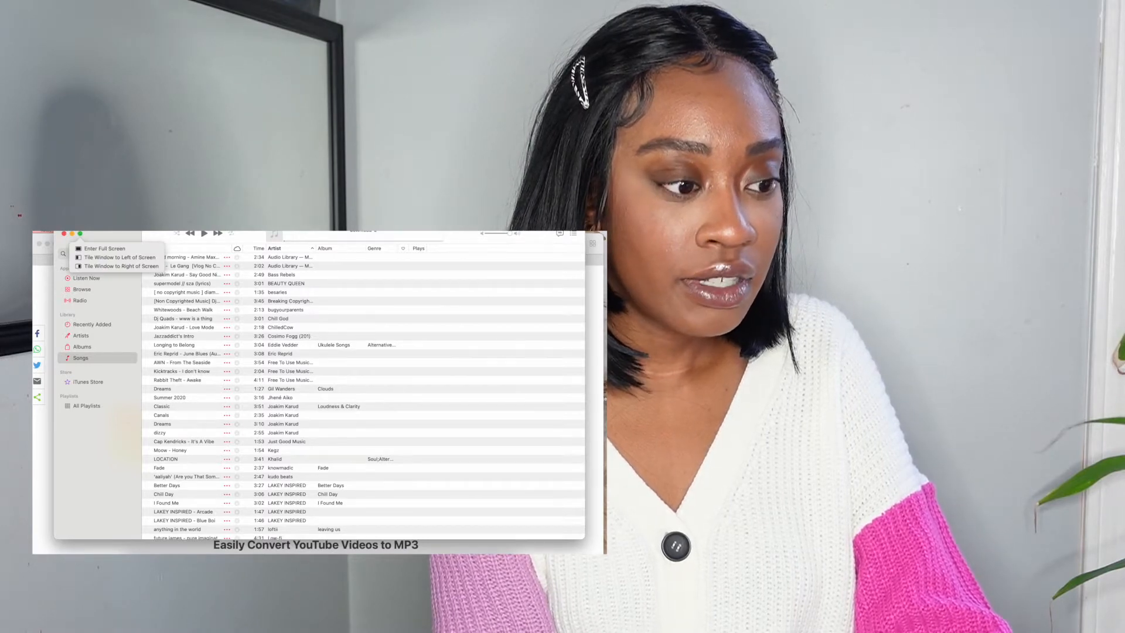
pyautogui.click(65, 234)
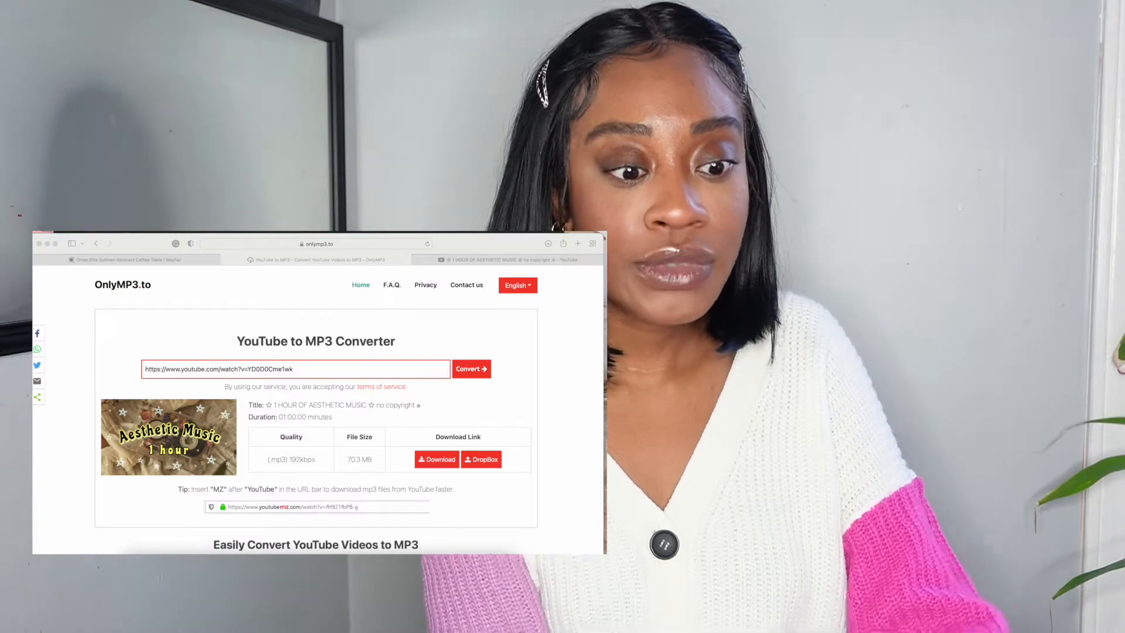
# Switch to iMovie and select the 46:47 'OnlyMP3.net - No Copyrigh...' track in the music library.
pyautogui.press('super+Tab')
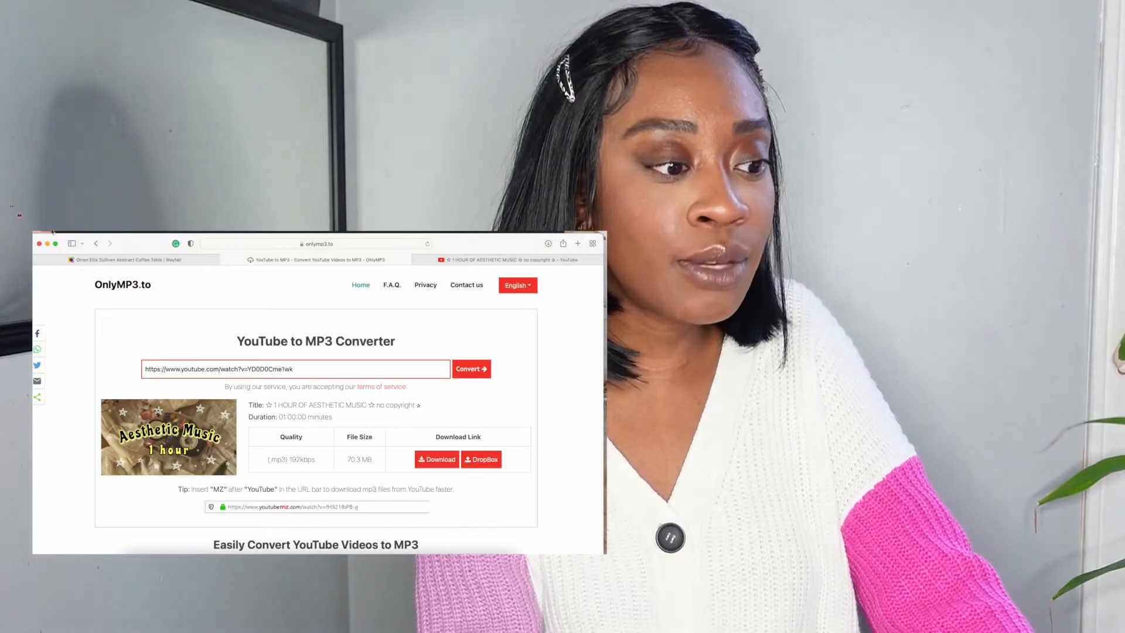
pyautogui.click(47, 243)
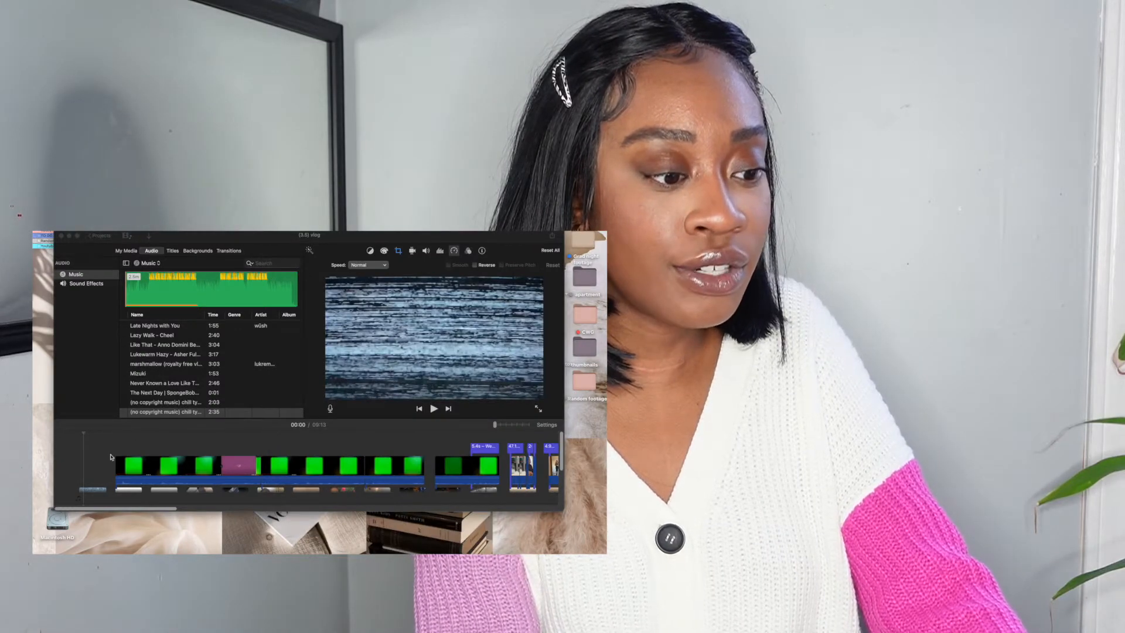
pyautogui.scroll(-10, 179, 355)
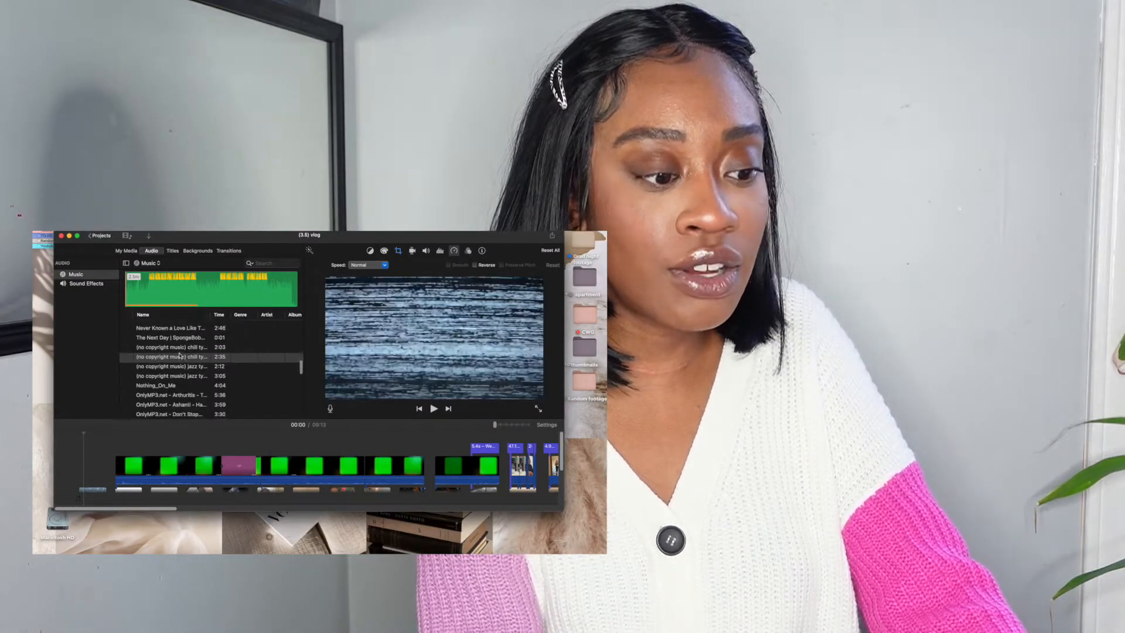
pyautogui.scroll(-3, 180, 355)
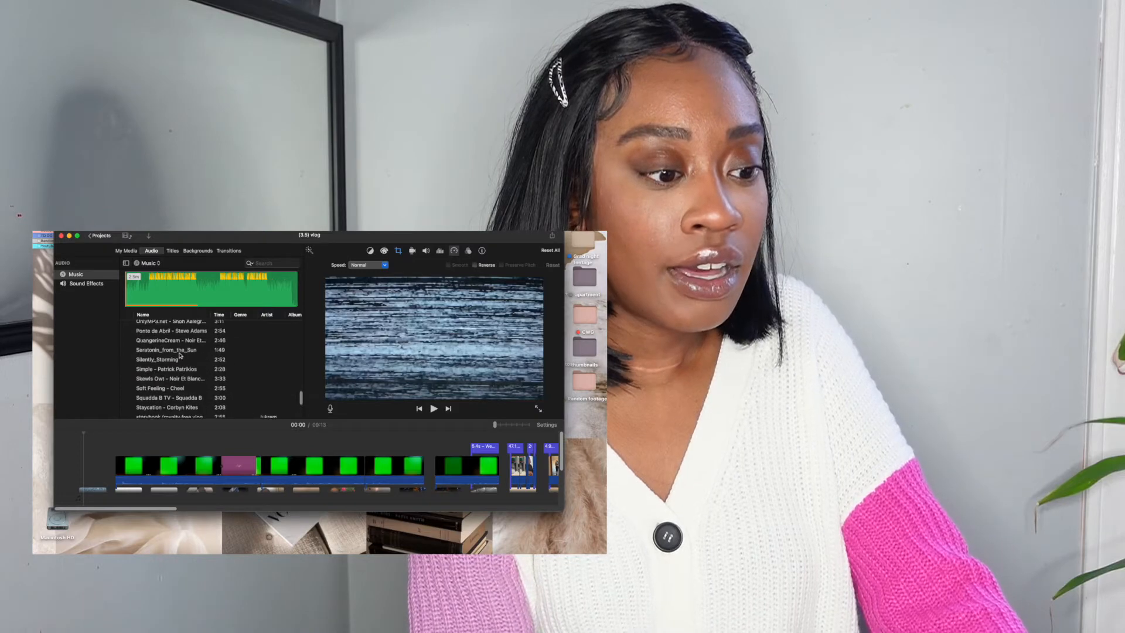
pyautogui.scroll(5, 180, 355)
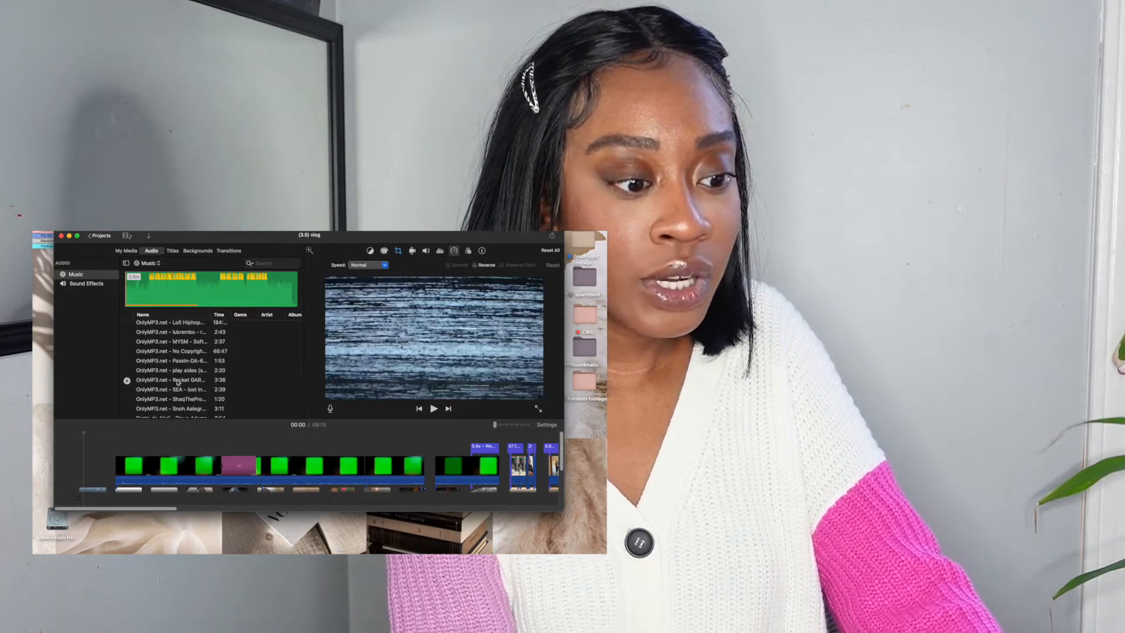
pyautogui.click(184, 353)
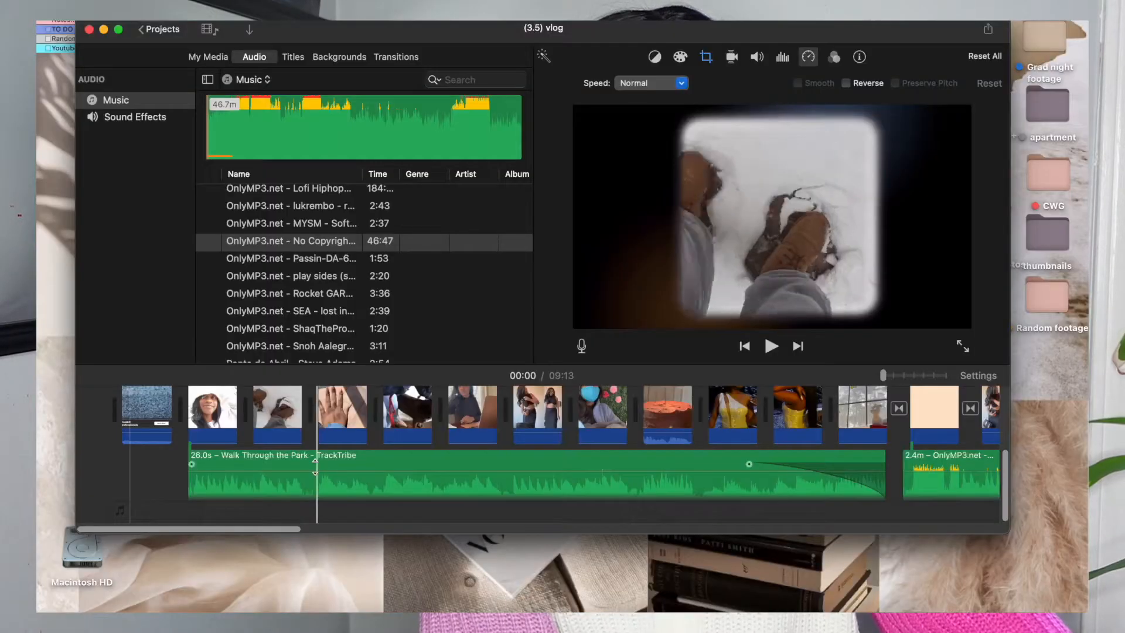
# Add the 4.8-minute clip from the project media to the start of the timeline.
pyautogui.scroll(3, 465, 497)
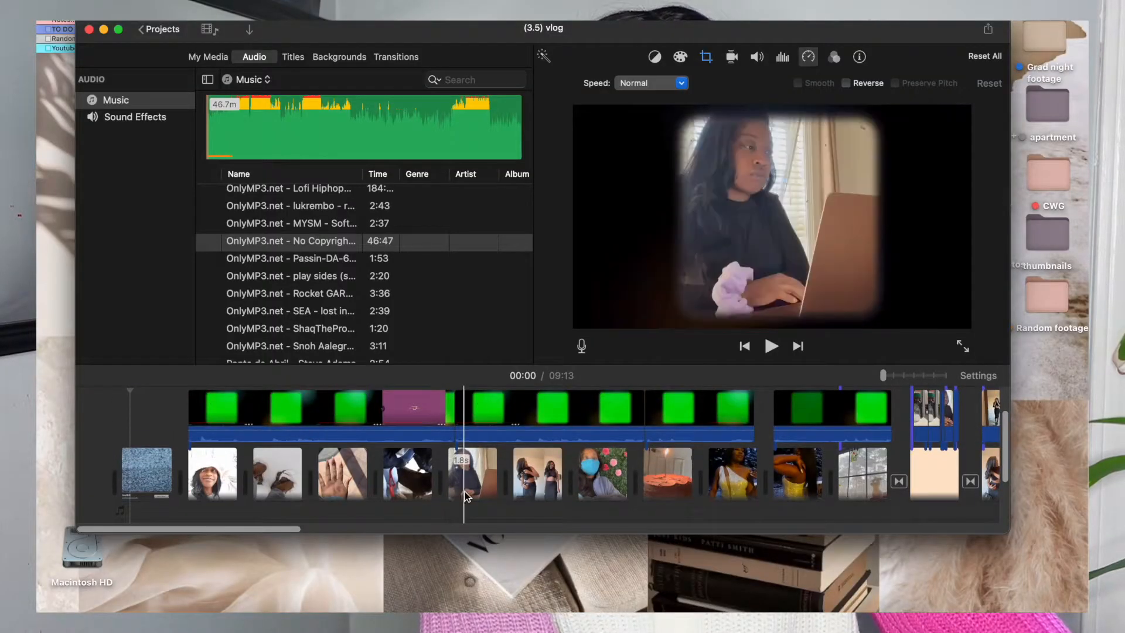
pyautogui.scroll(-2, 422, 457)
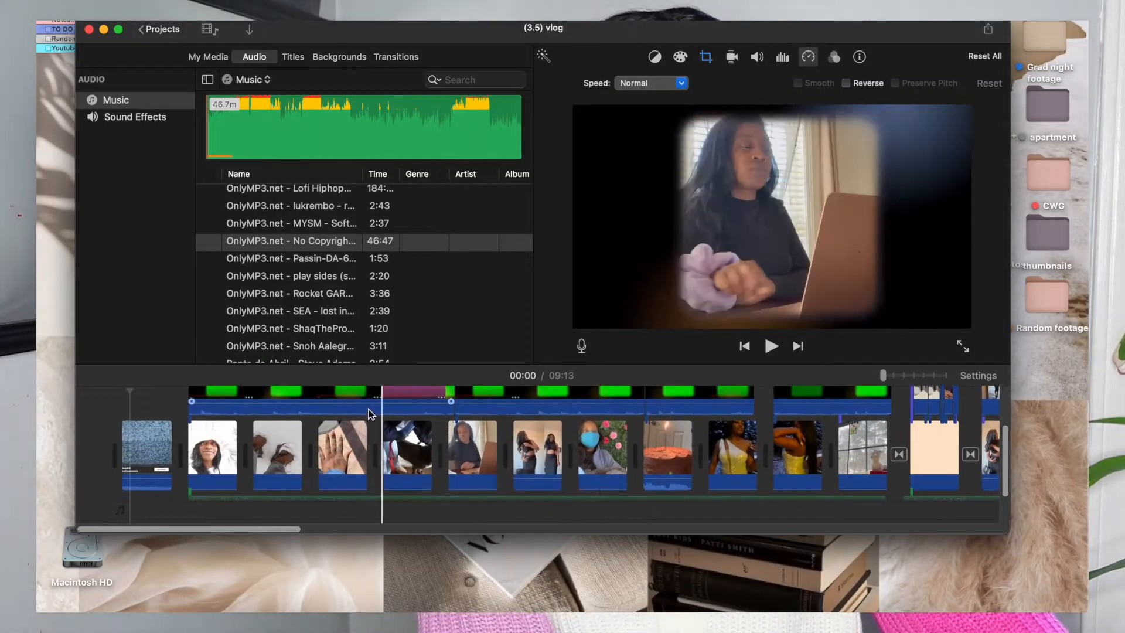
pyautogui.click(207, 56)
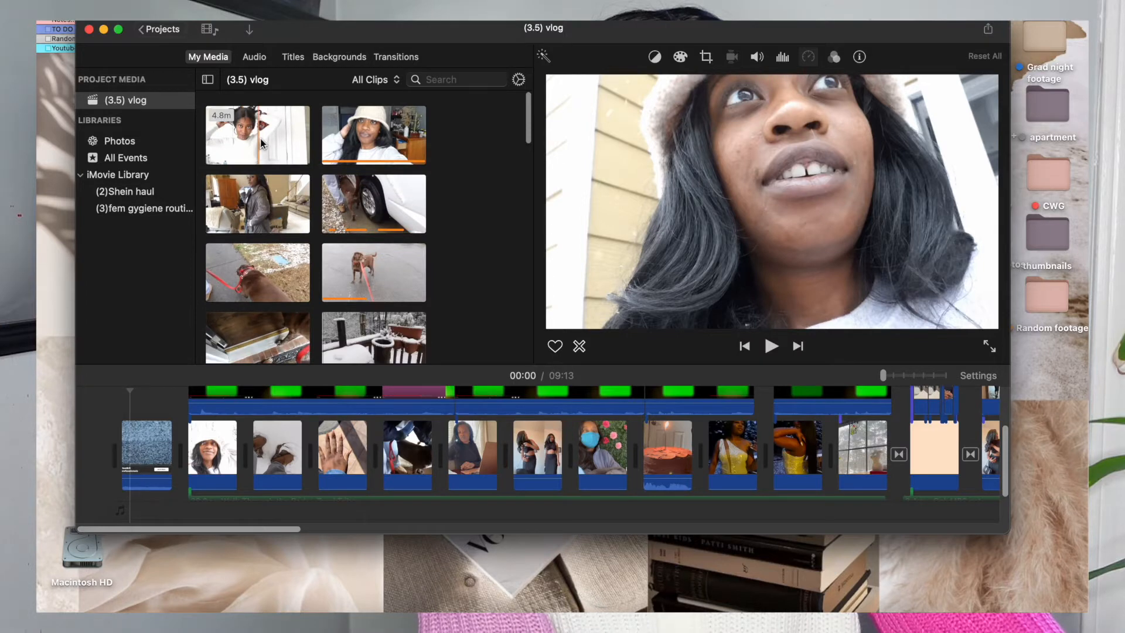
pyautogui.moveTo(245, 144); pyautogui.dragTo(114, 303)
pyautogui.moveTo(79, 372); pyautogui.dragTo(90, 460)
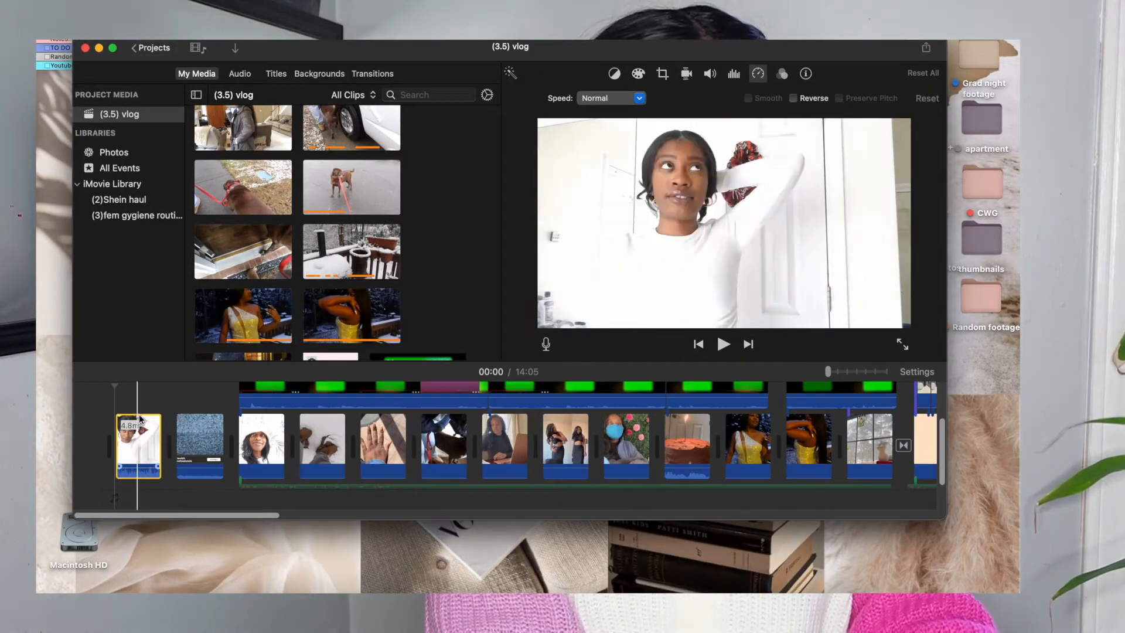
# Split the first timeline clip at about 02:10 and delete its second part.
pyautogui.click(135, 432)
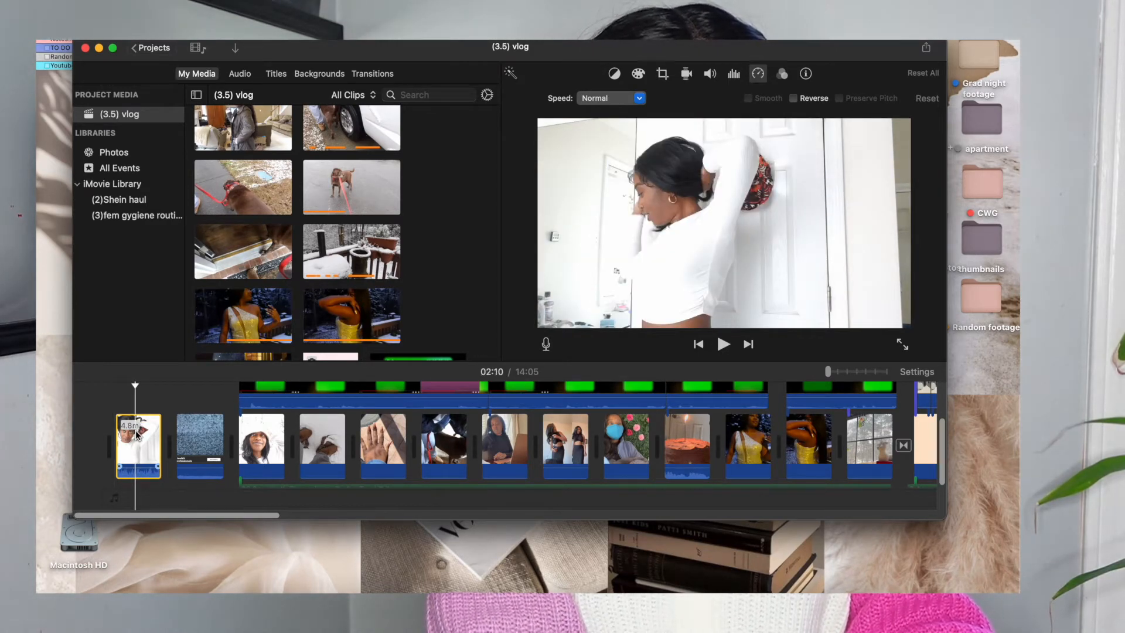
pyautogui.rightClick(136, 434)
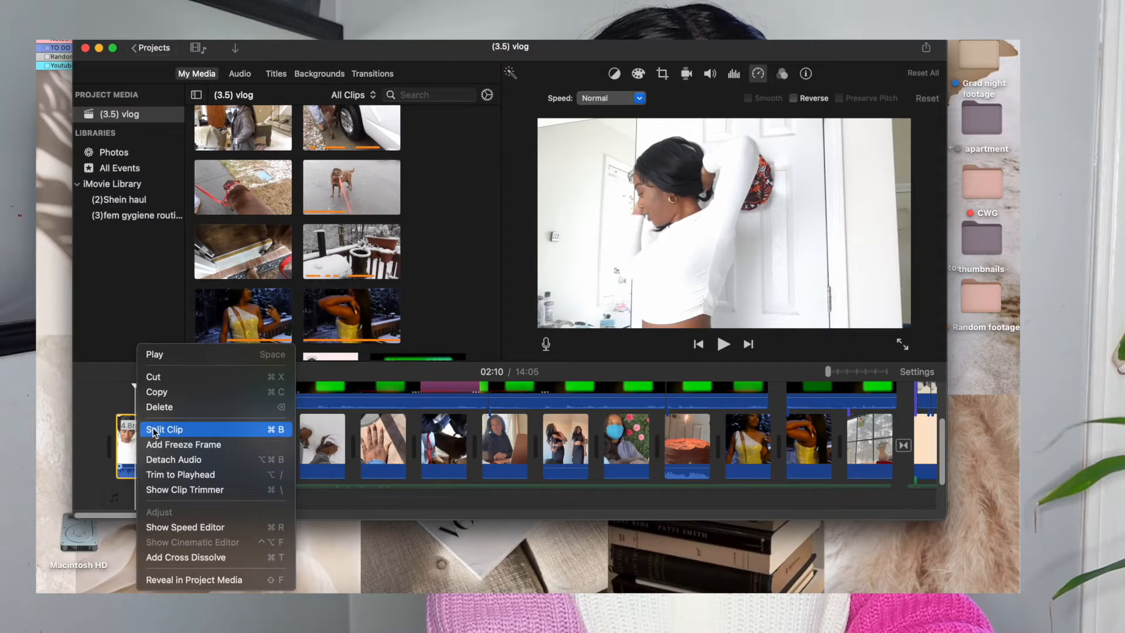
pyautogui.click(164, 429)
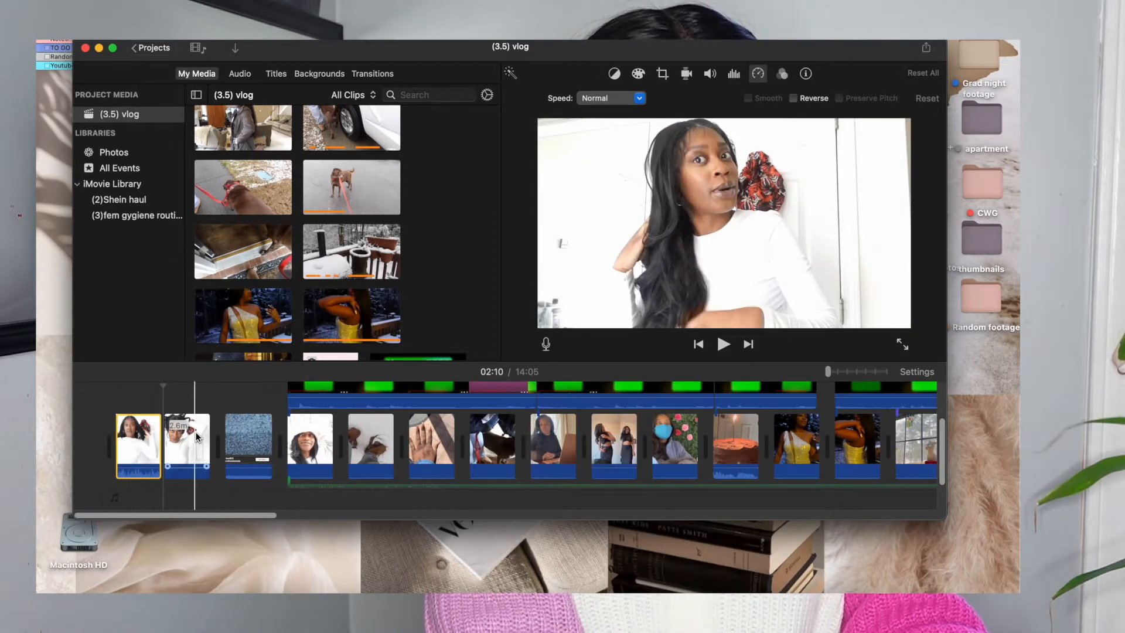
pyautogui.click(194, 434)
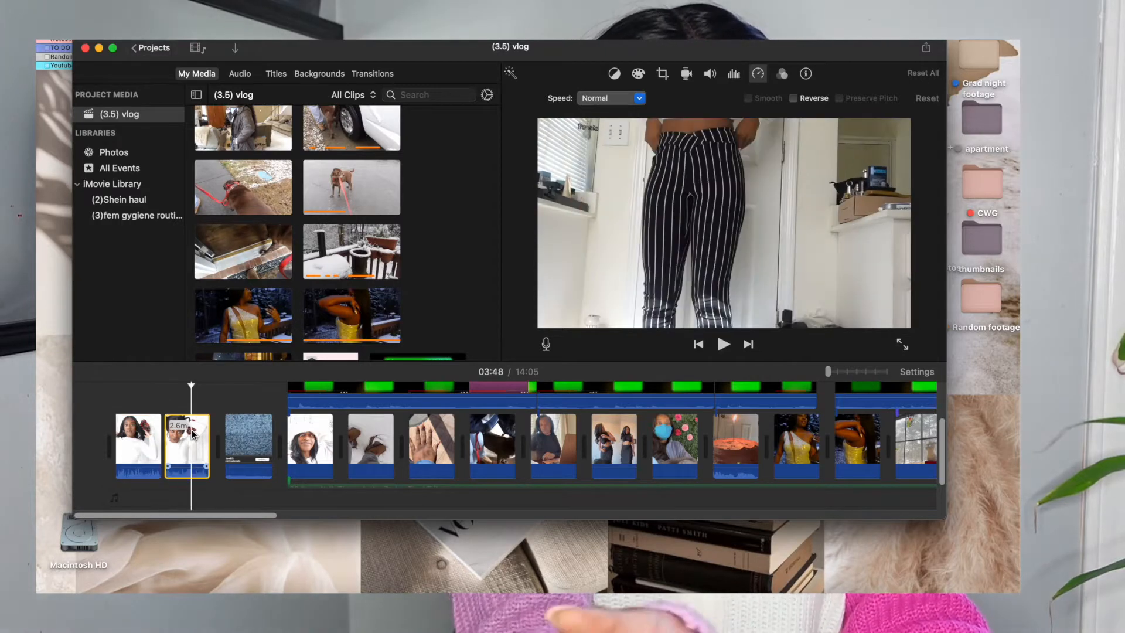
pyautogui.press('Delete')
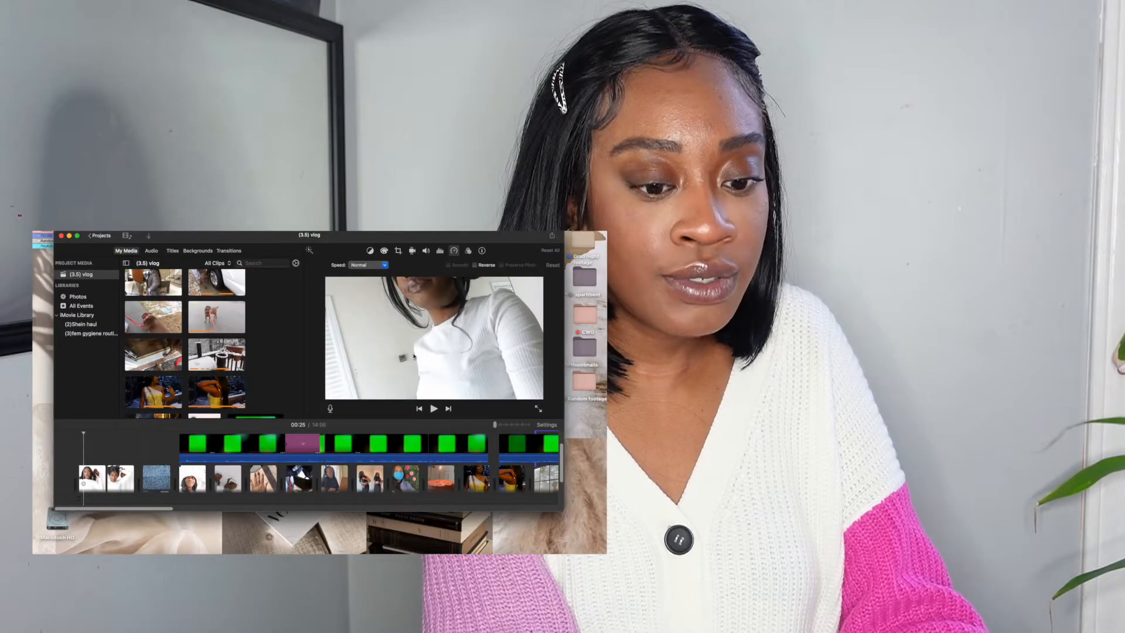
pyautogui.moveTo(501, 426)
pyautogui.mouseDown()
pyautogui.moveTo(552, 430)
pyautogui.moveTo(493, 427)
pyautogui.moveTo(596, 414)
pyautogui.moveTo(512, 423)
pyautogui.mouseUp()
pyautogui.hscroll(-5, 414, 457)
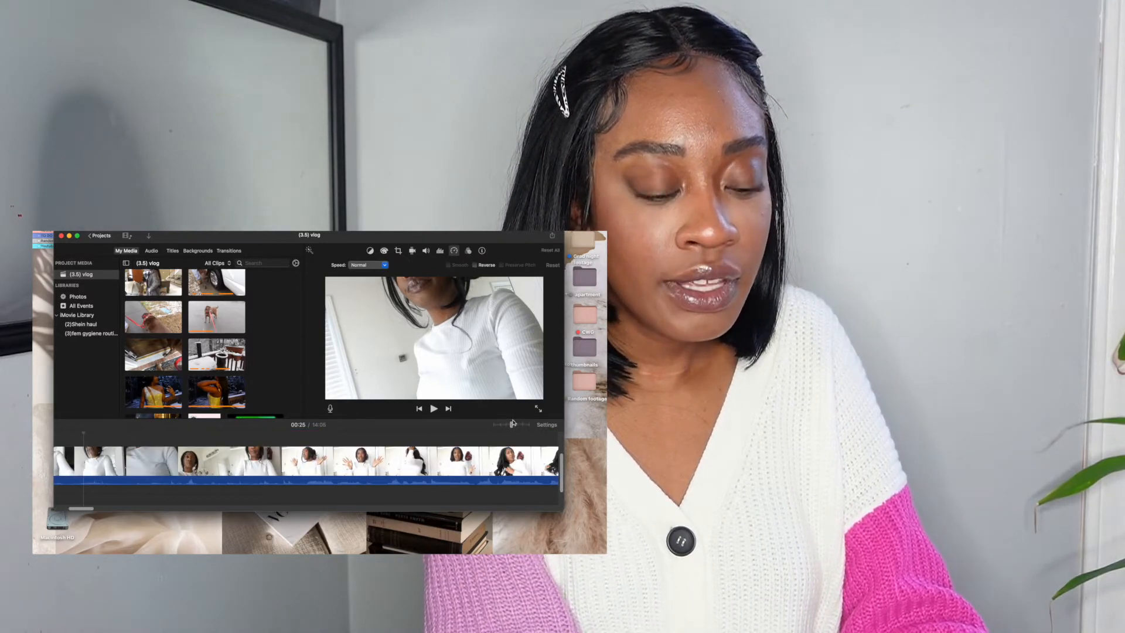
pyautogui.hscroll(-5, 391, 460)
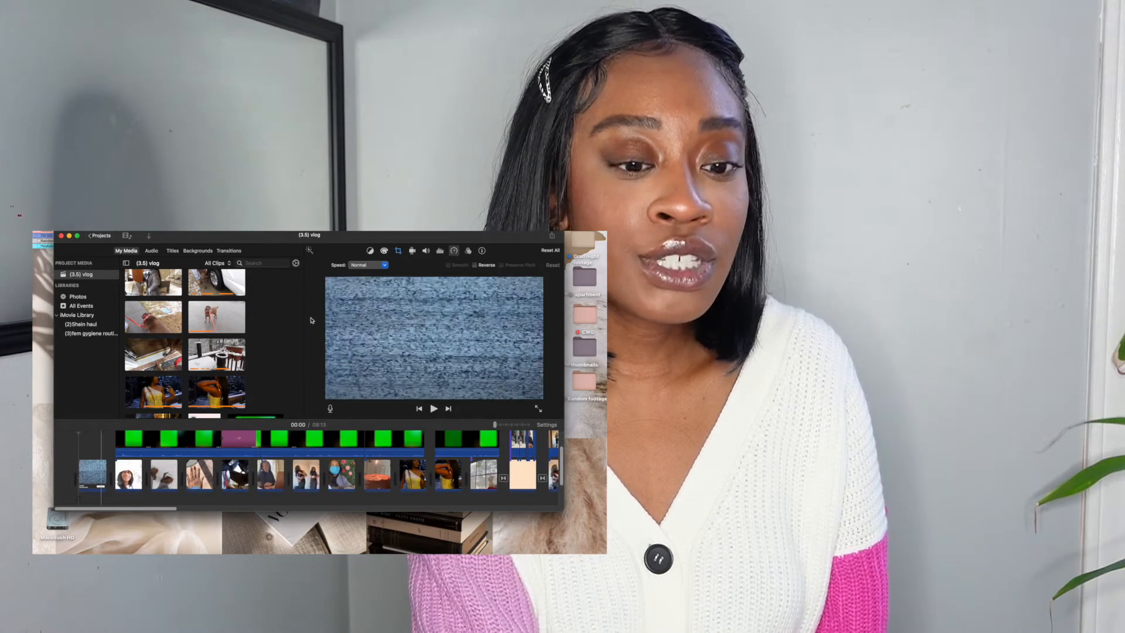
pyautogui.moveTo(518, 237); pyautogui.dragTo(473, 237)
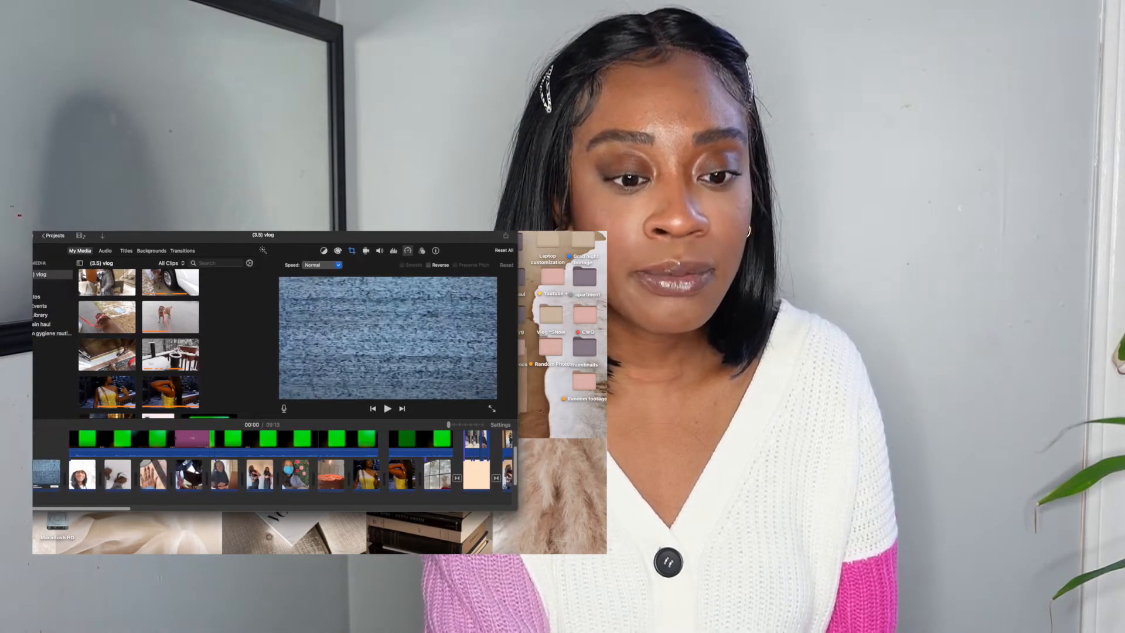
# Open the Youtube + folder and add the pink image 'Unknown copy 2.jpeg' to the timeline after the first clip.
pyautogui.click(549, 286)
pyautogui.doubleClick(549, 286)
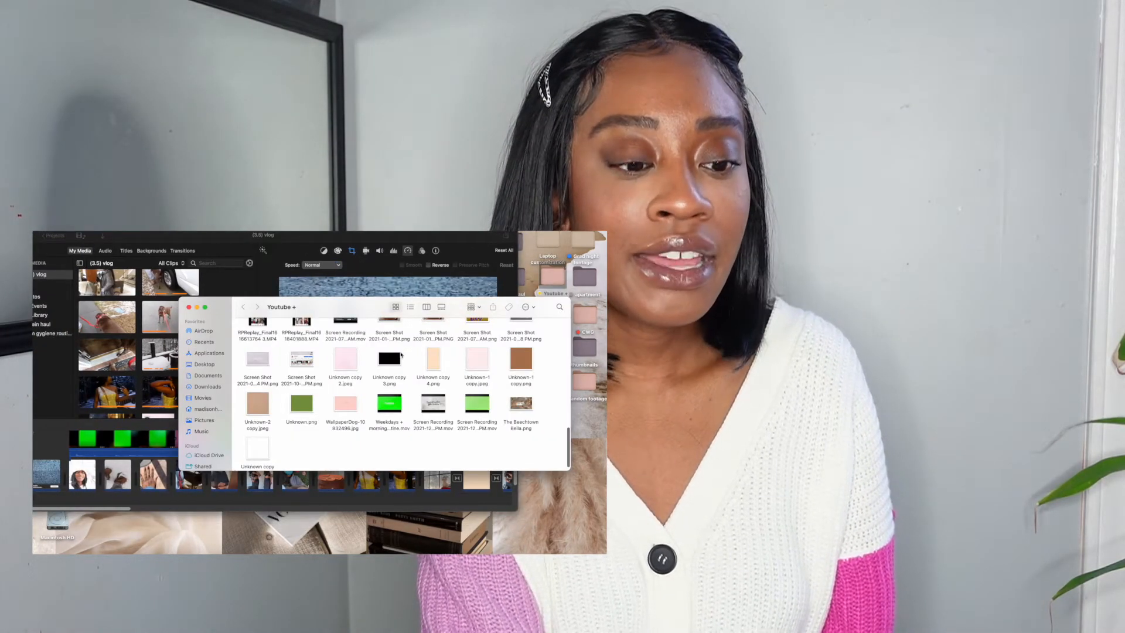
pyautogui.scroll(-3, 400, 353)
pyautogui.scroll(10, 401, 353)
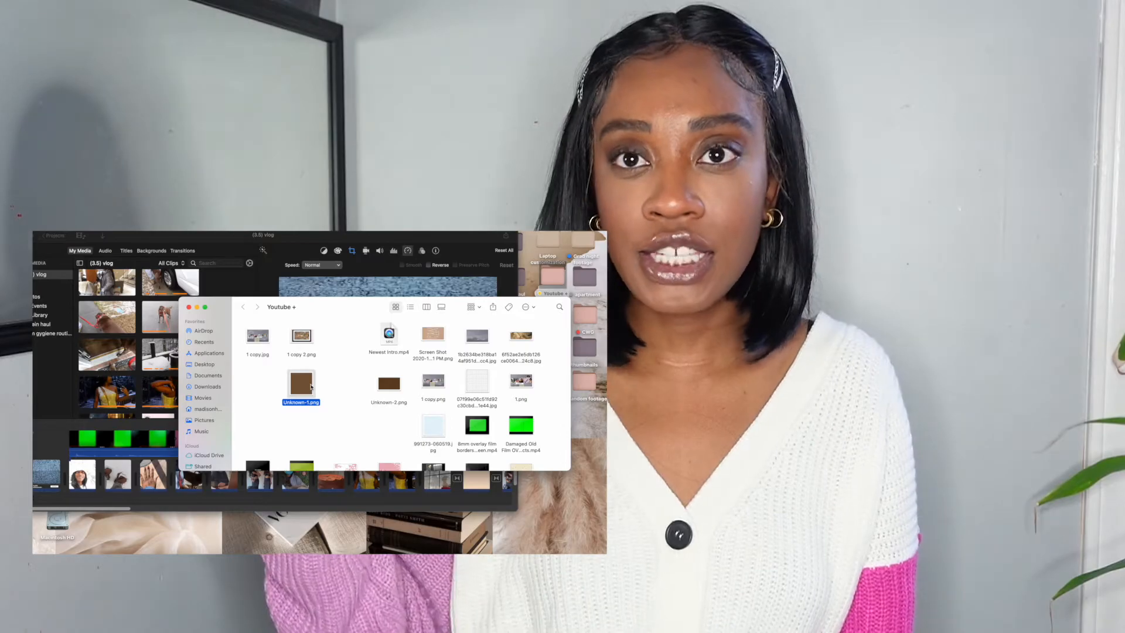
pyautogui.scroll(-5, 374, 380)
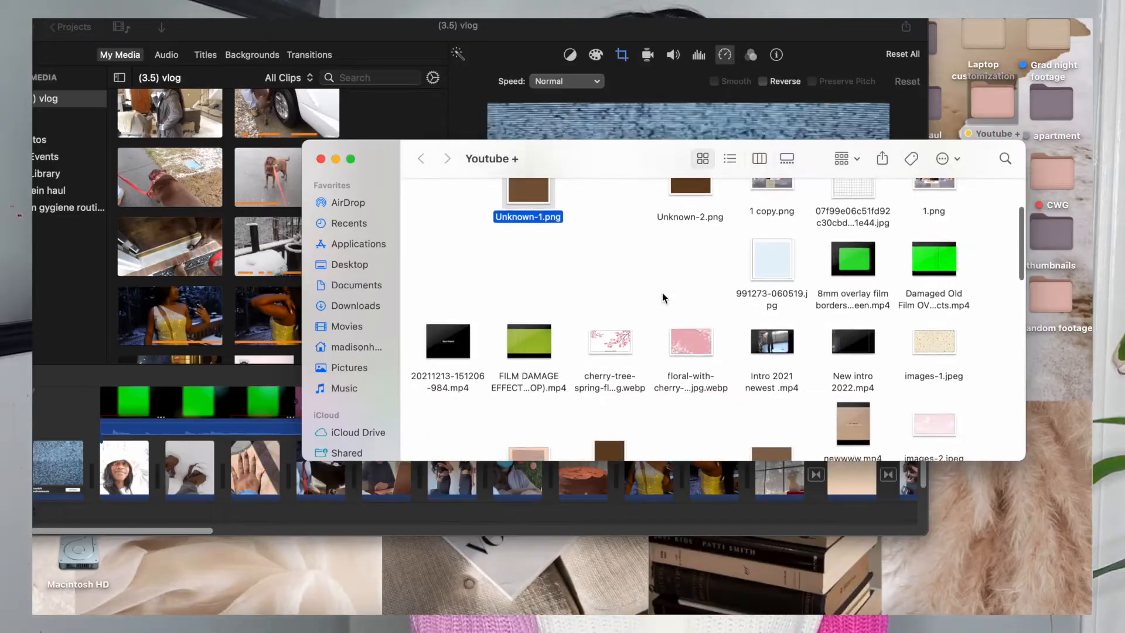
pyautogui.scroll(-10, 662, 296)
pyautogui.click(589, 272)
pyautogui.scroll(-5, 588, 271)
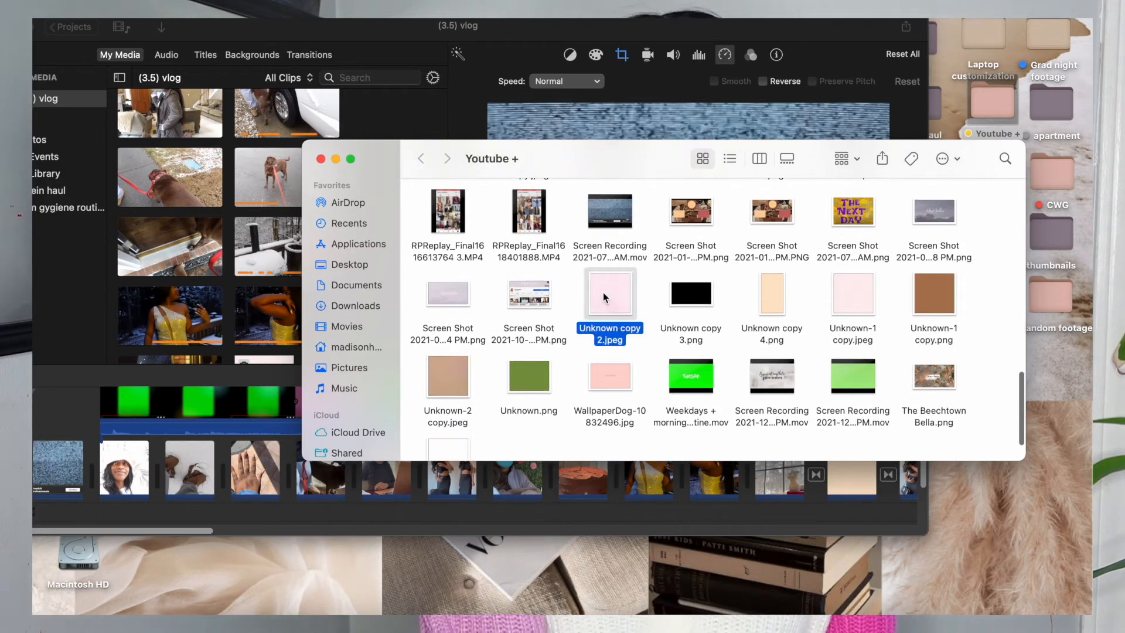
pyautogui.moveTo(603, 293); pyautogui.dragTo(95, 431)
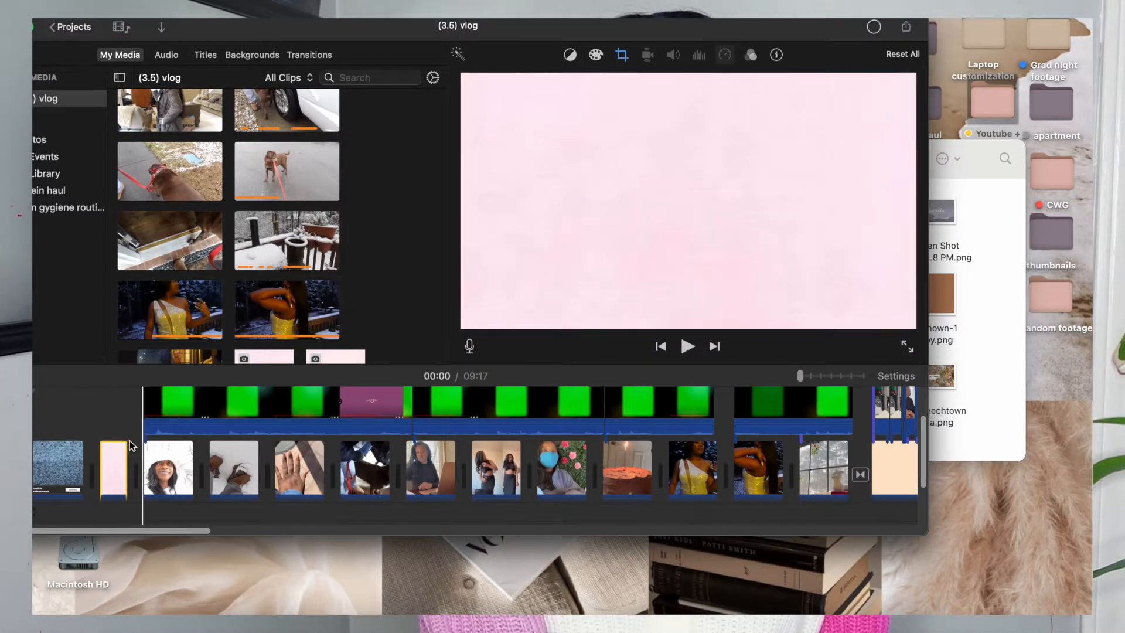
# Try the Fit crop style on the pink image, and set it to Crop to Fill.
pyautogui.click(622, 58)
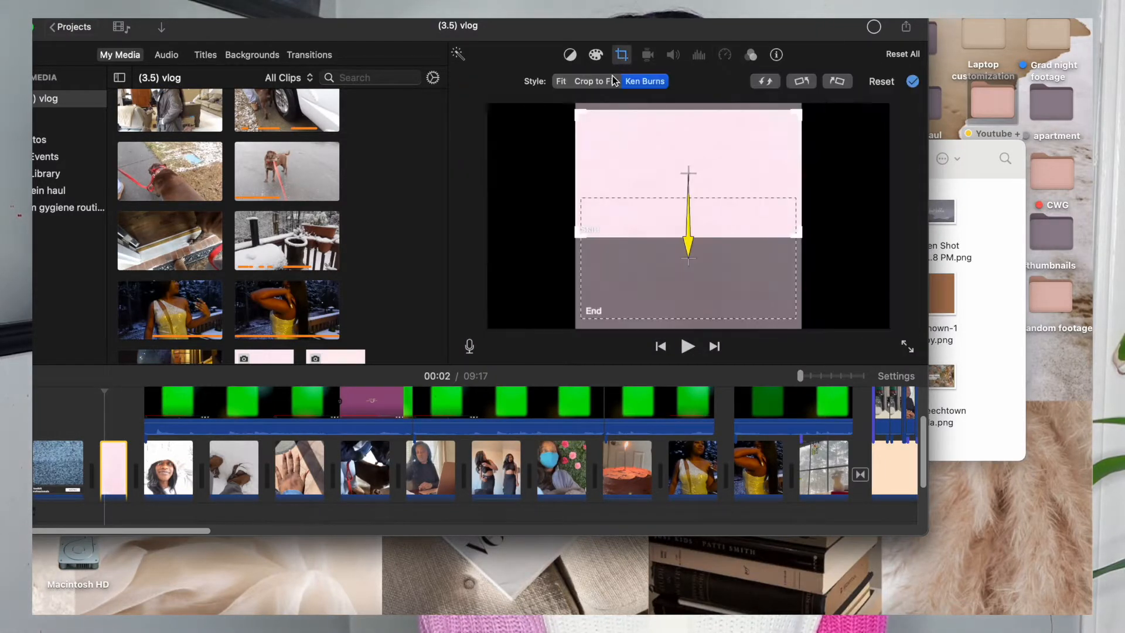
pyautogui.click(562, 81)
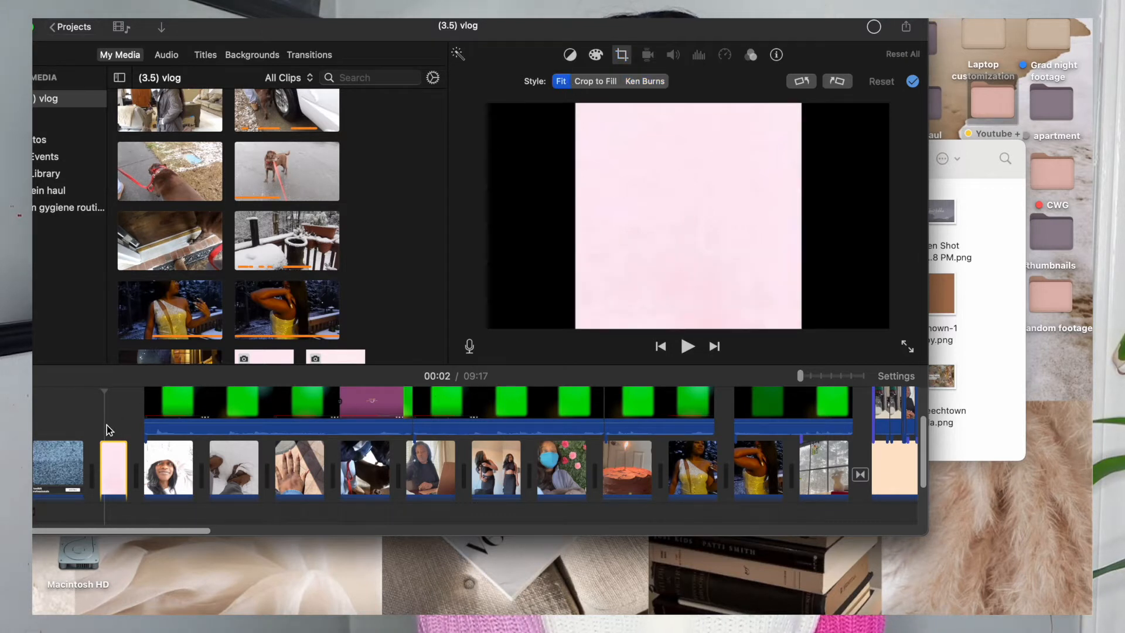
pyautogui.click(593, 82)
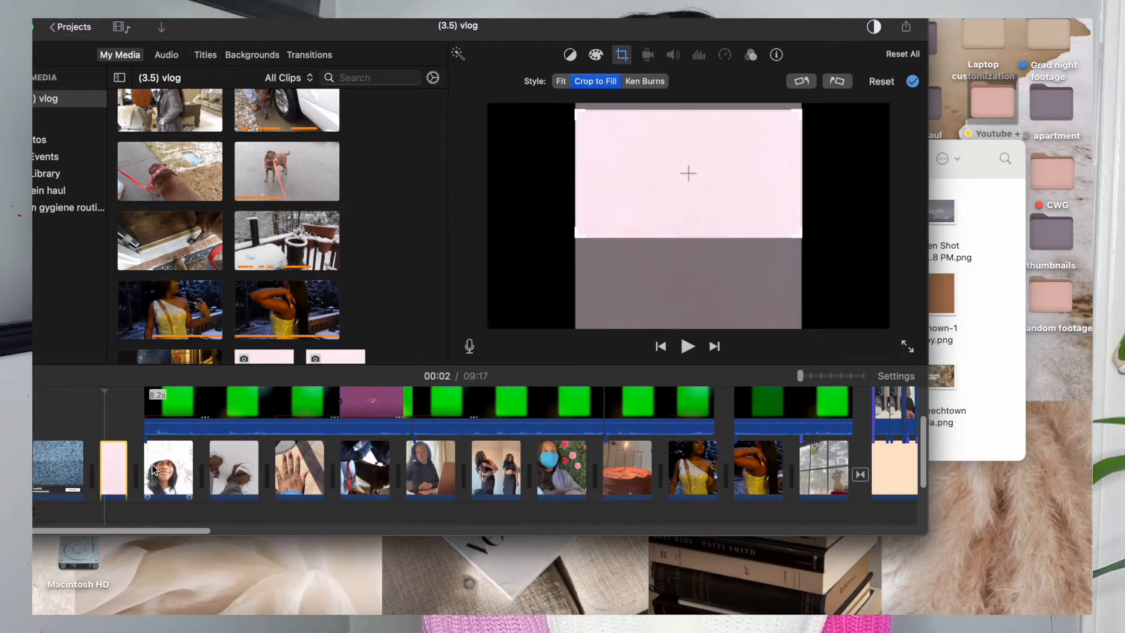
pyautogui.click(103, 428)
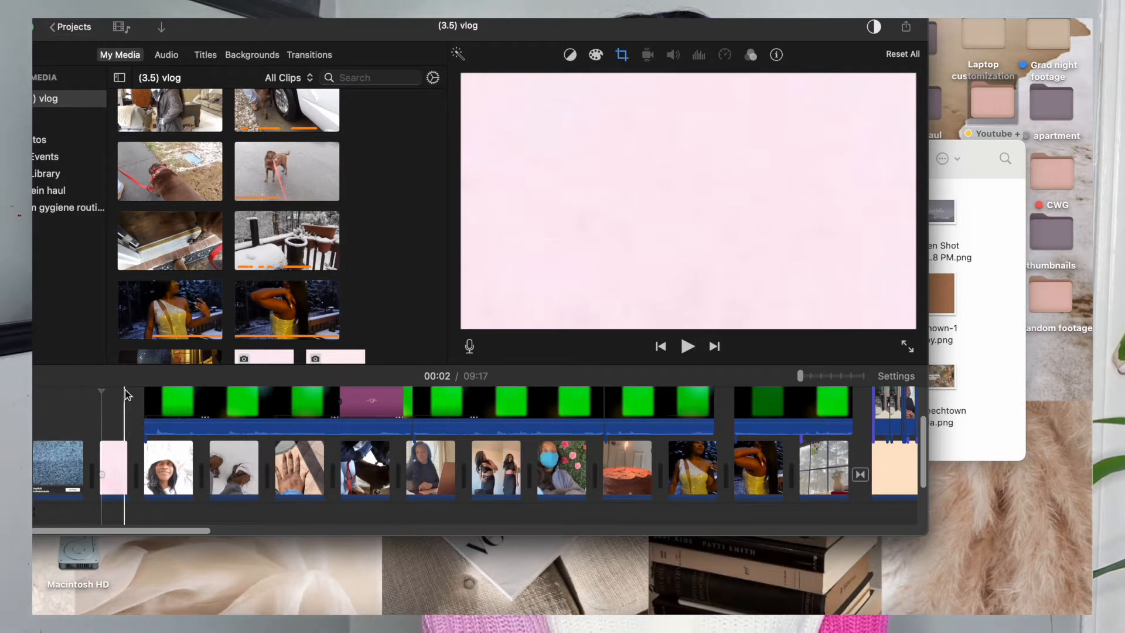
# Add a Zoom title reading 'Heyyyyy' above the pink image and turn off the text outline.
pyautogui.click(205, 55)
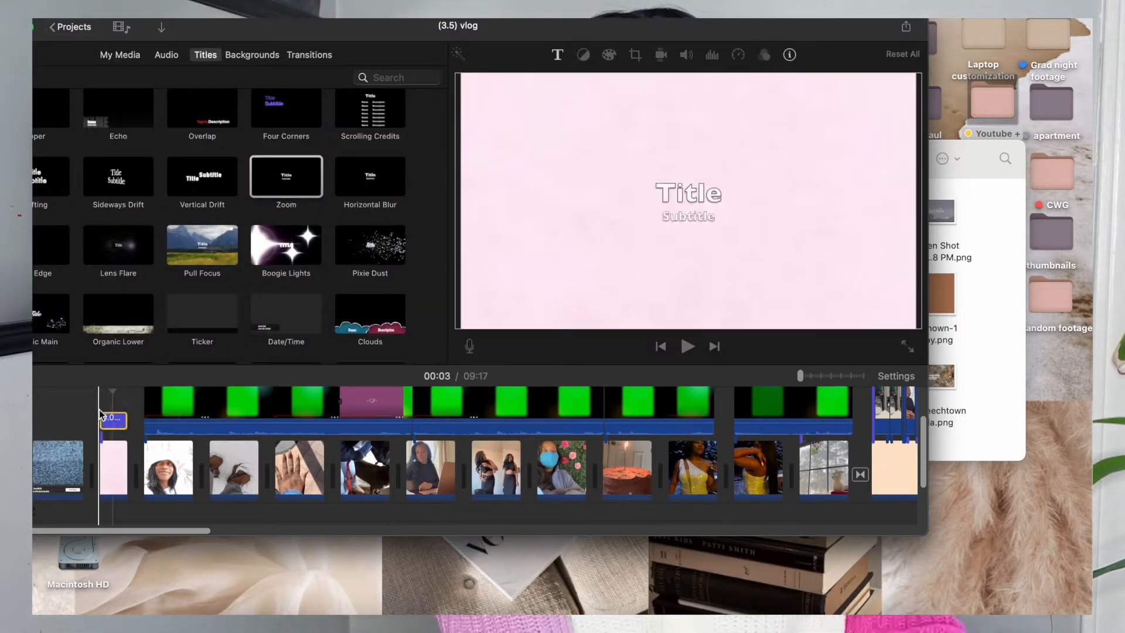
pyautogui.moveTo(100, 414); pyautogui.dragTo(102, 415)
pyautogui.write('Heyyyyy')
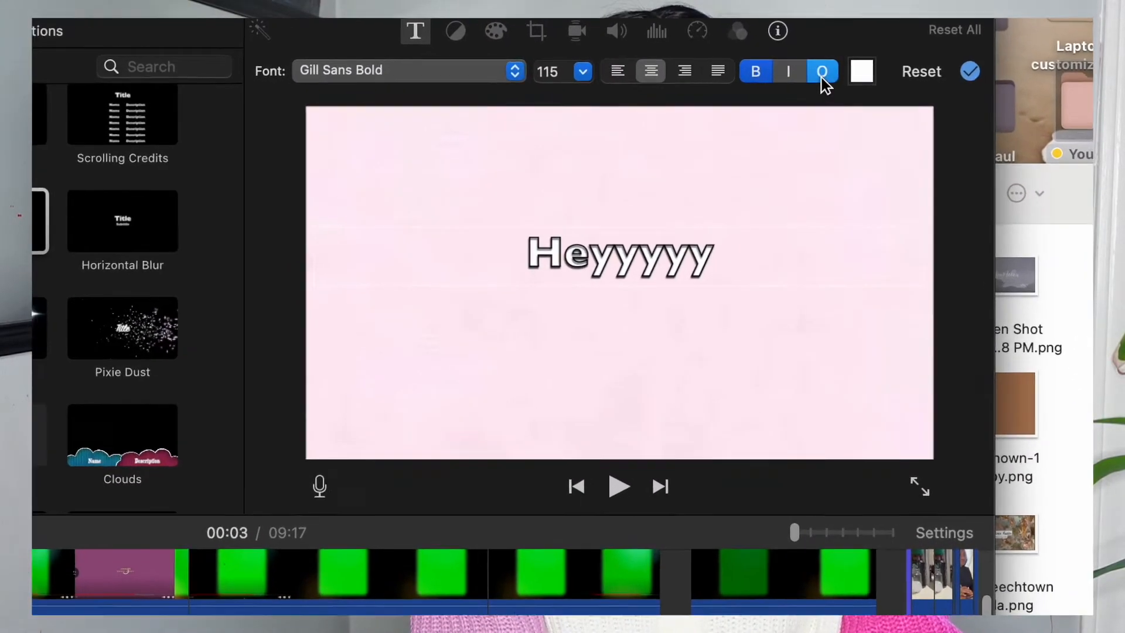
pyautogui.click(822, 72)
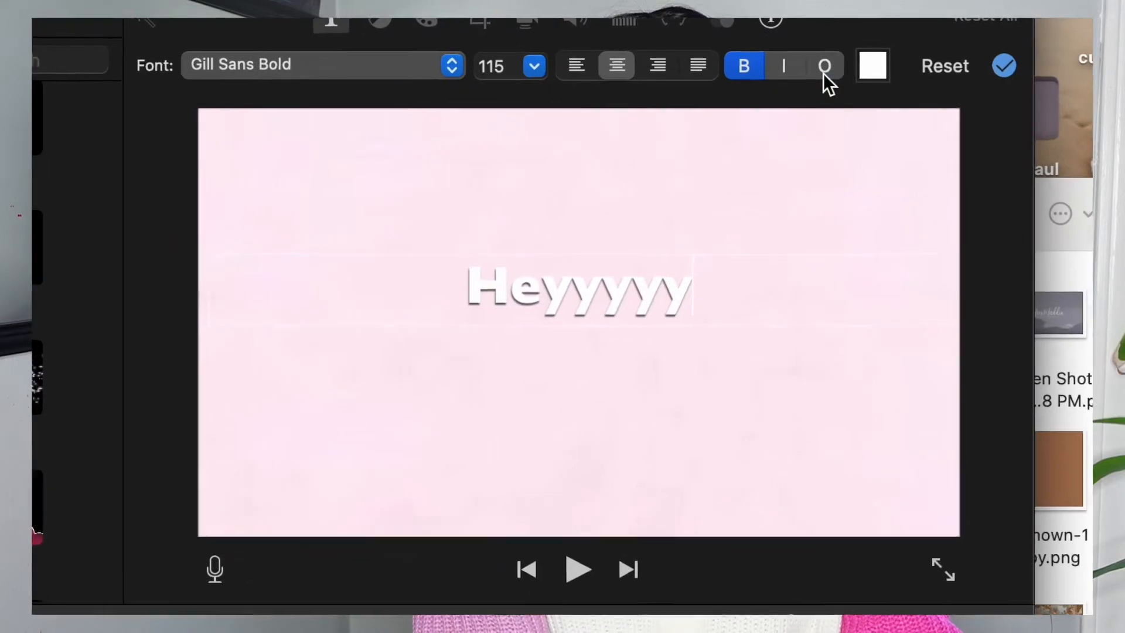
pyautogui.click(825, 67)
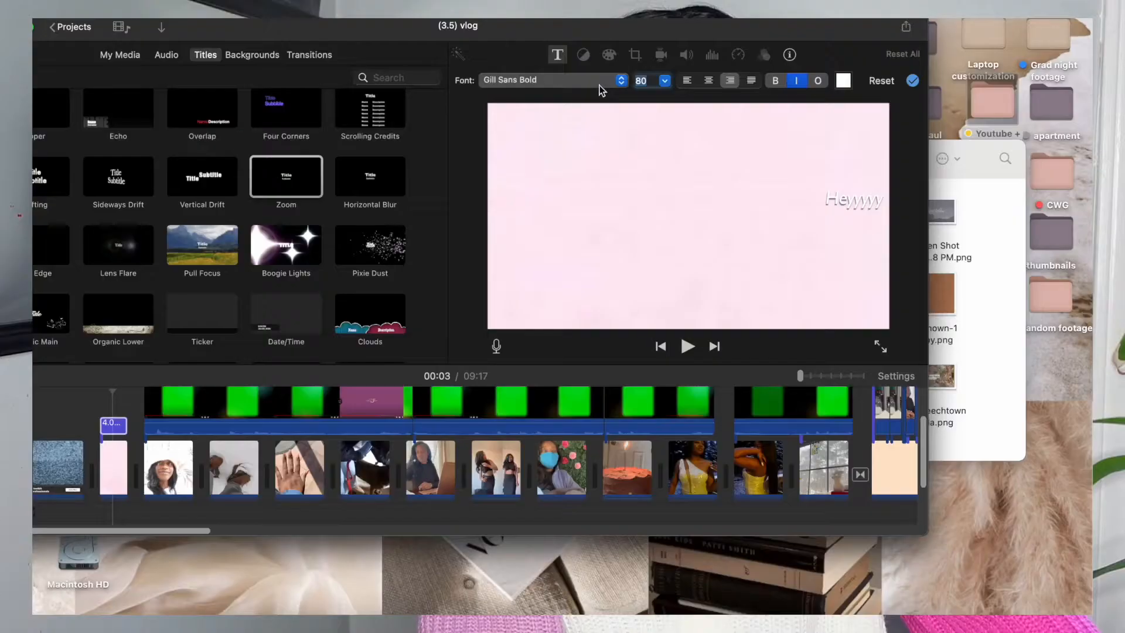
# Look through the fonts available for the title, including all families in the full Fonts window.
pyautogui.click(597, 83)
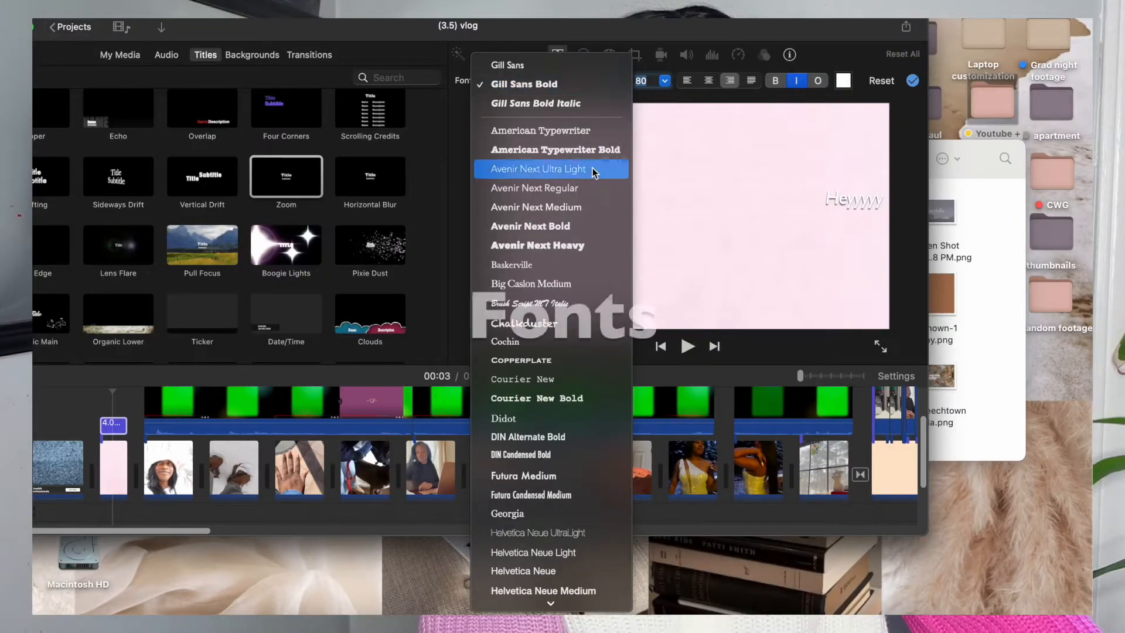
pyautogui.scroll(-5, 528, 425)
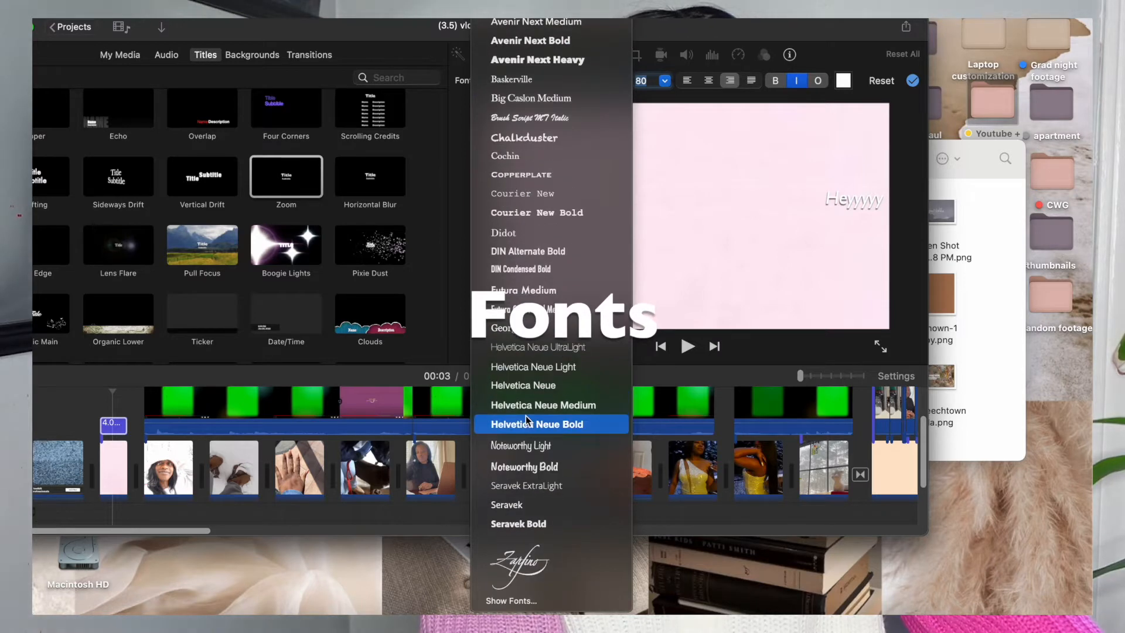
pyautogui.click(507, 601)
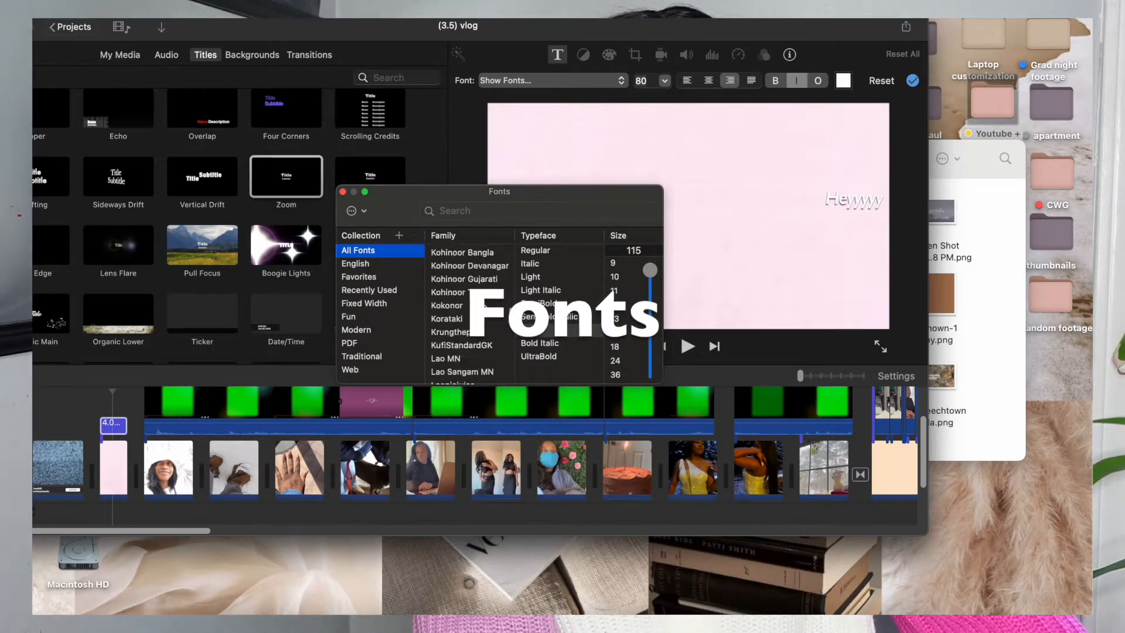
pyautogui.scroll(-3, 469, 311)
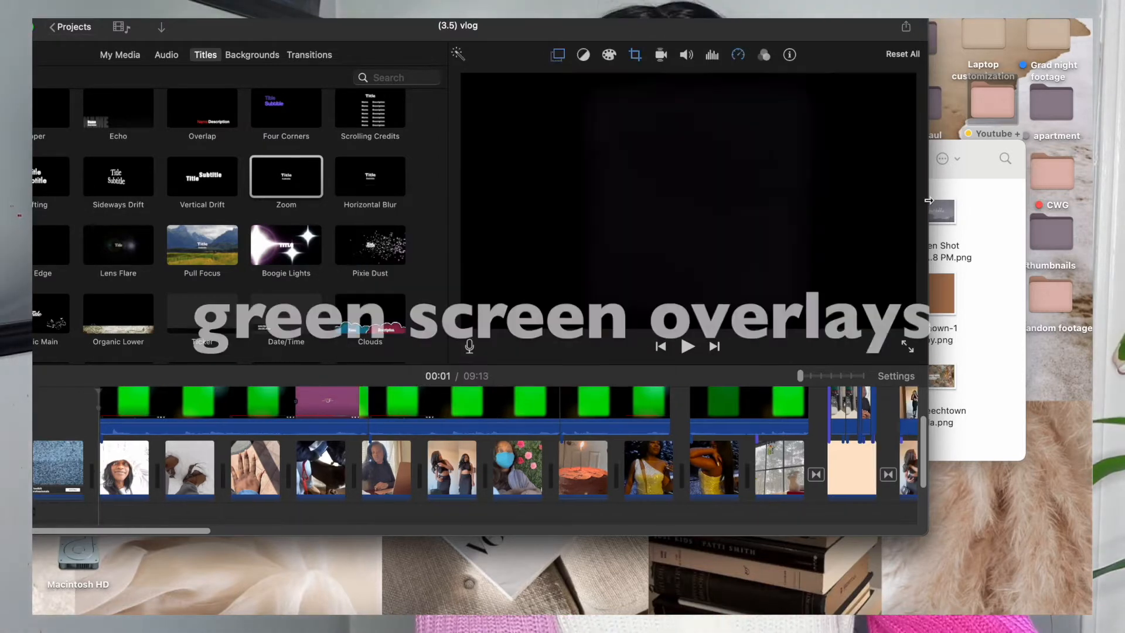
# Look through the Youtube + folder for green screen overlay files and bring the iMovie window back into view.
pyautogui.click(976, 216)
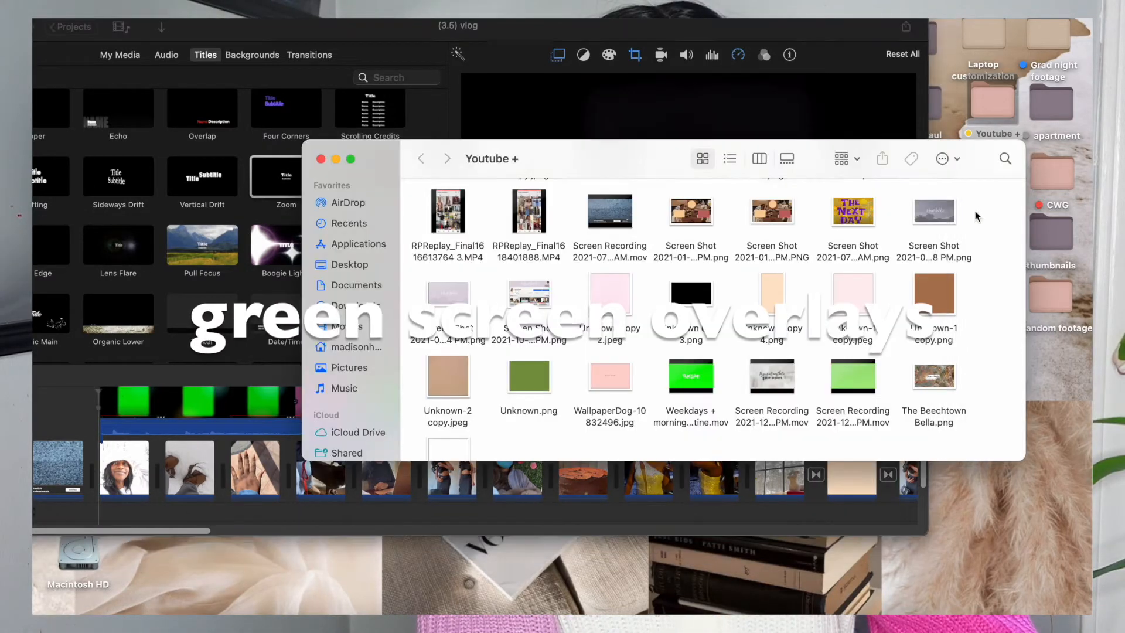
pyautogui.scroll(-2, 790, 280)
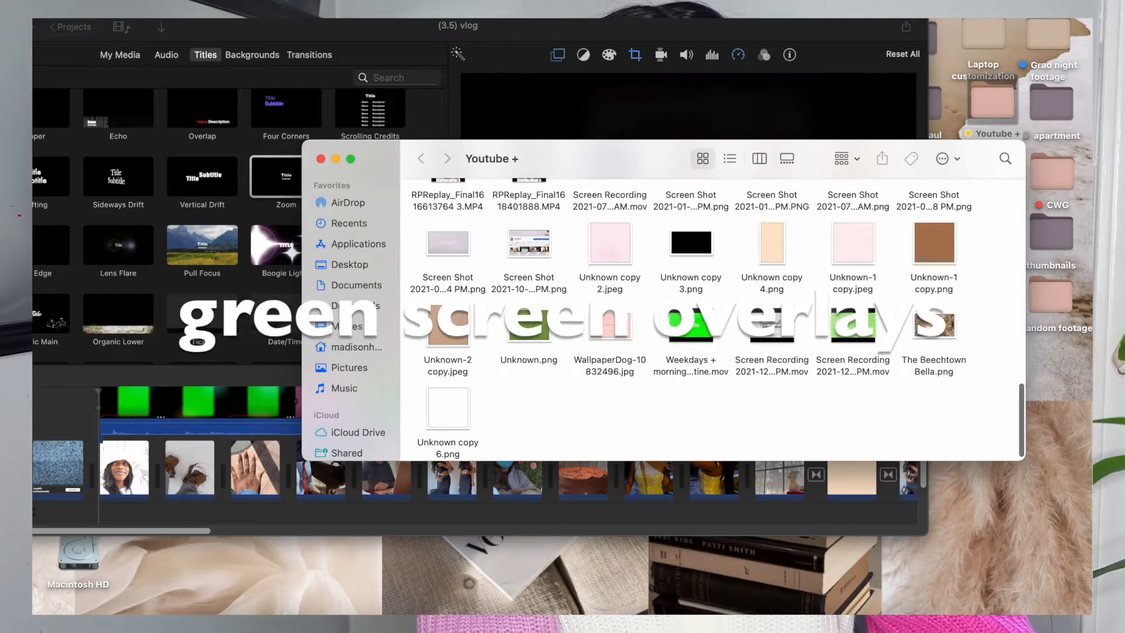
pyautogui.scroll(-1, 668, 329)
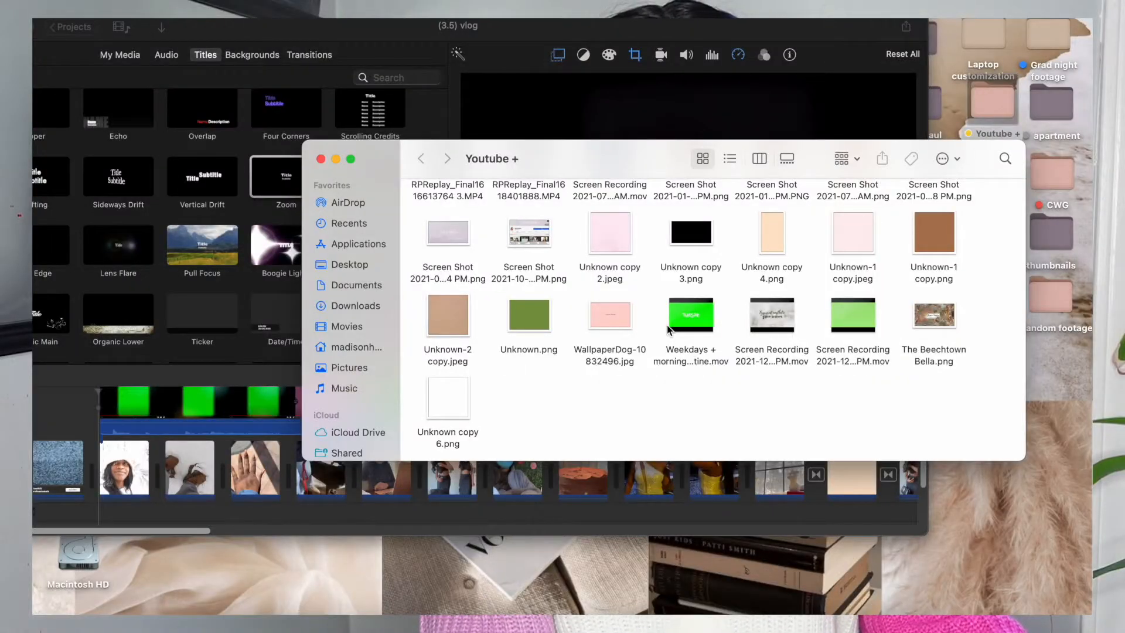
pyautogui.moveTo(845, 27); pyautogui.dragTo(968, 21)
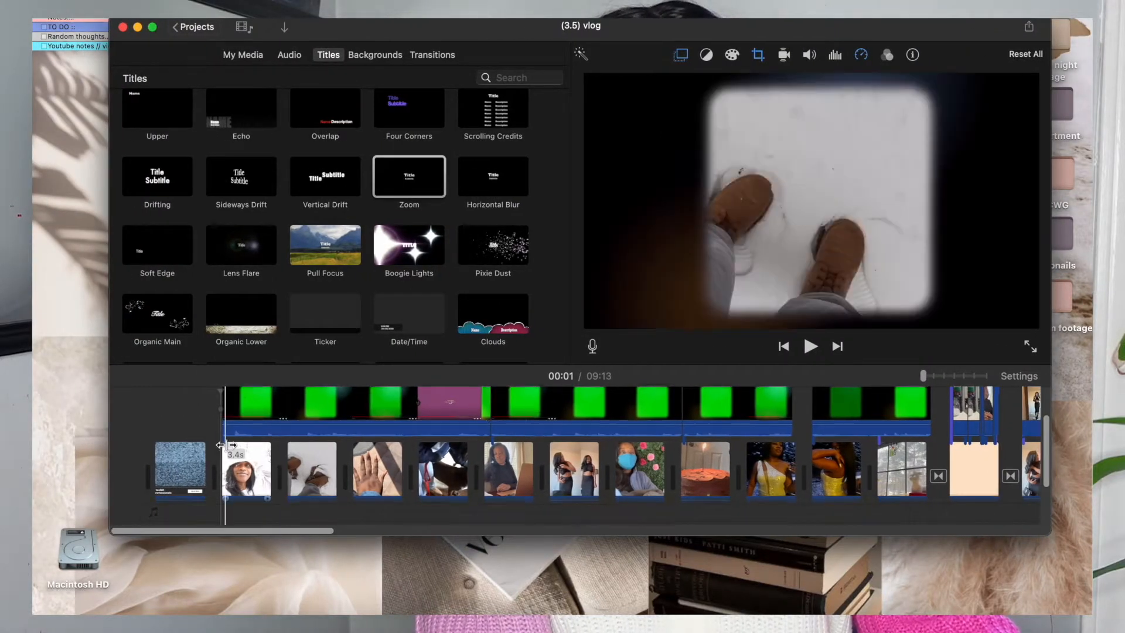
pyautogui.scroll(3, 283, 421)
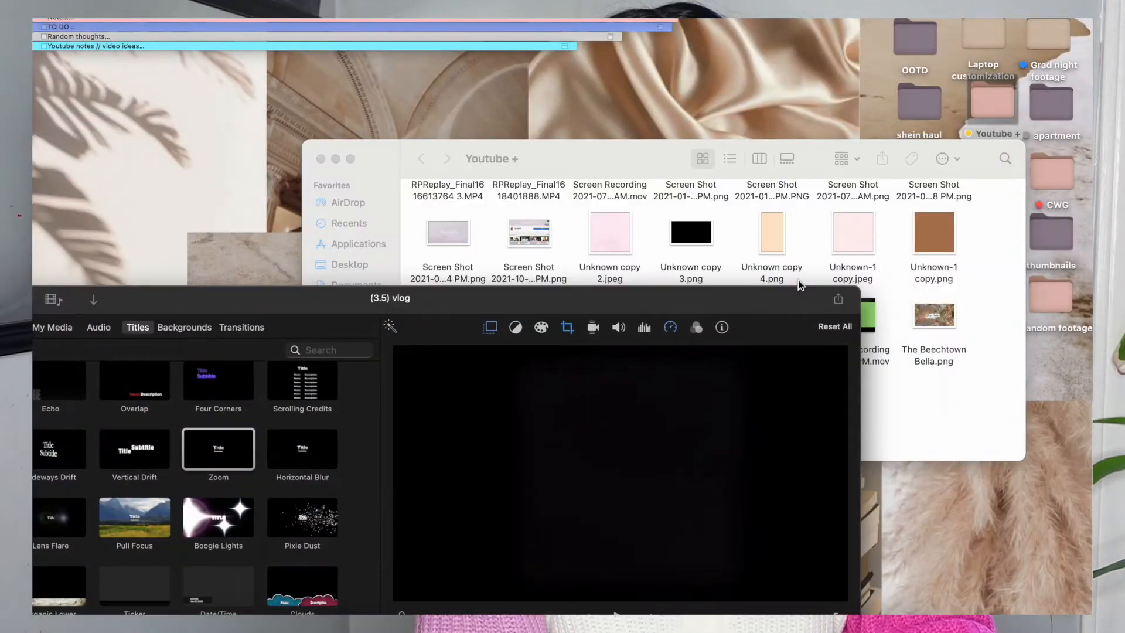
pyautogui.moveTo(799, 281); pyautogui.dragTo(811, 230)
pyautogui.click(899, 208)
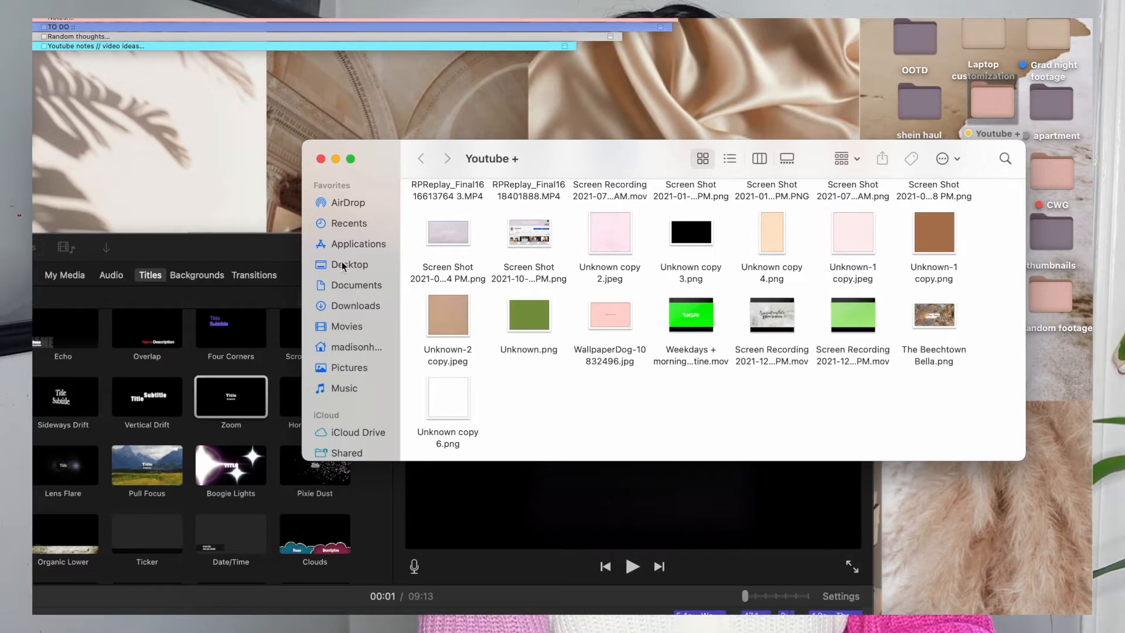
pyautogui.scroll(10, 584, 299)
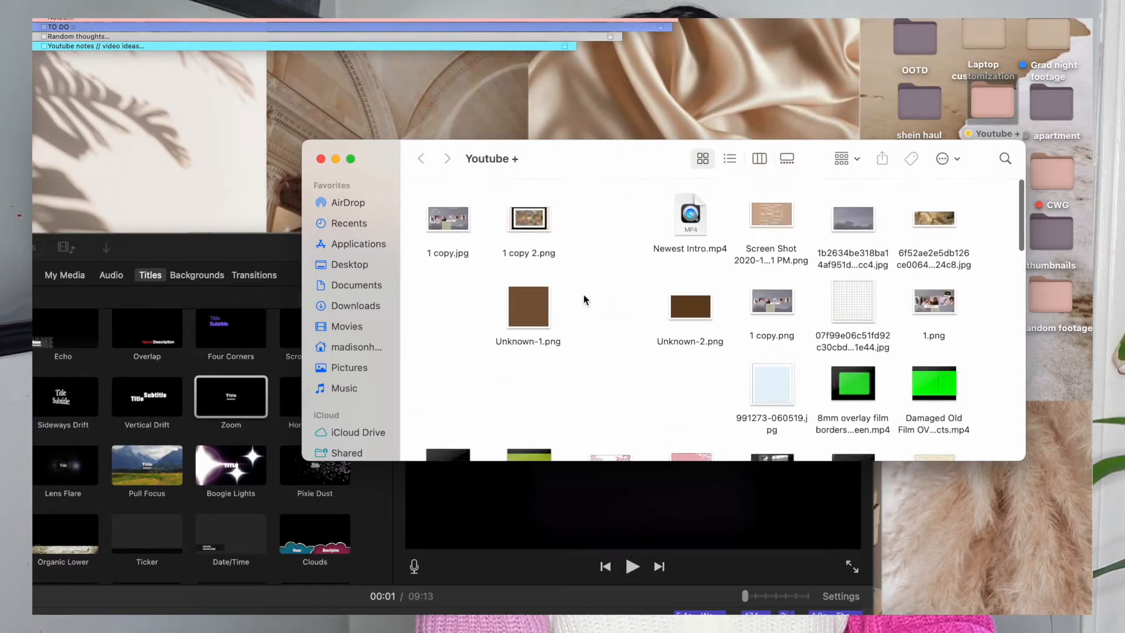
pyautogui.moveTo(278, 253); pyautogui.dragTo(451, 21)
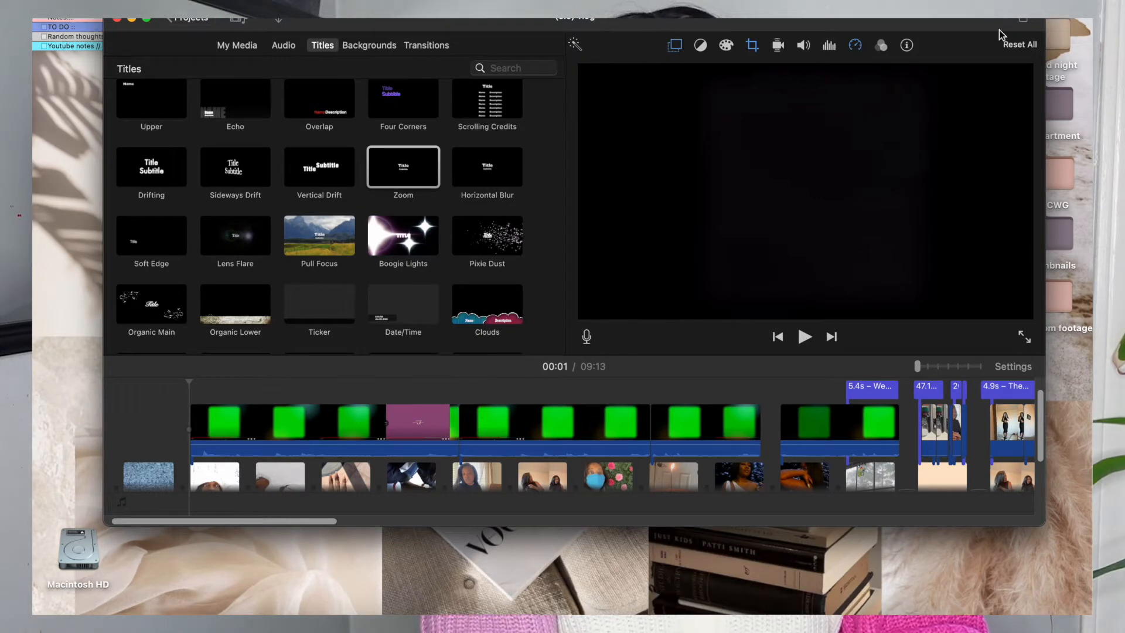
# Delete the first green-screen overlay and move the next overlay earlier so it starts above the hands clip.
pyautogui.click(358, 428)
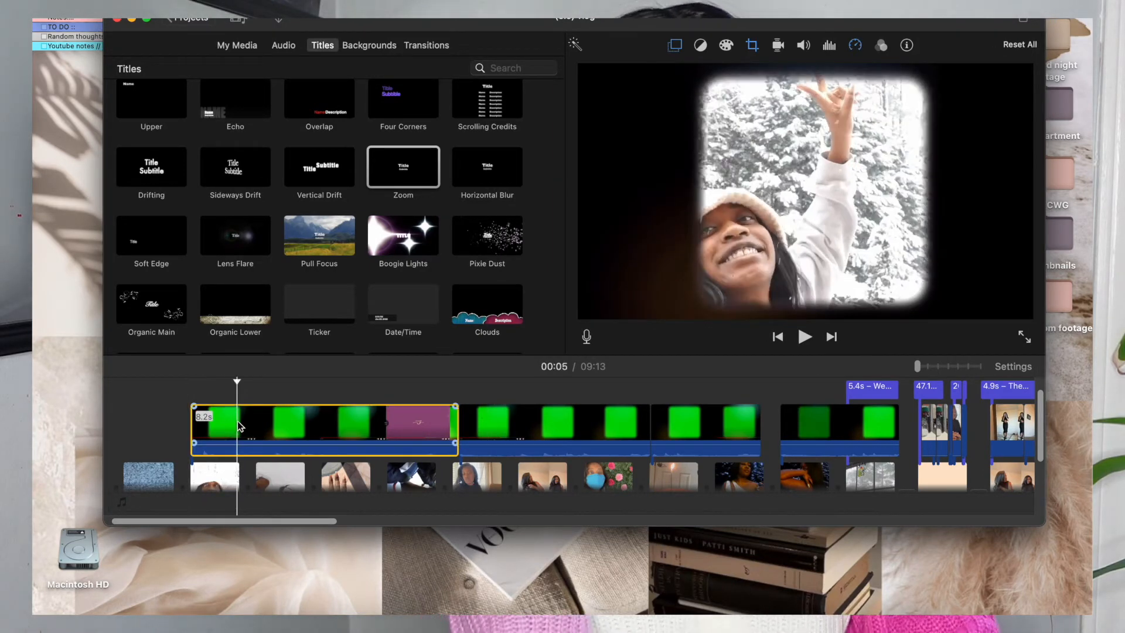
pyautogui.press('Delete')
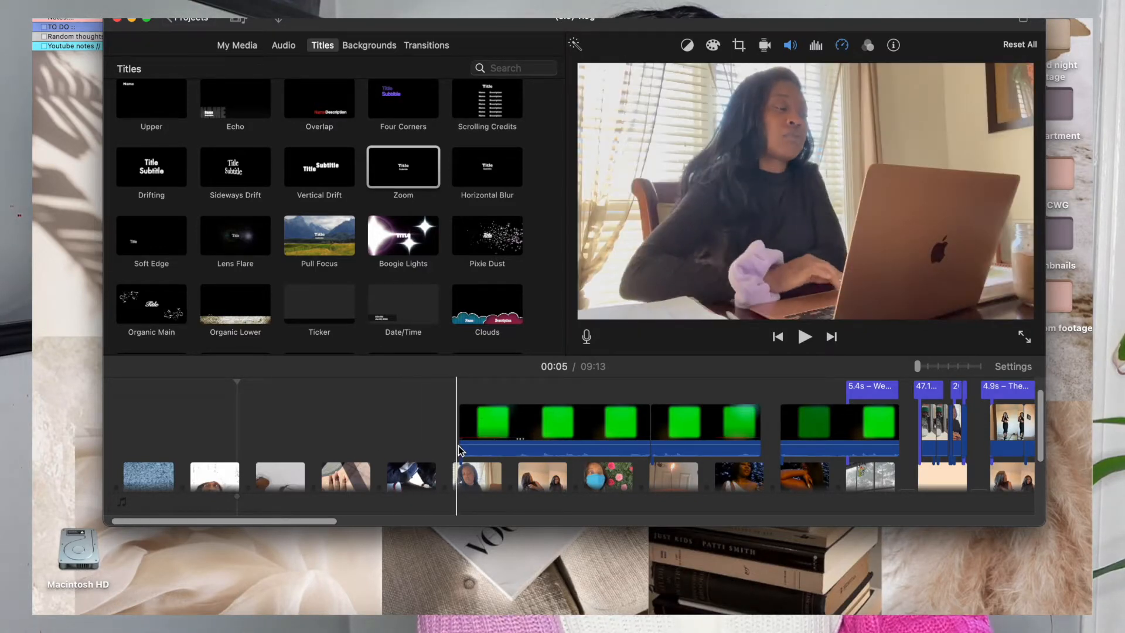
pyautogui.click(480, 433)
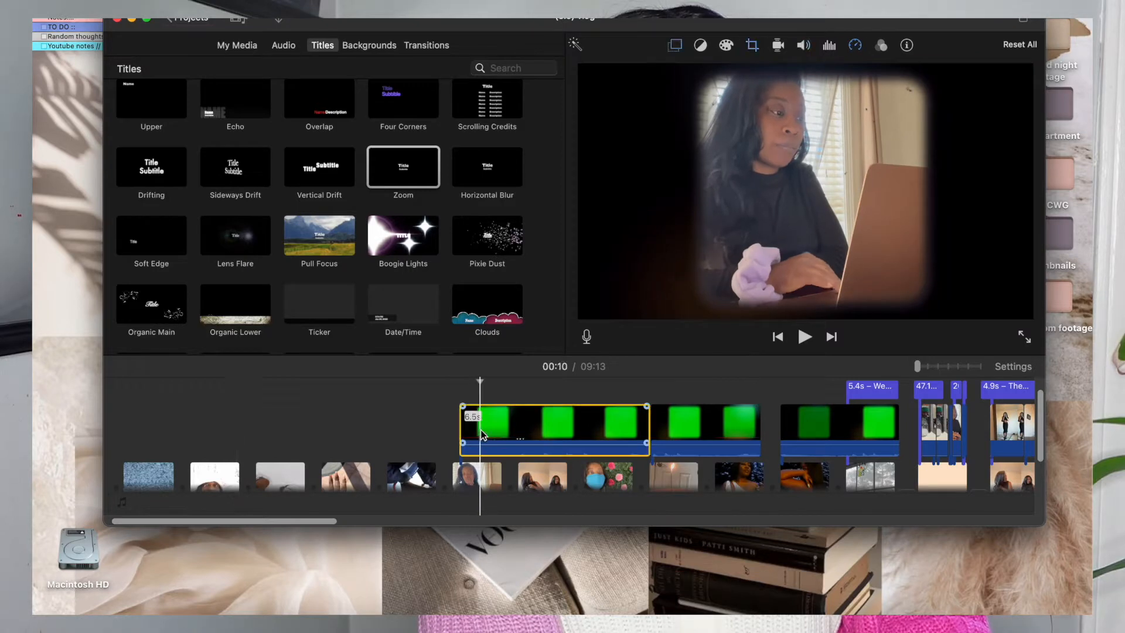
pyautogui.moveTo(483, 432); pyautogui.dragTo(350, 424)
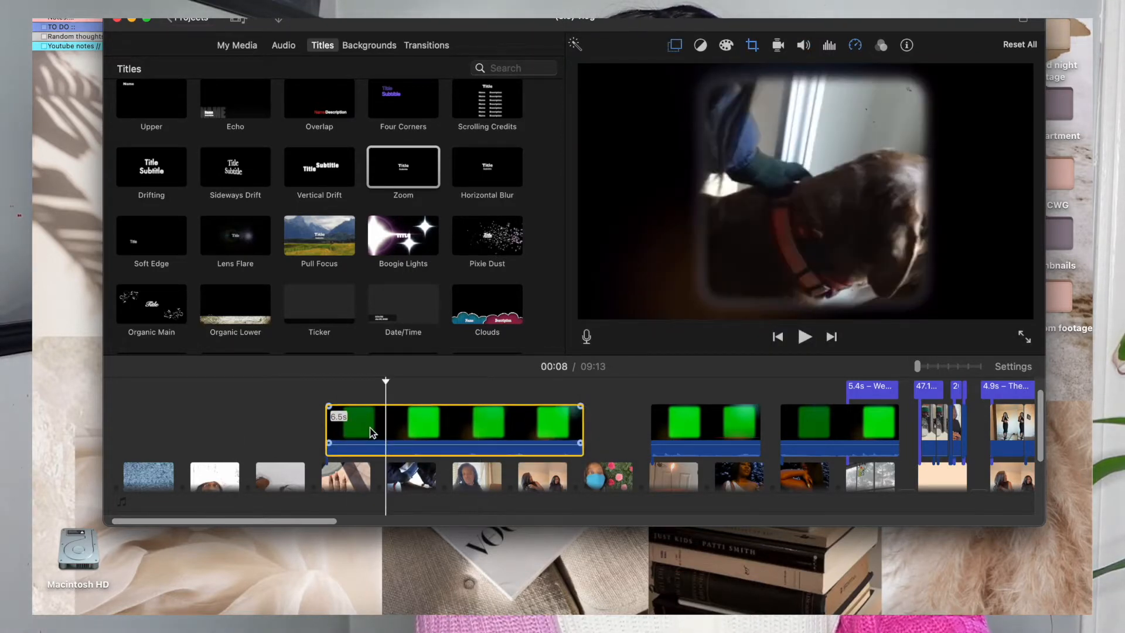
pyautogui.moveTo(370, 428); pyautogui.dragTo(439, 421)
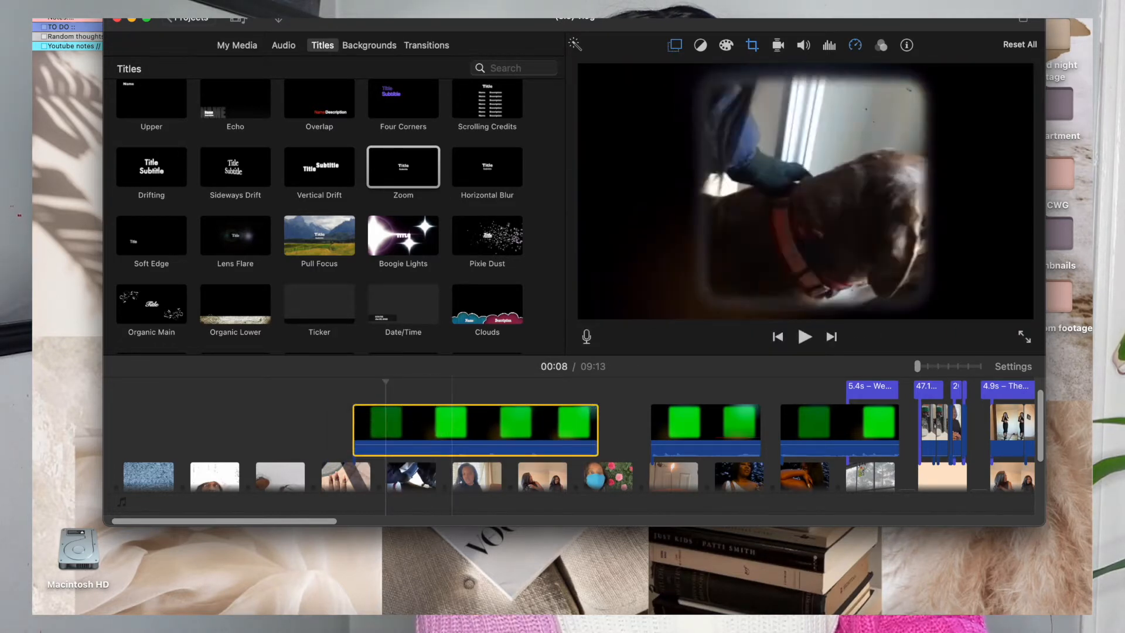
# Switch the moved overlay to Cutaway for comparison and set it back to Green/Blue Screen.
pyautogui.click(677, 50)
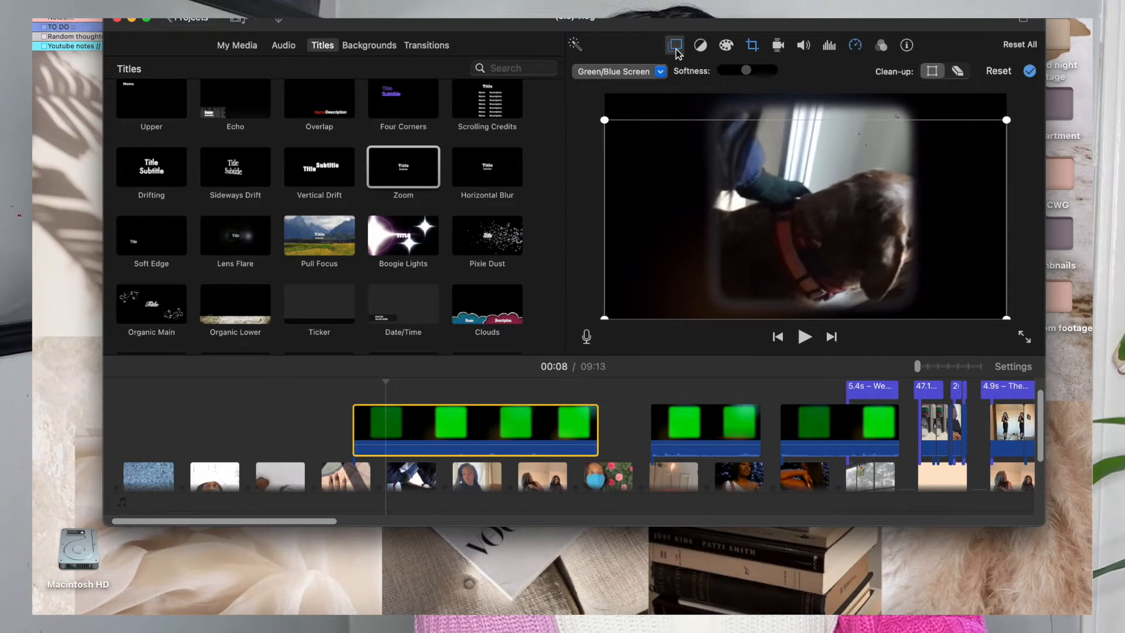
pyautogui.click(662, 71)
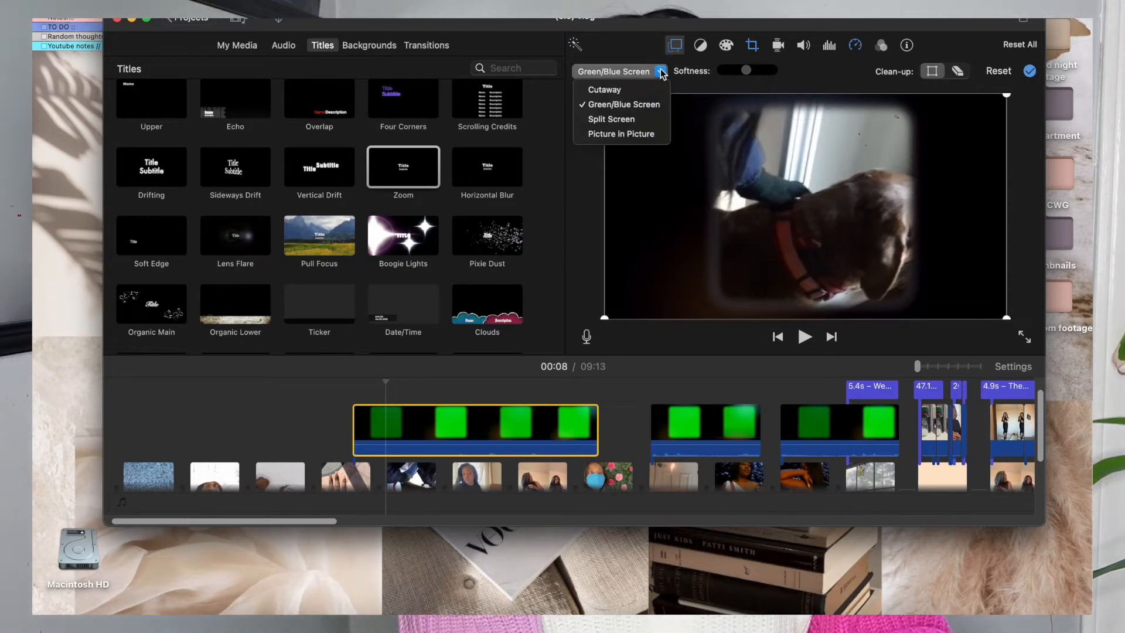
pyautogui.click(638, 92)
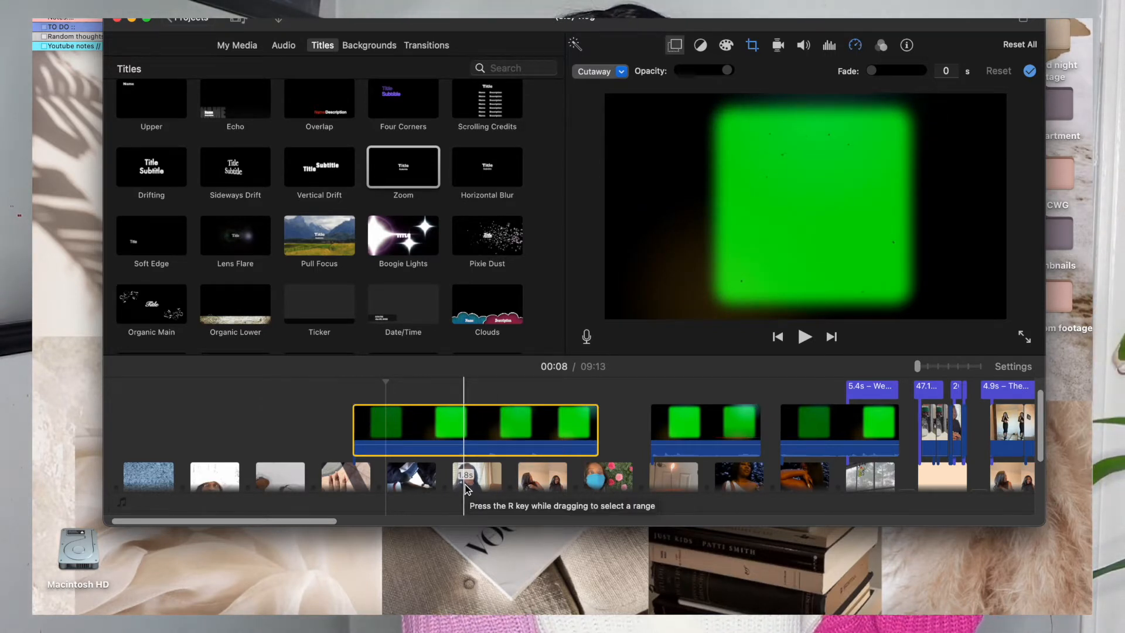
pyautogui.click(612, 71)
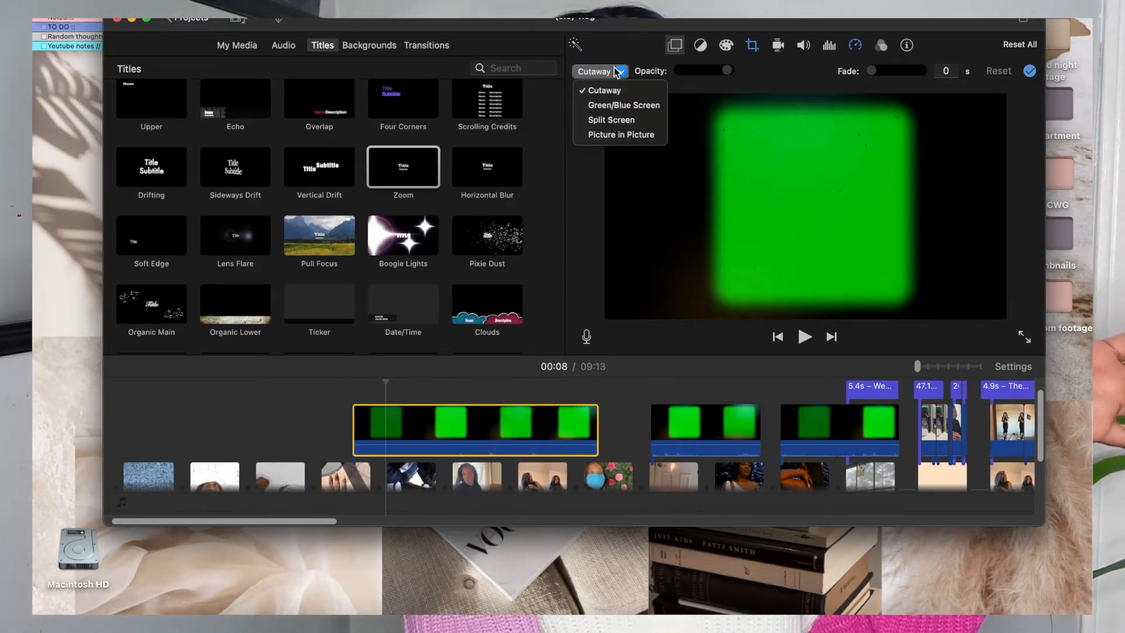
pyautogui.click(622, 105)
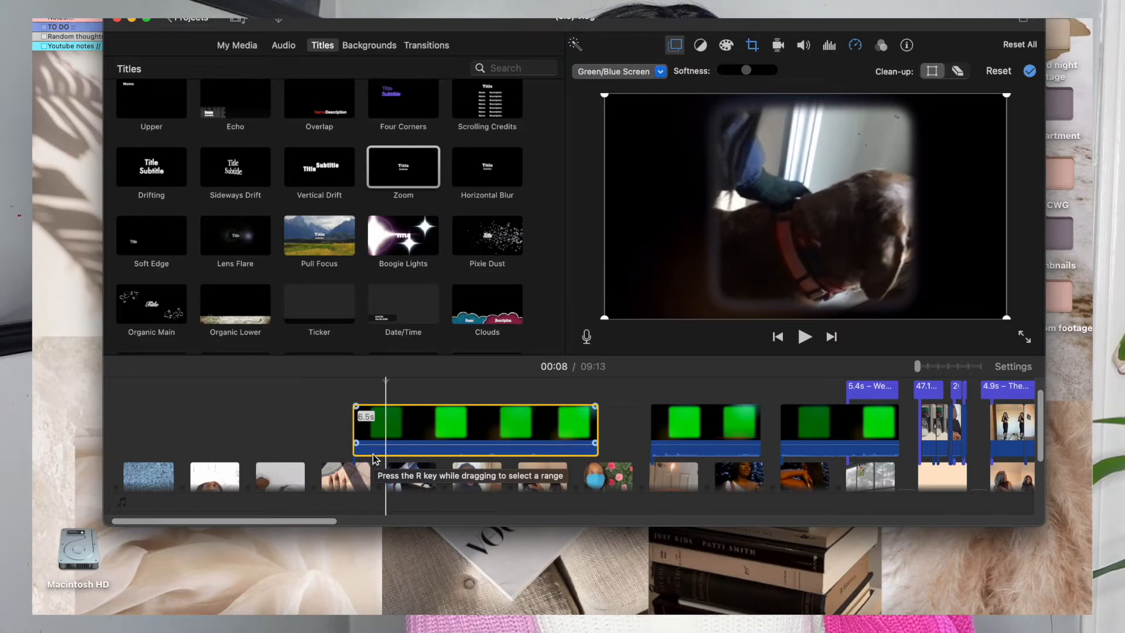
# Move the selected green-screen overlay earlier so it starts above the snowy white-hat clip near the beginning of the timeline.
pyautogui.scroll(-3, 469, 439)
pyautogui.scroll(3, 474, 440)
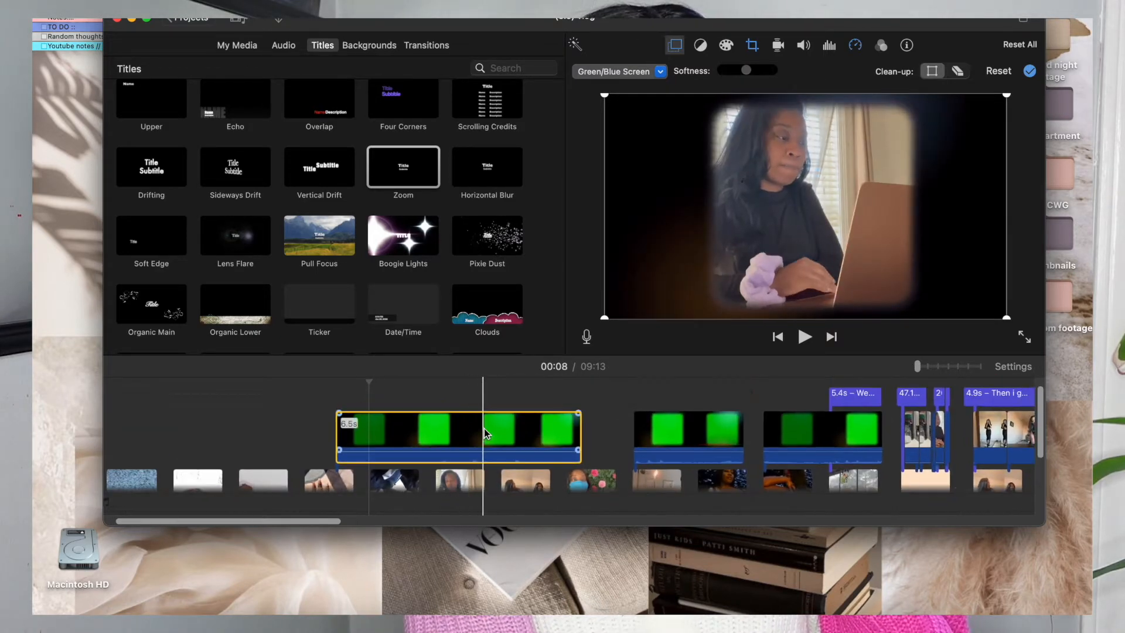
pyautogui.moveTo(484, 429); pyautogui.dragTo(345, 413)
pyautogui.hscroll(-3, 339, 439)
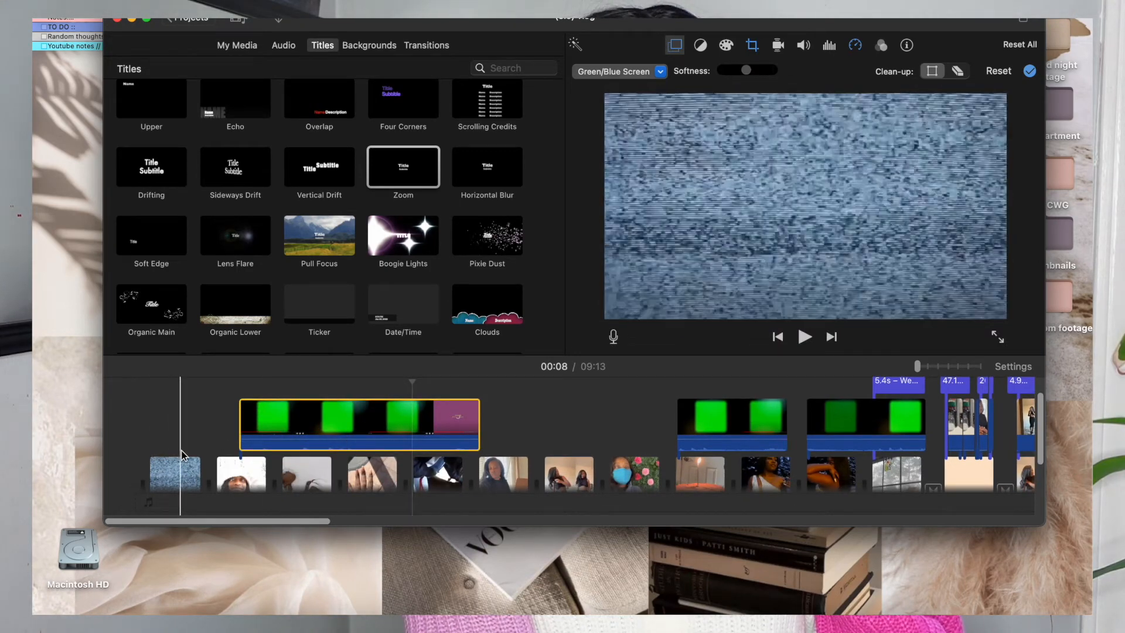
# Look through the rest of the timeline, from the intro clips and music to the snow titles and the birthday cake section.
pyautogui.scroll(-2, 229, 463)
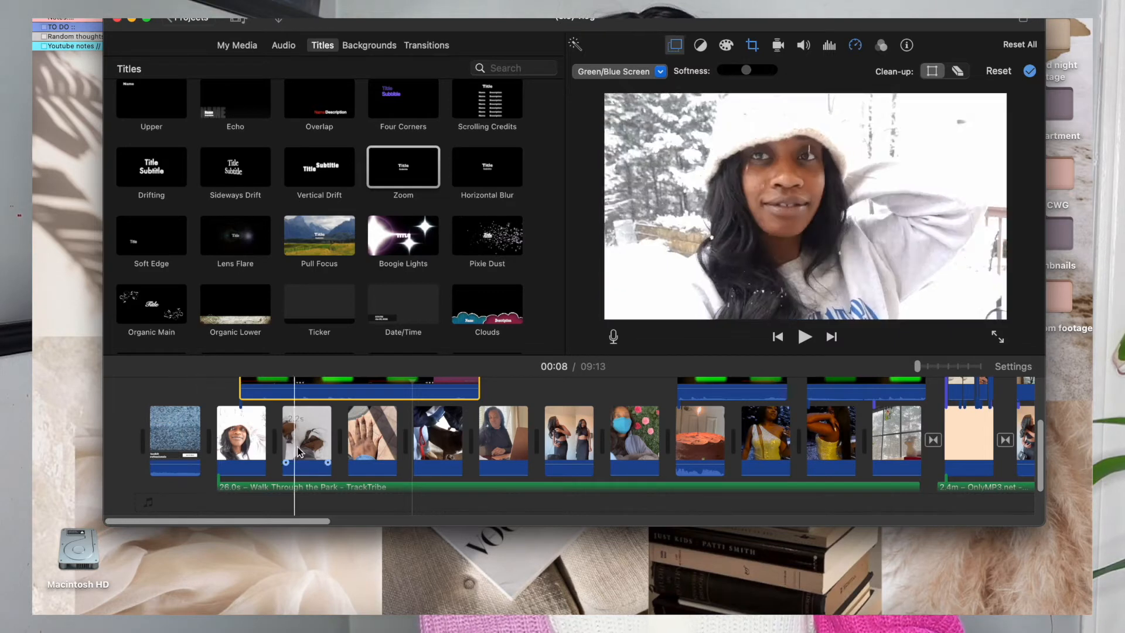
pyautogui.hscroll(5, 656, 410)
pyautogui.hscroll(15, 660, 392)
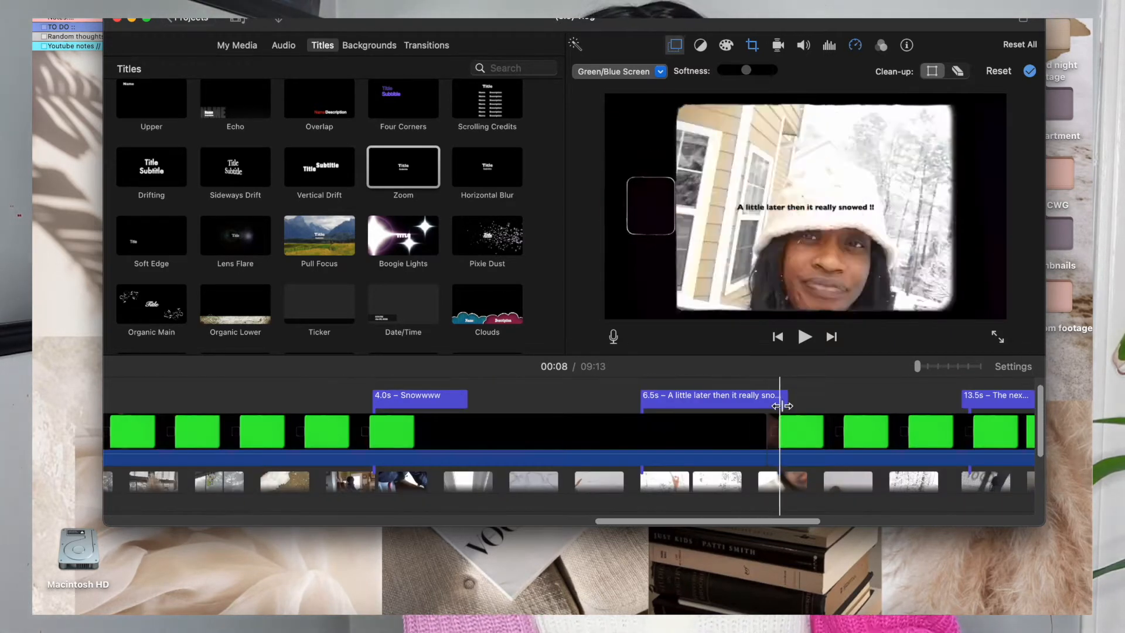
pyautogui.hscroll(8, 804, 402)
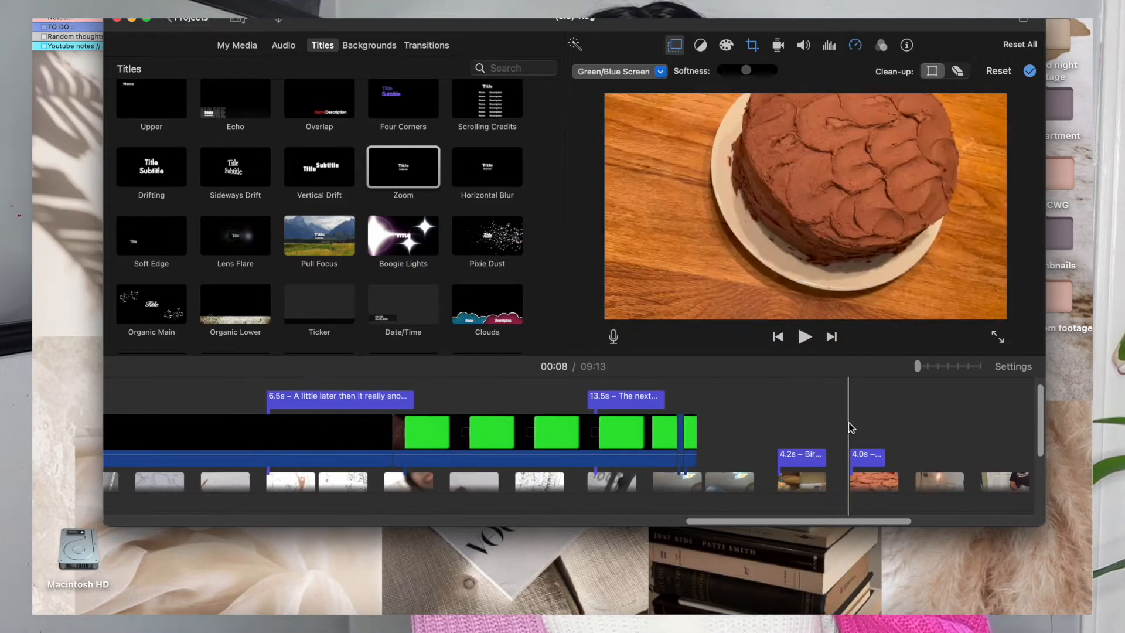
pyautogui.hscroll(5, 848, 423)
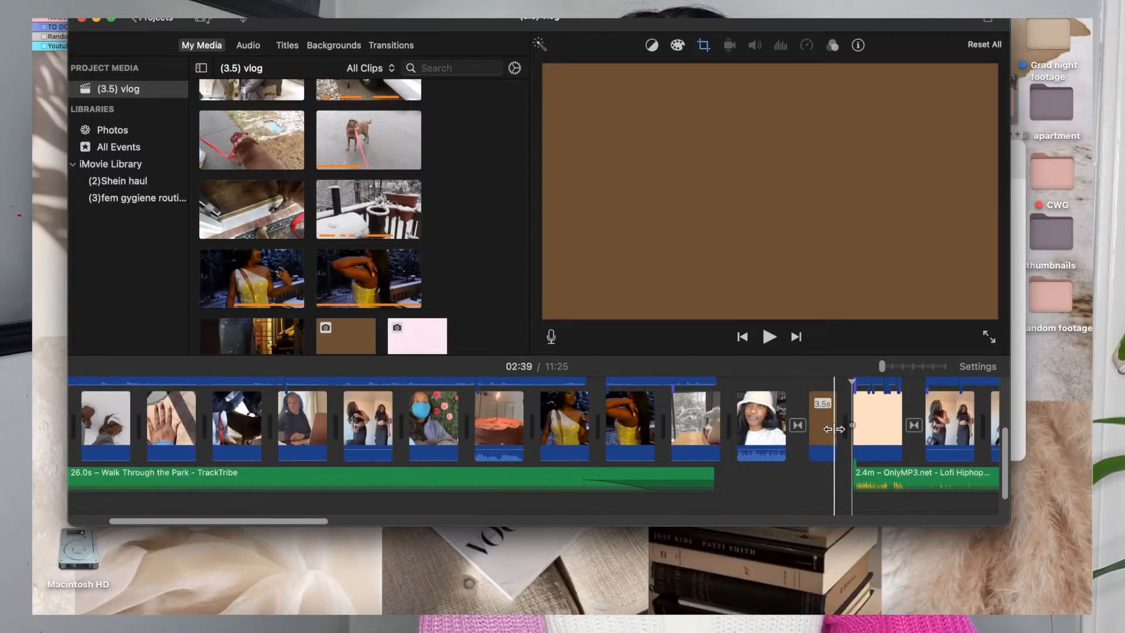
# Place the white-hat talking clip as an overlay above the brown background and enlarge the timeline around it.
pyautogui.moveTo(835, 429); pyautogui.dragTo(861, 420)
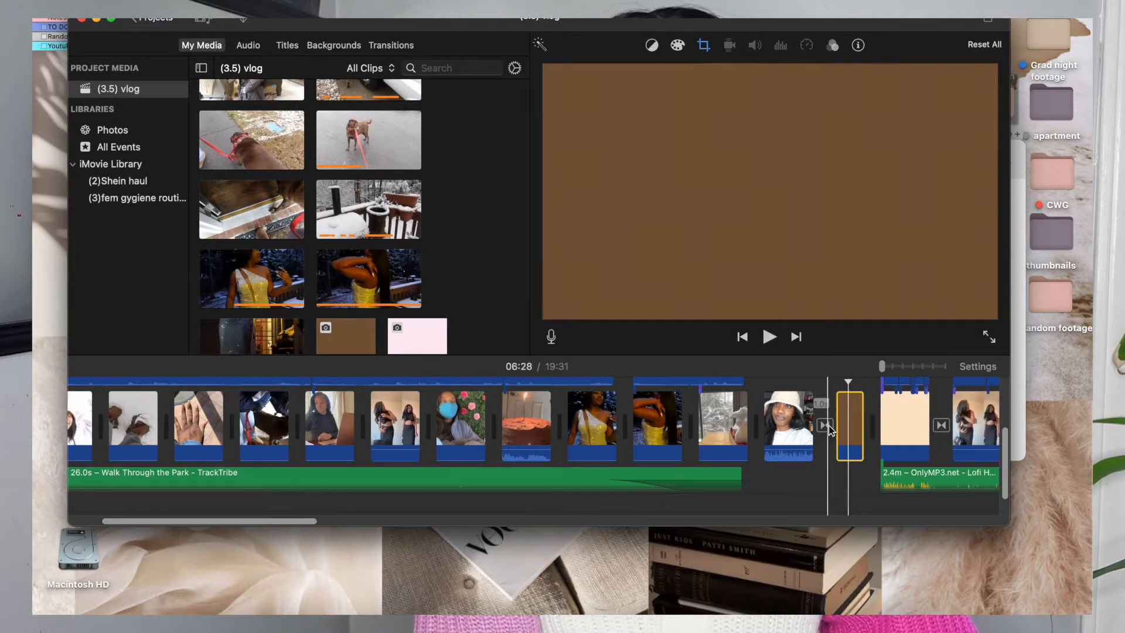
pyautogui.moveTo(761, 434); pyautogui.dragTo(764, 368)
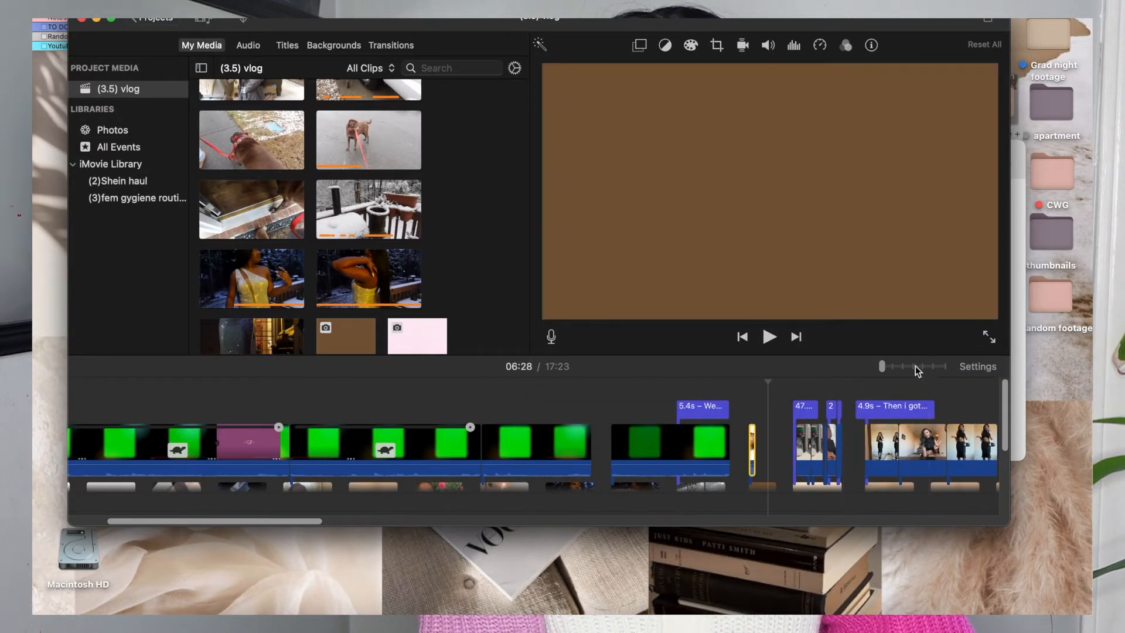
pyautogui.click(907, 366)
pyautogui.scroll(-3, 834, 417)
pyautogui.hscroll(-20, 834, 417)
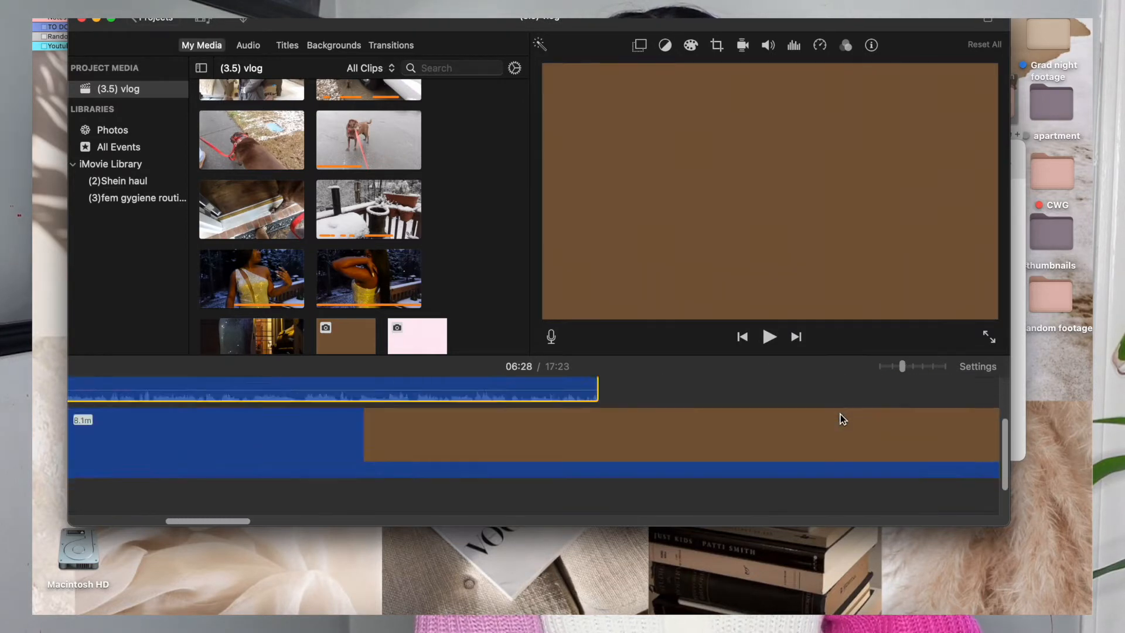
pyautogui.scroll(1, 841, 419)
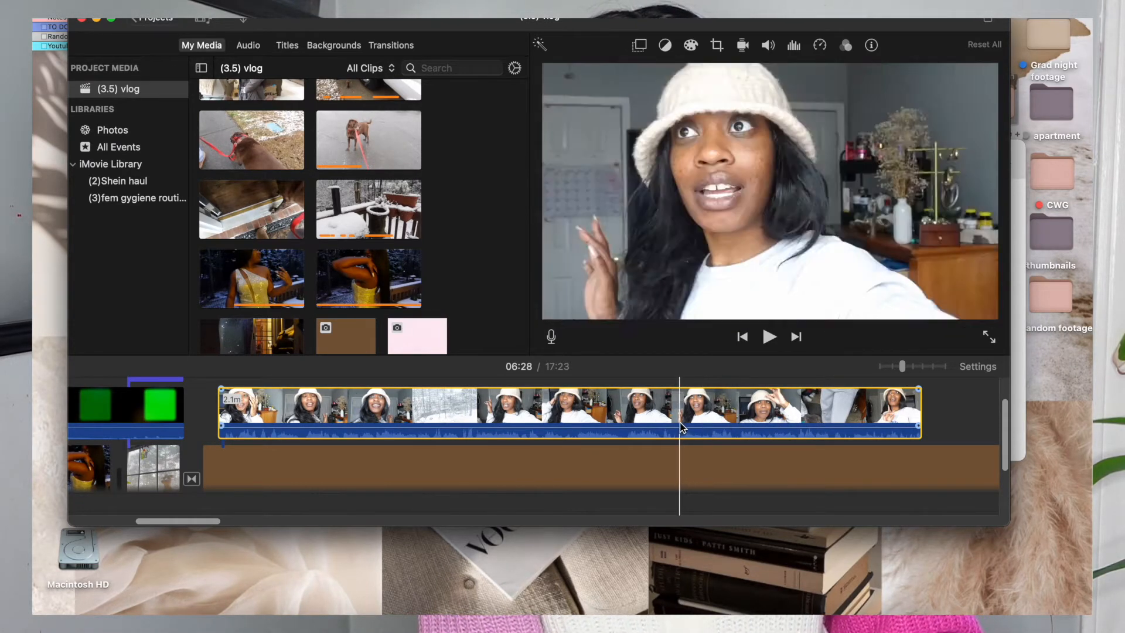
# Open the video overlay settings for the white-hat clip and try the Green/Blue Screen mode on it.
pyautogui.click(631, 403)
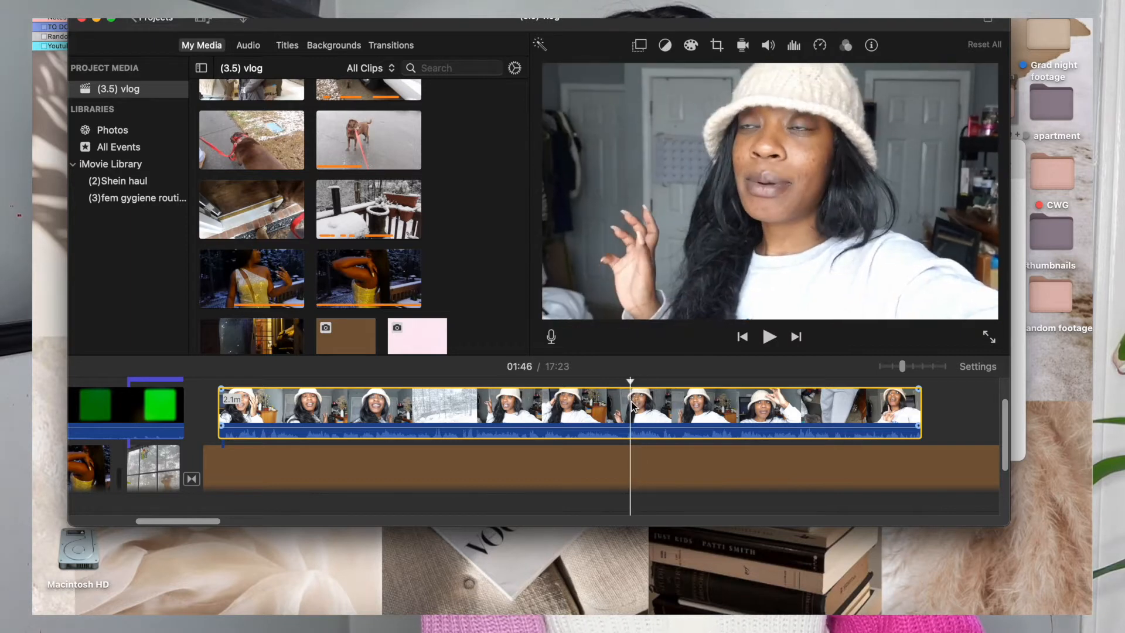
pyautogui.click(639, 47)
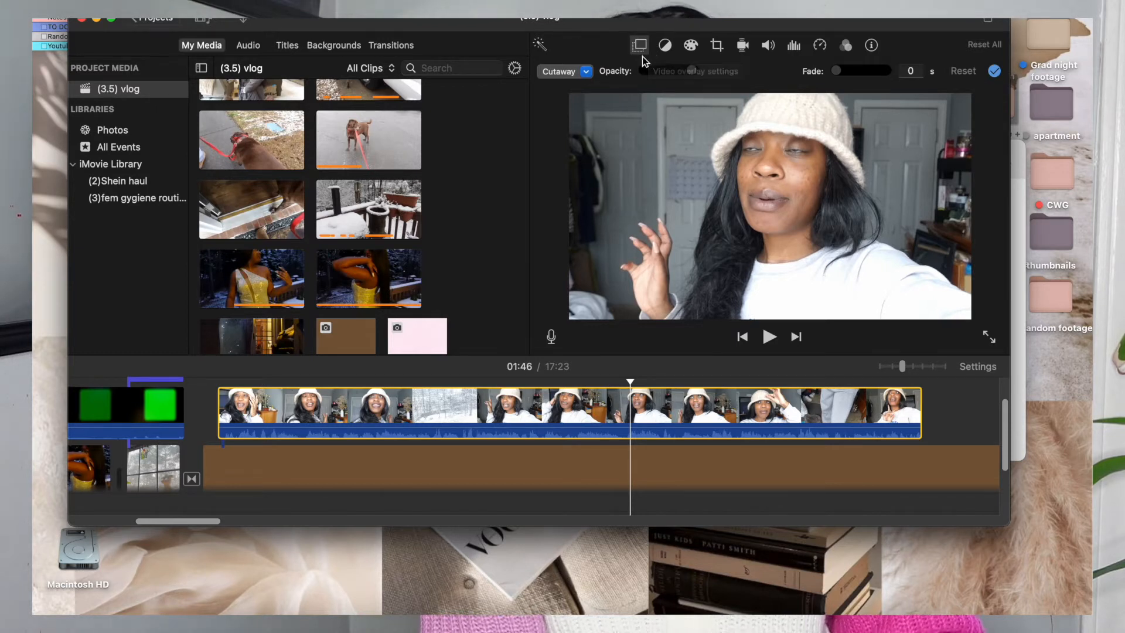
pyautogui.click(589, 72)
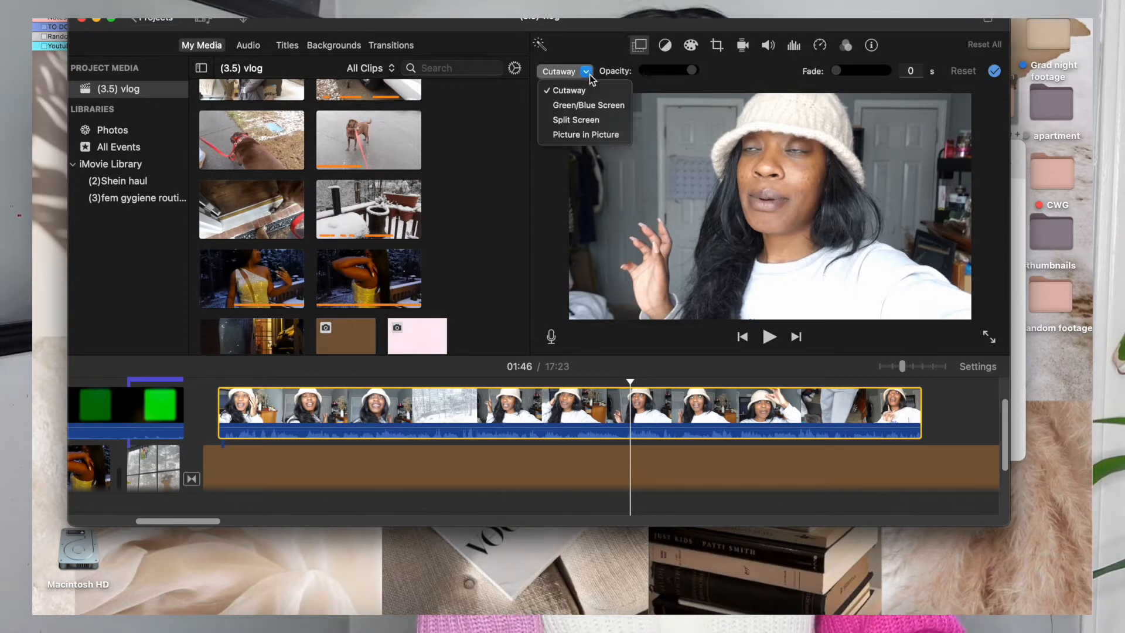
pyautogui.click(590, 105)
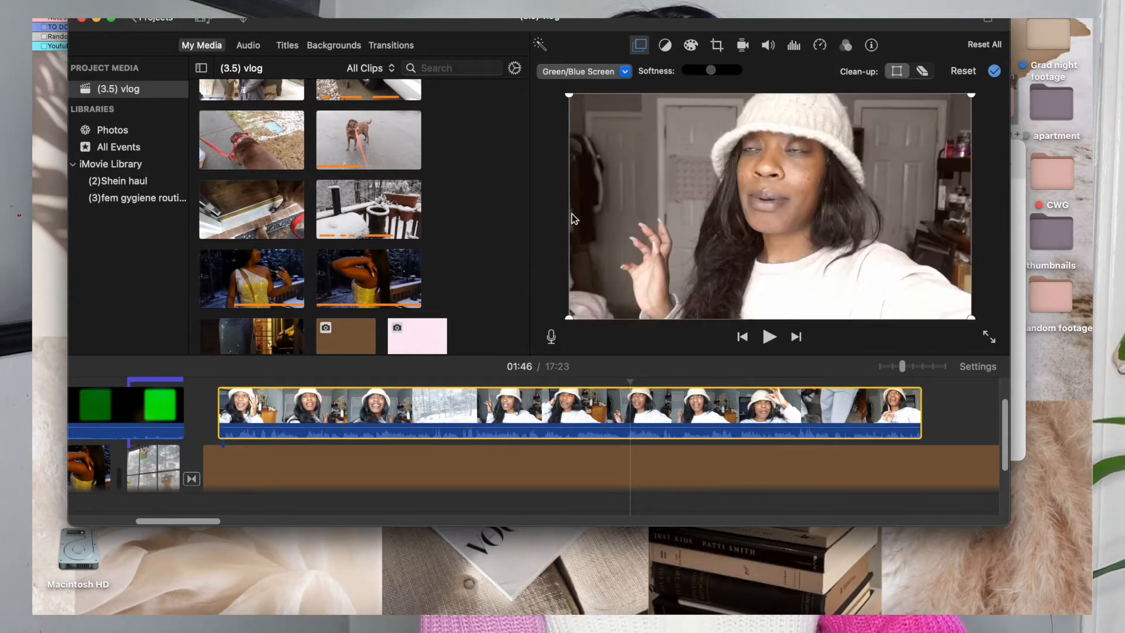
# Switch the white-hat overlay to Split Screen and preview it at several points along the clip.
pyautogui.click(593, 74)
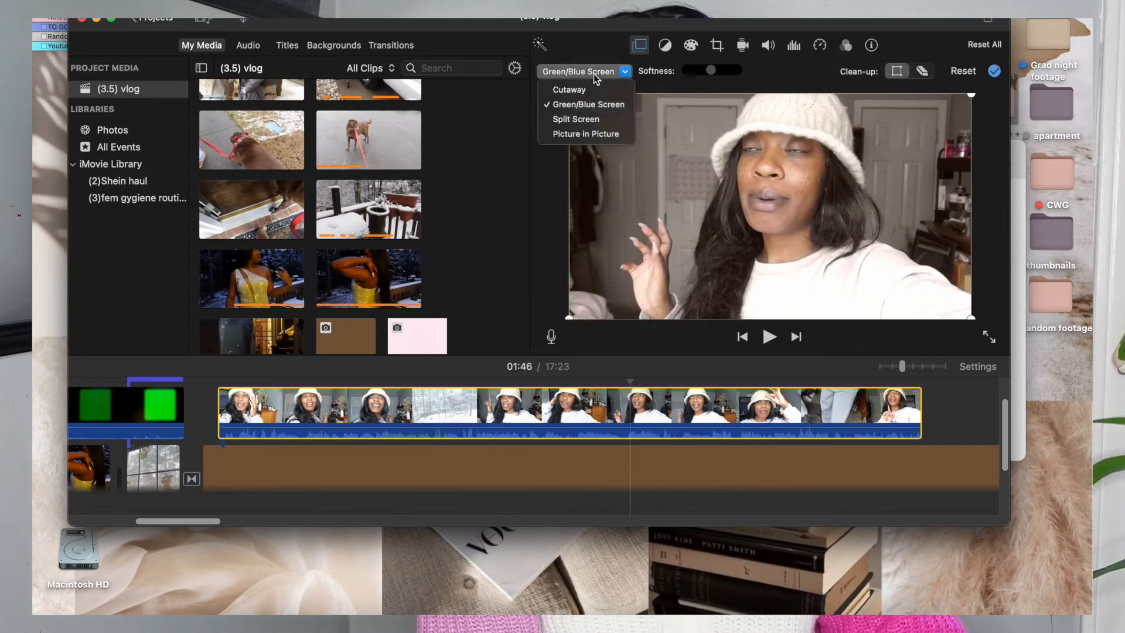
pyautogui.click(593, 118)
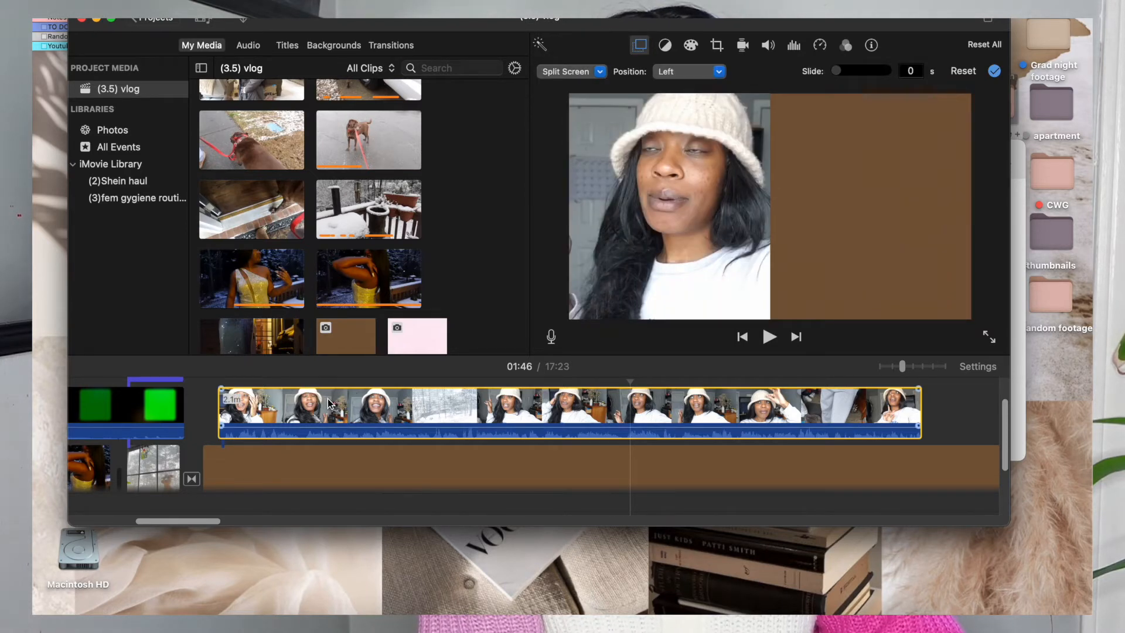
pyautogui.click(303, 398)
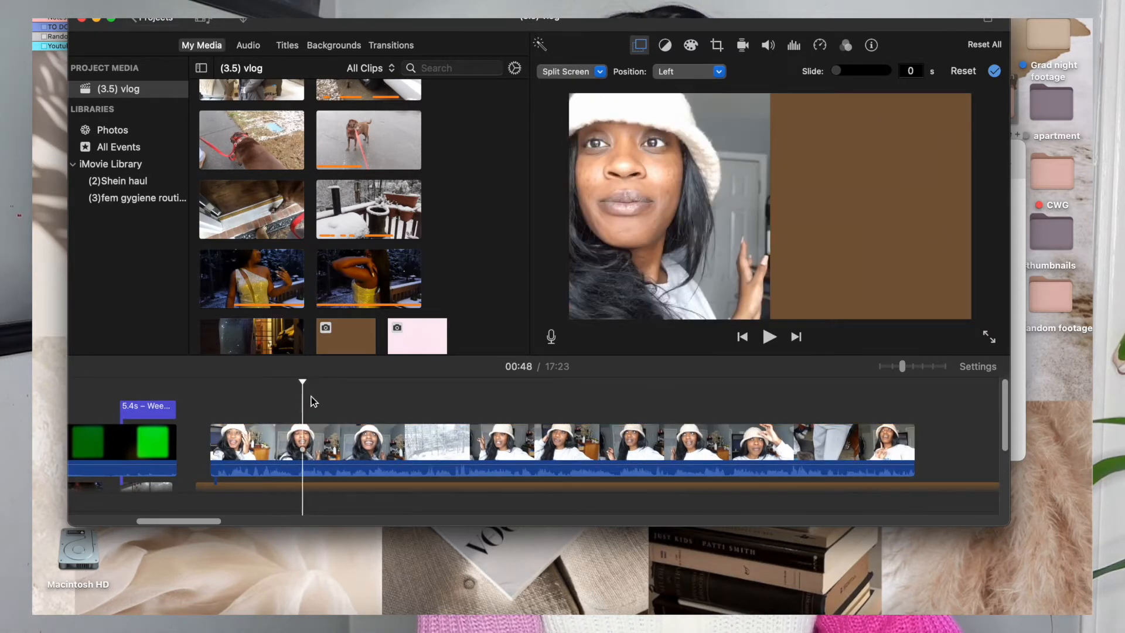
pyautogui.click(369, 402)
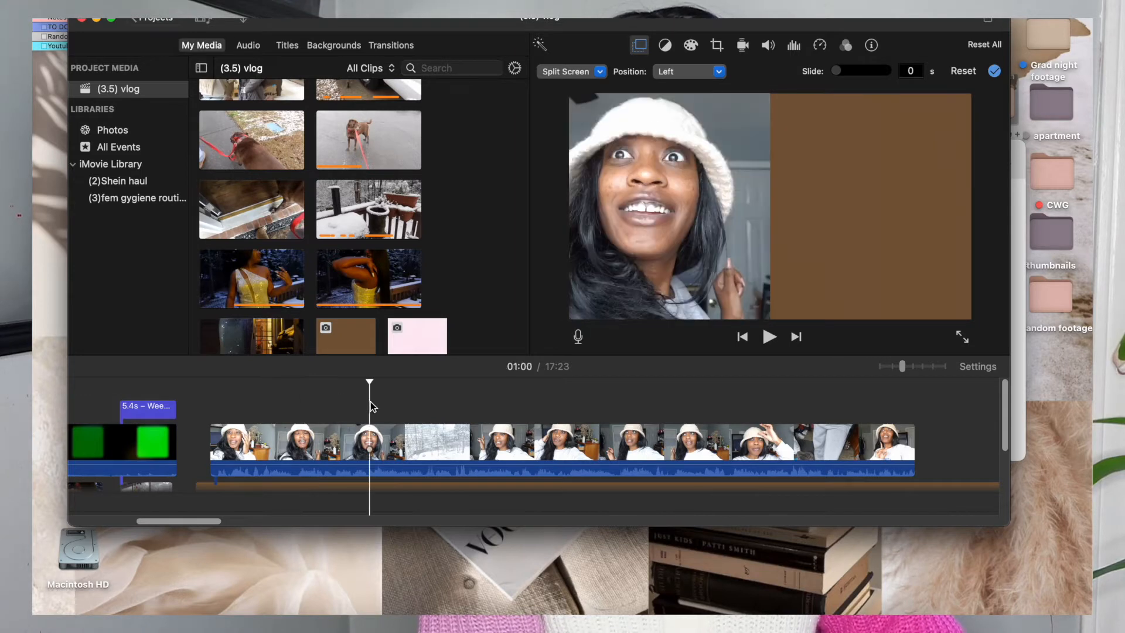
pyautogui.click(390, 403)
pyautogui.click(437, 403)
pyautogui.click(473, 407)
pyautogui.click(514, 411)
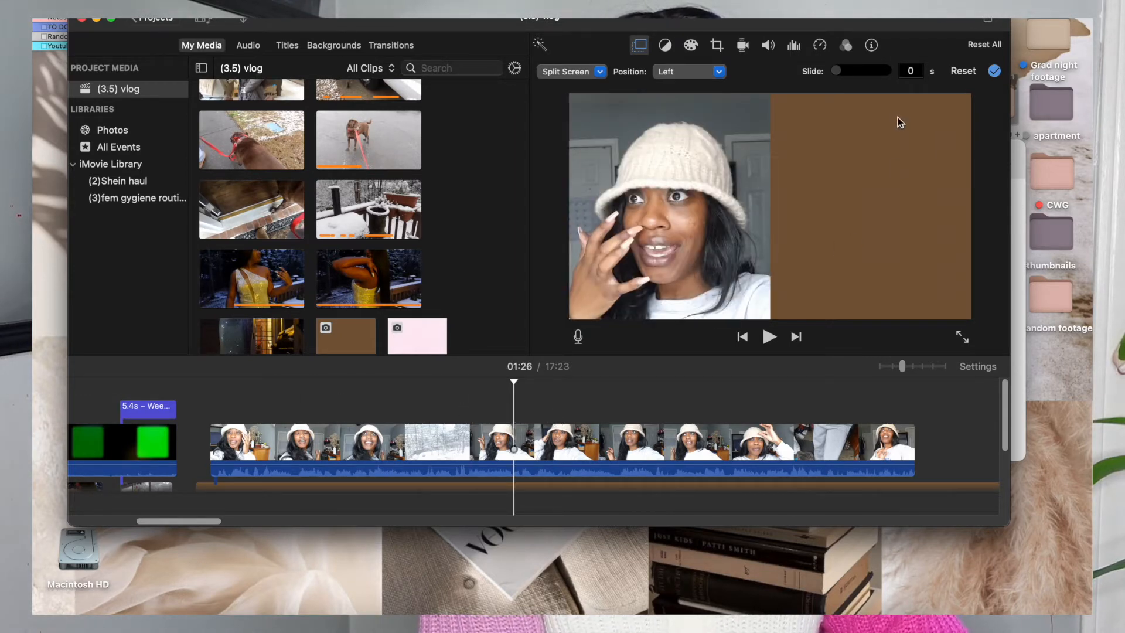
# Try the Right and Top split-screen positions for the white-hat overlay and preview the layout at several points.
pyautogui.moveTo(843, 69); pyautogui.dragTo(782, 70)
pyautogui.click(707, 73)
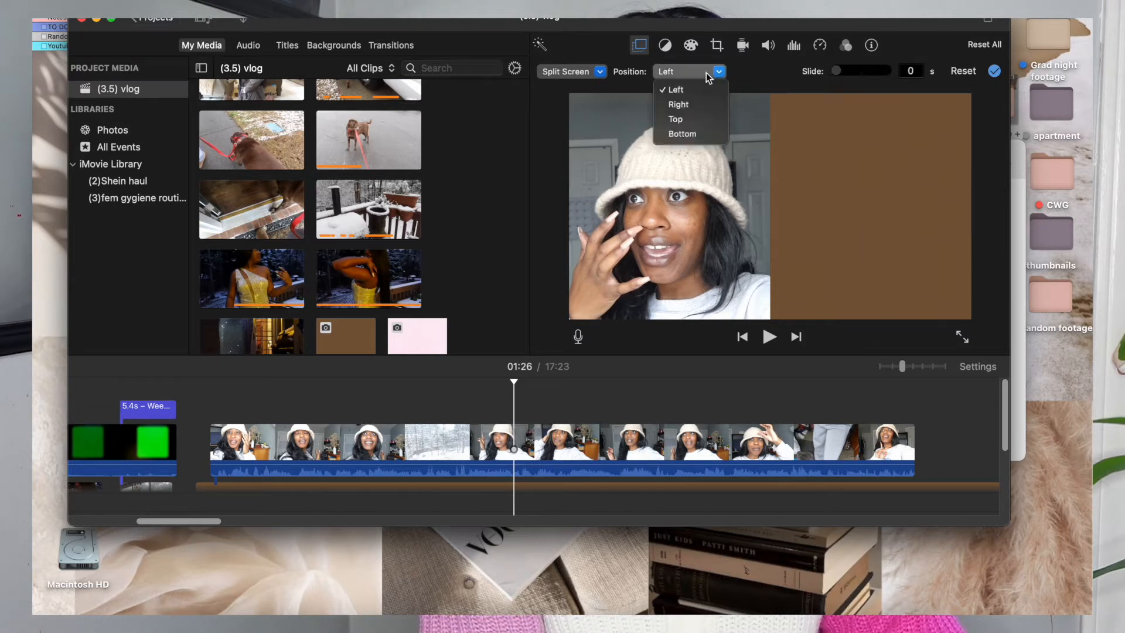
pyautogui.click(678, 104)
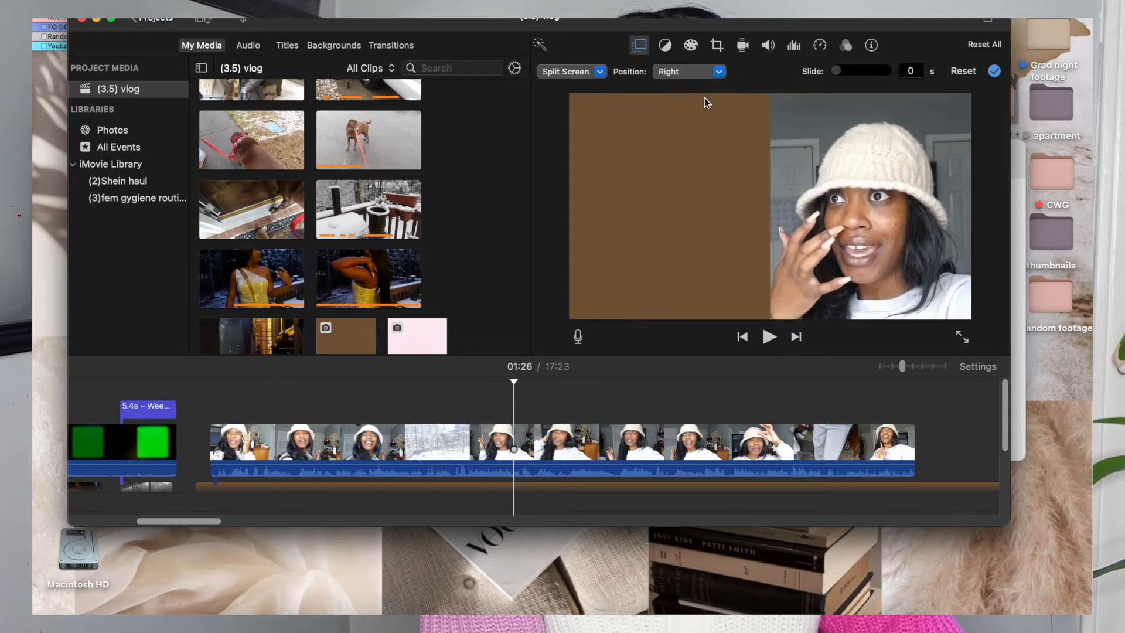
pyautogui.click(700, 72)
pyautogui.click(694, 118)
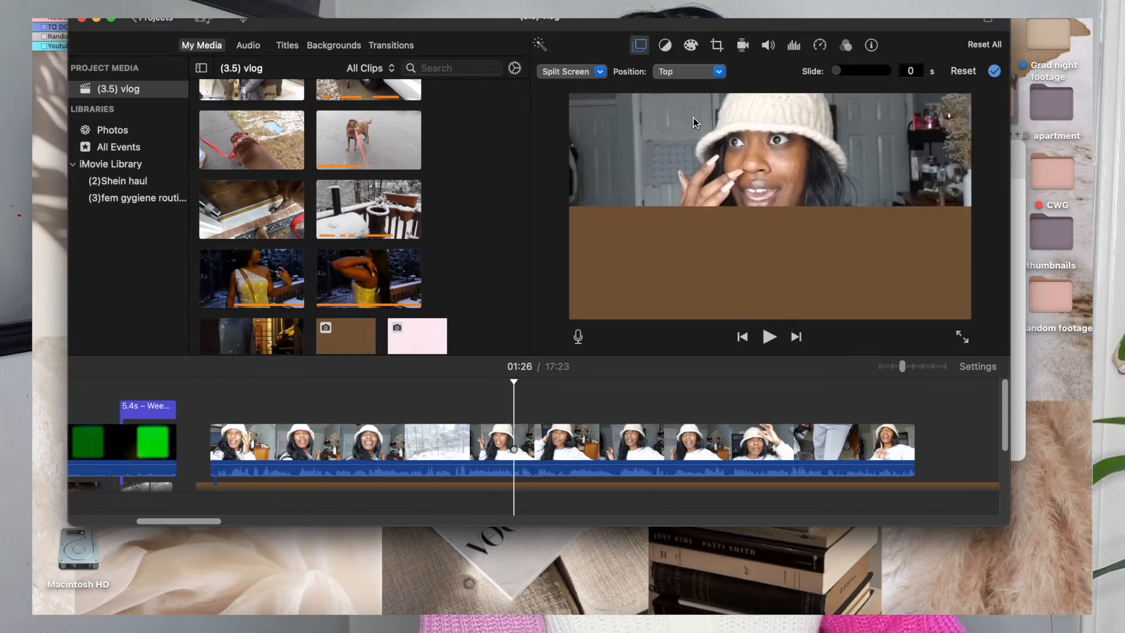
pyautogui.click(371, 412)
pyautogui.click(656, 382)
pyautogui.click(710, 388)
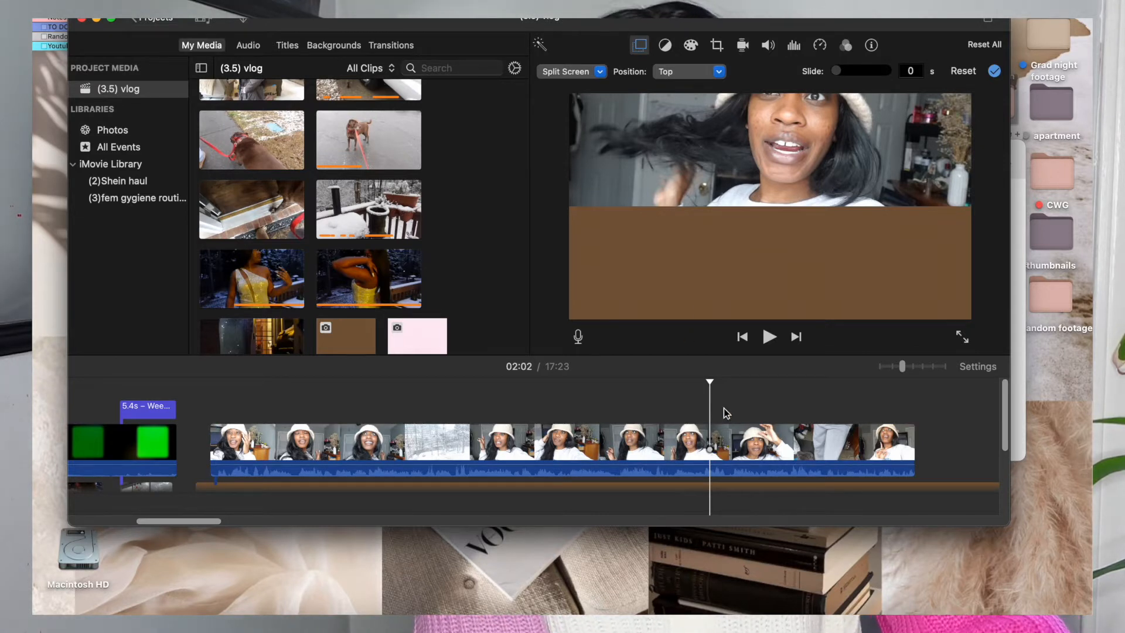
# Set the white-hat overlay to Picture in Picture, then resize and centre the inset so it nearly fills the brown background.
pyautogui.click(600, 71)
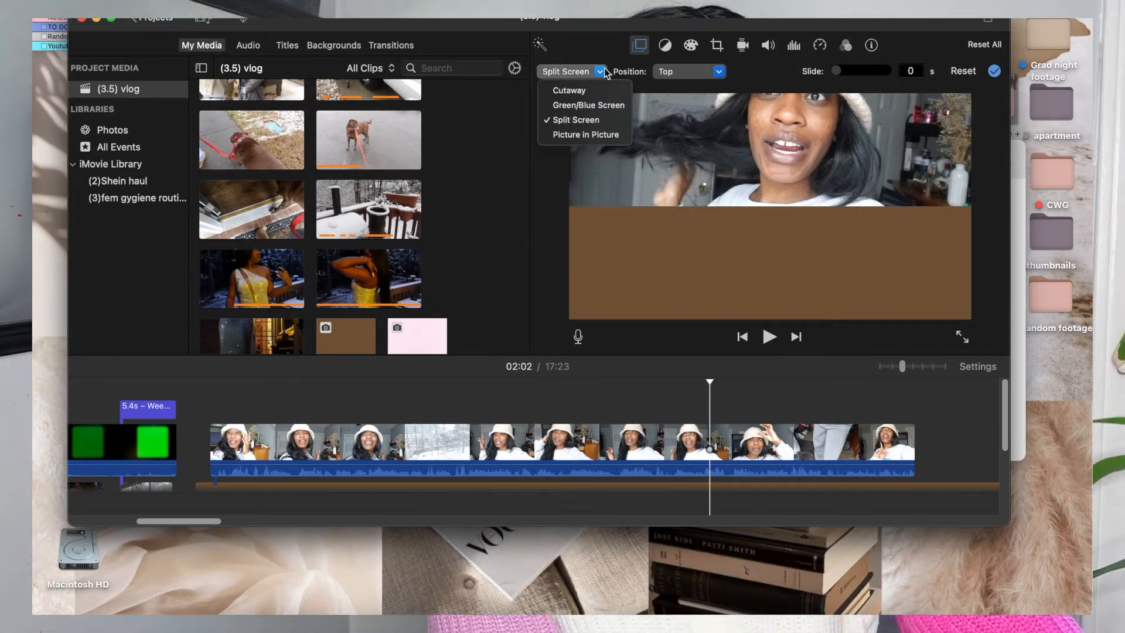
pyautogui.click(602, 134)
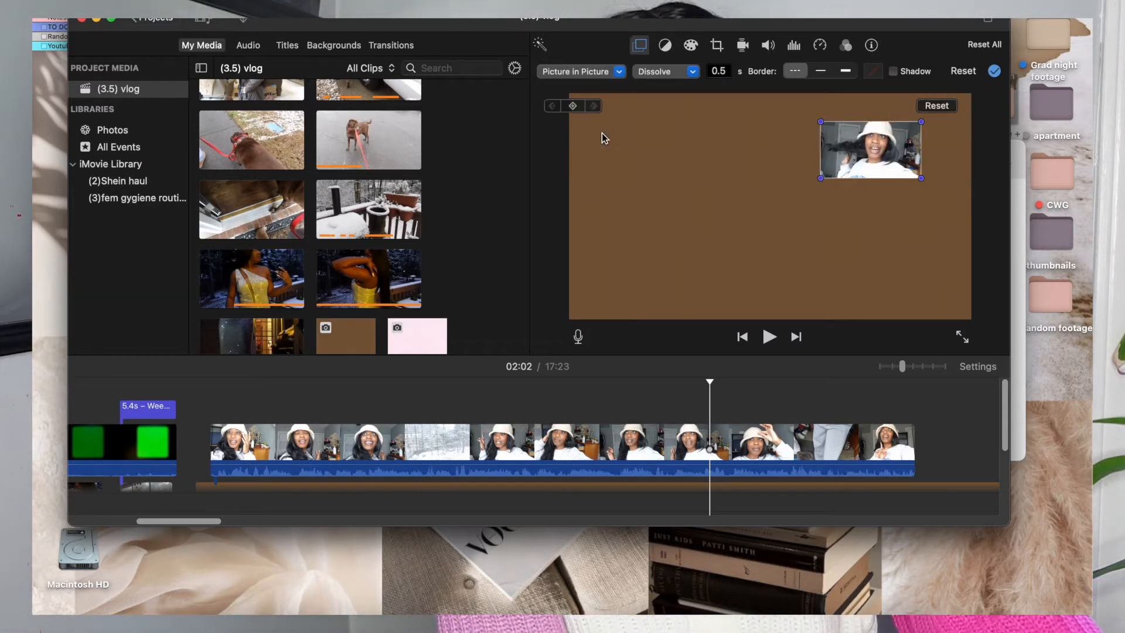
pyautogui.moveTo(821, 180); pyautogui.dragTo(673, 247)
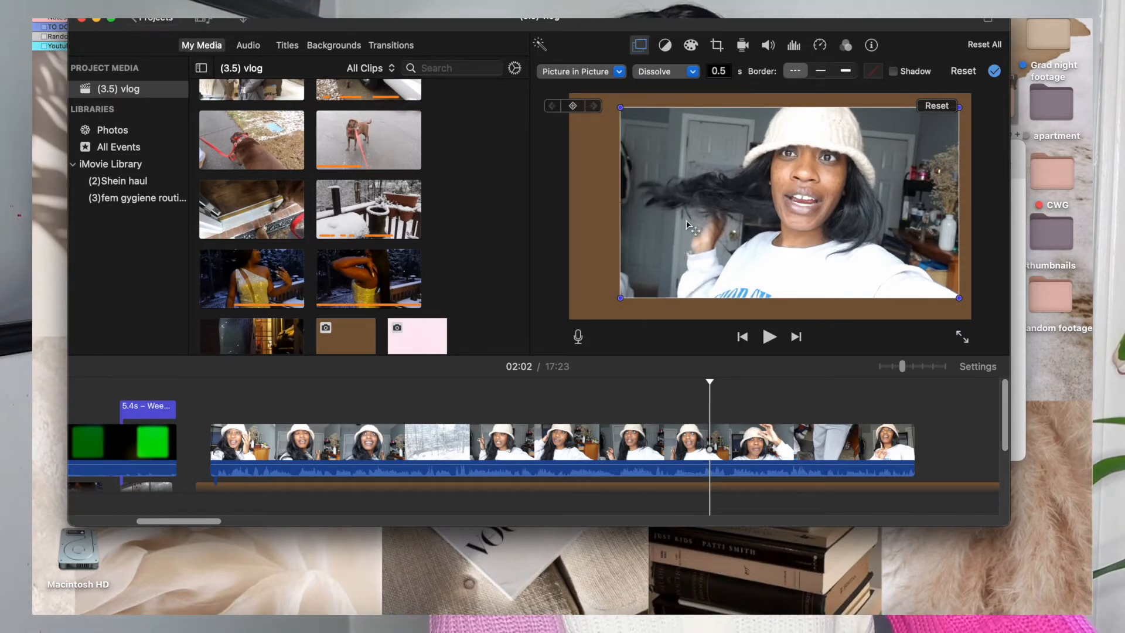
pyautogui.moveTo(691, 226); pyautogui.dragTo(672, 226)
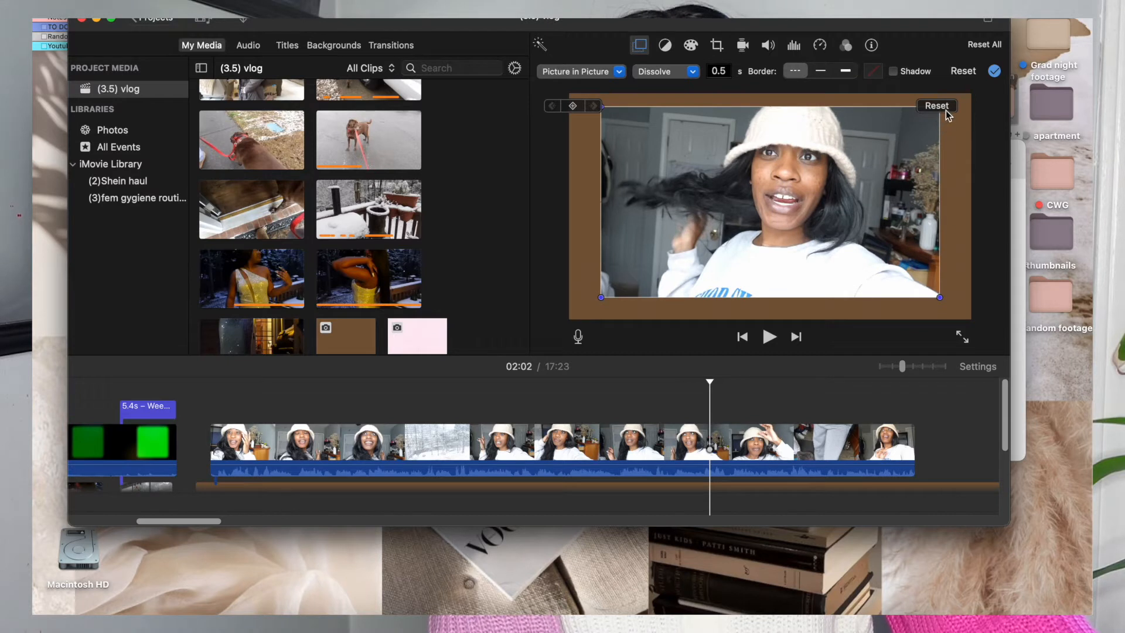
pyautogui.moveTo(940, 300); pyautogui.dragTo(793, 199)
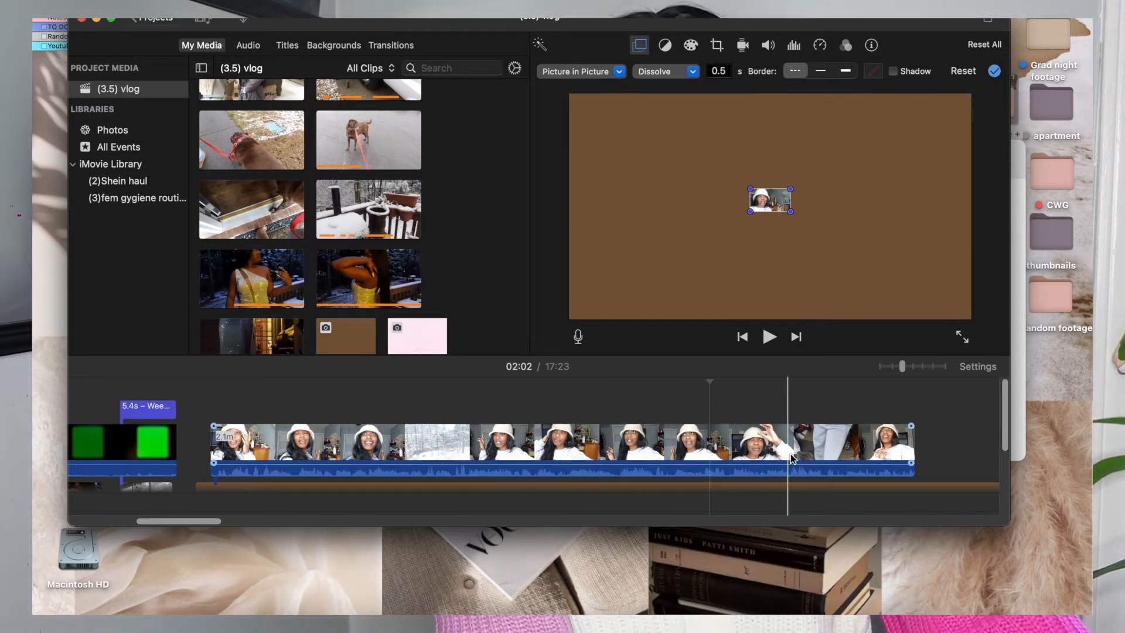
pyautogui.moveTo(889, 276); pyautogui.dragTo(1023, 350)
pyautogui.moveTo(892, 247); pyautogui.dragTo(837, 212)
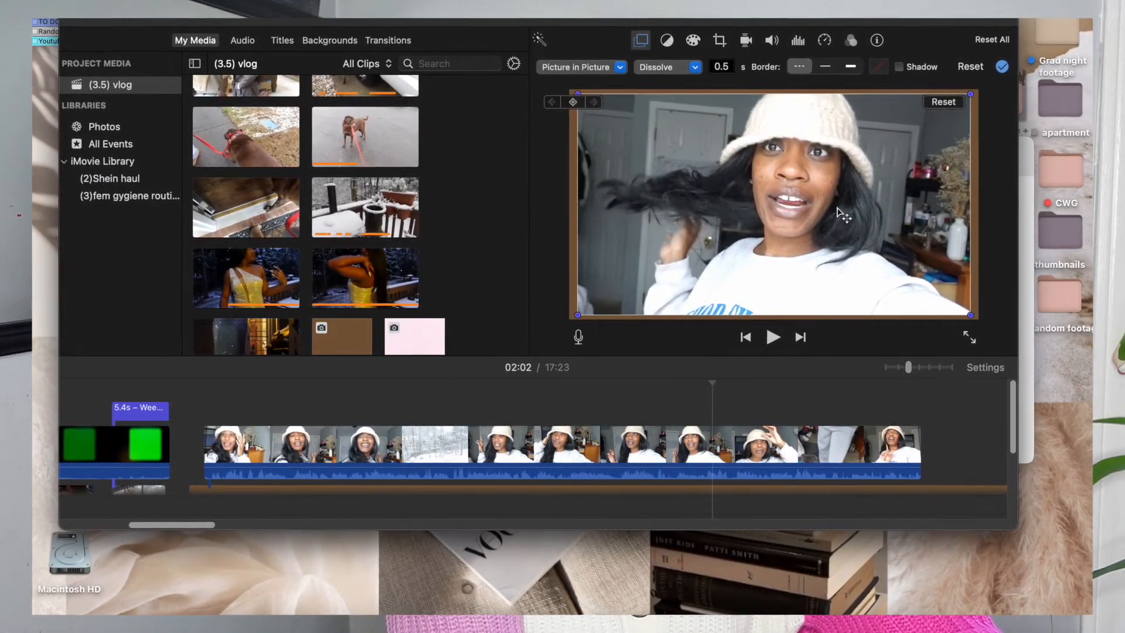
# Give the picture-in-picture inset the thickest border in white and close the colour picker.
pyautogui.click(827, 64)
pyautogui.click(856, 60)
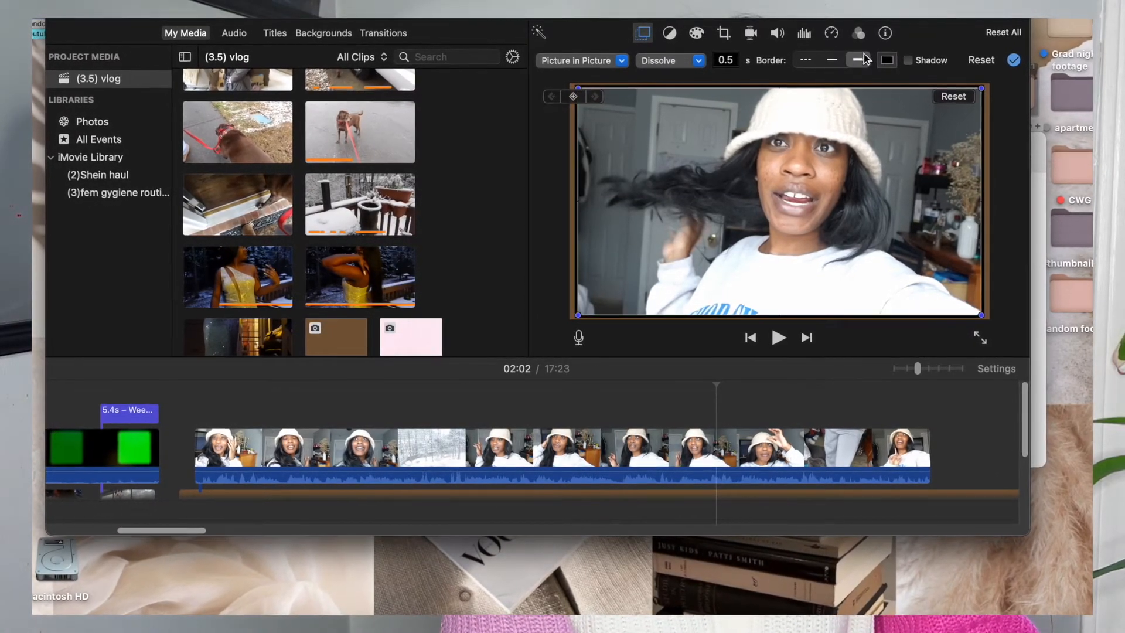
pyautogui.click(885, 61)
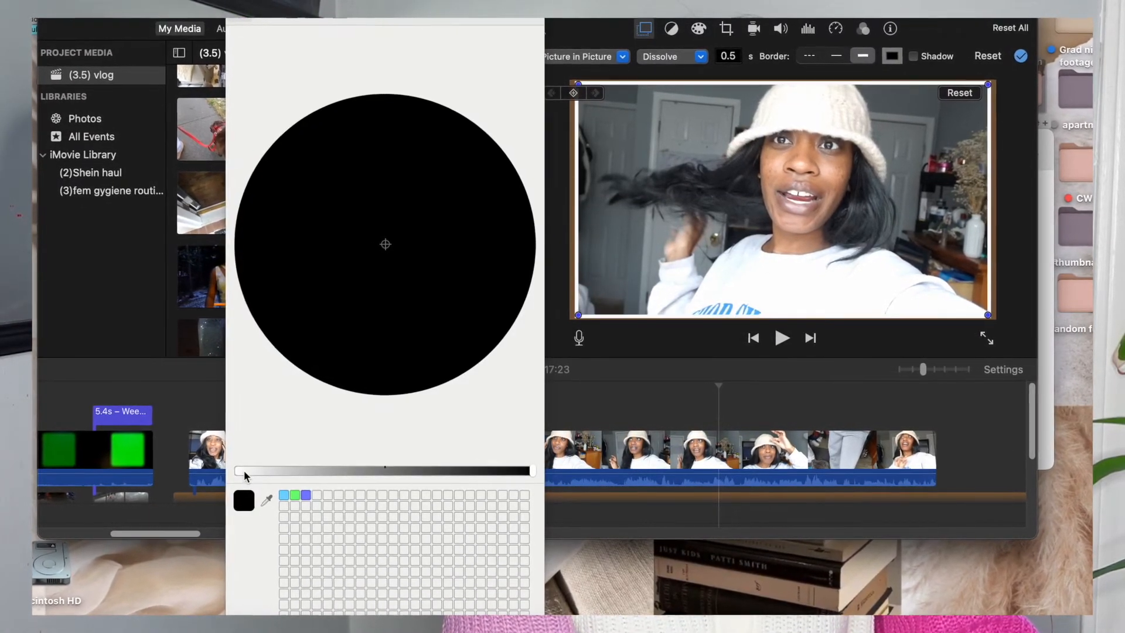
pyautogui.click(243, 470)
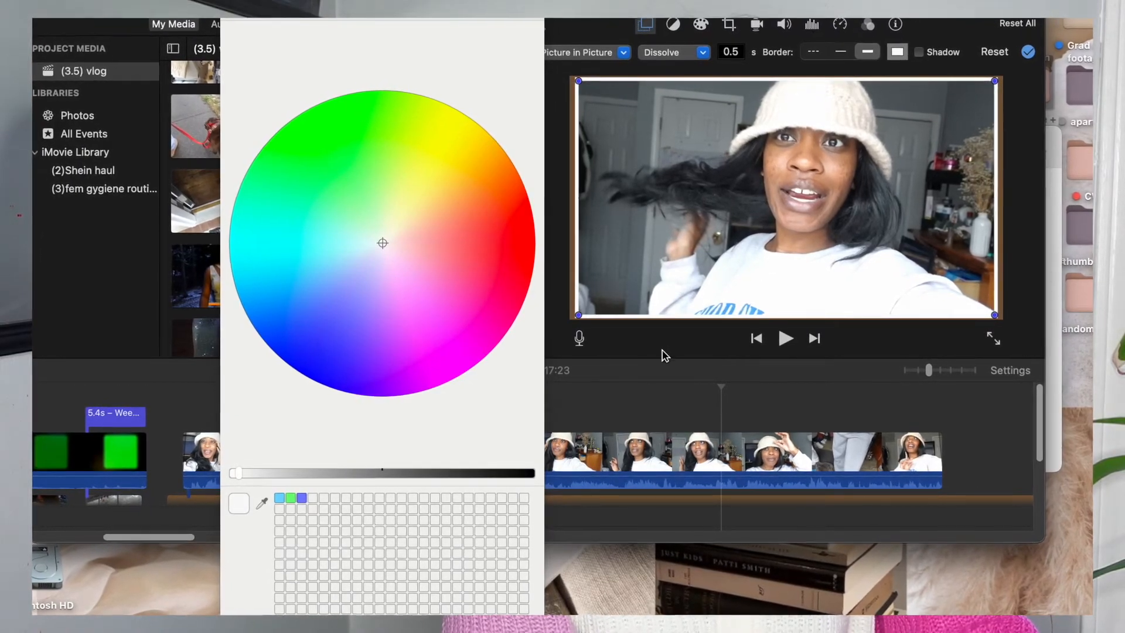
pyautogui.click(631, 407)
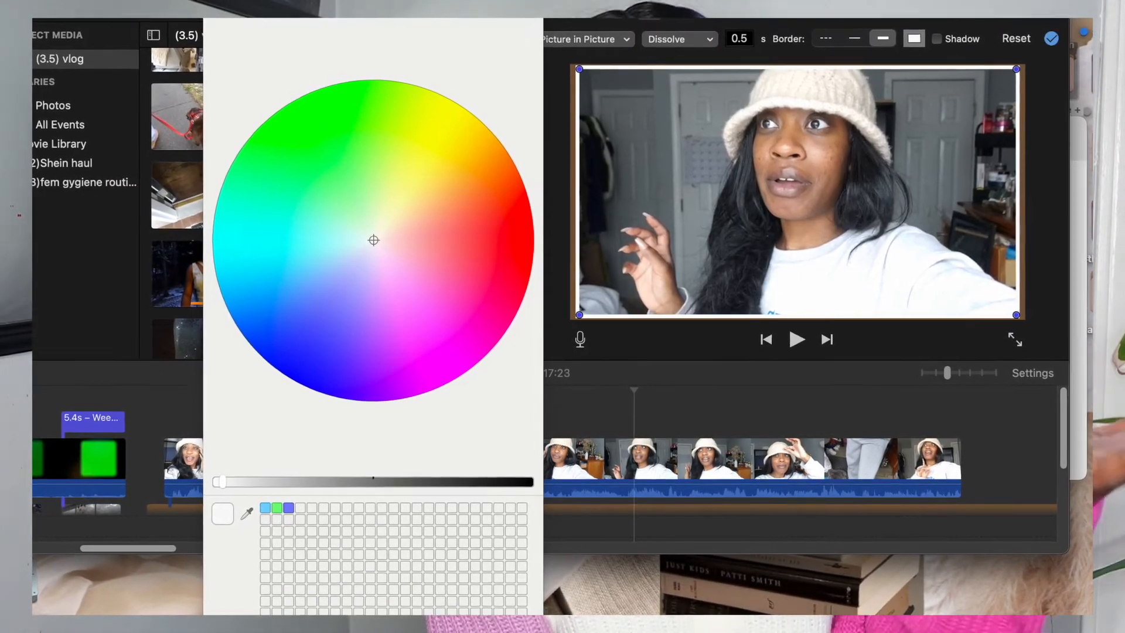
pyautogui.click(215, 19)
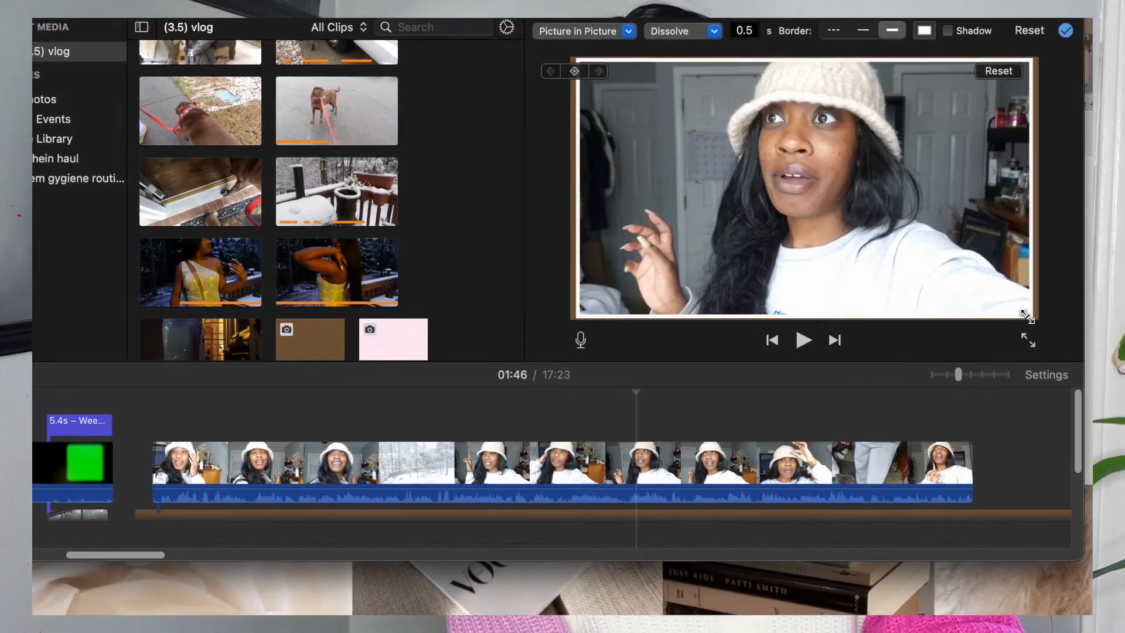
# Shrink the bordered inset and reposition it over the brown background.
pyautogui.moveTo(1041, 326); pyautogui.dragTo(934, 258)
pyautogui.moveTo(874, 192); pyautogui.dragTo(929, 202)
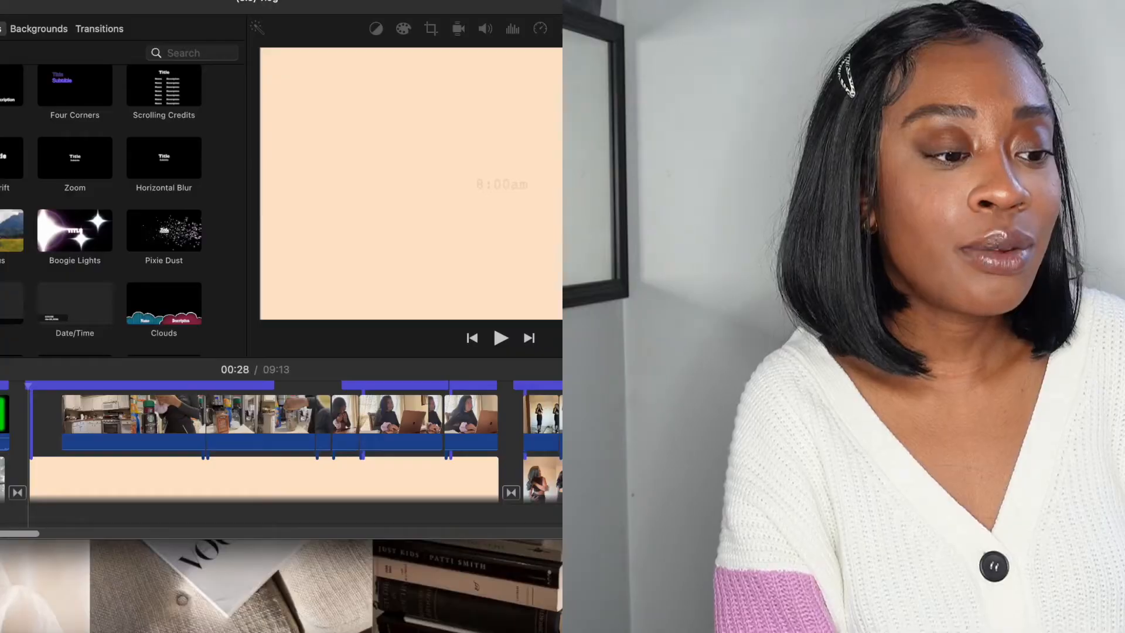
# Look through the available title styles in the titles library.
pyautogui.scroll(-5, 119, 209)
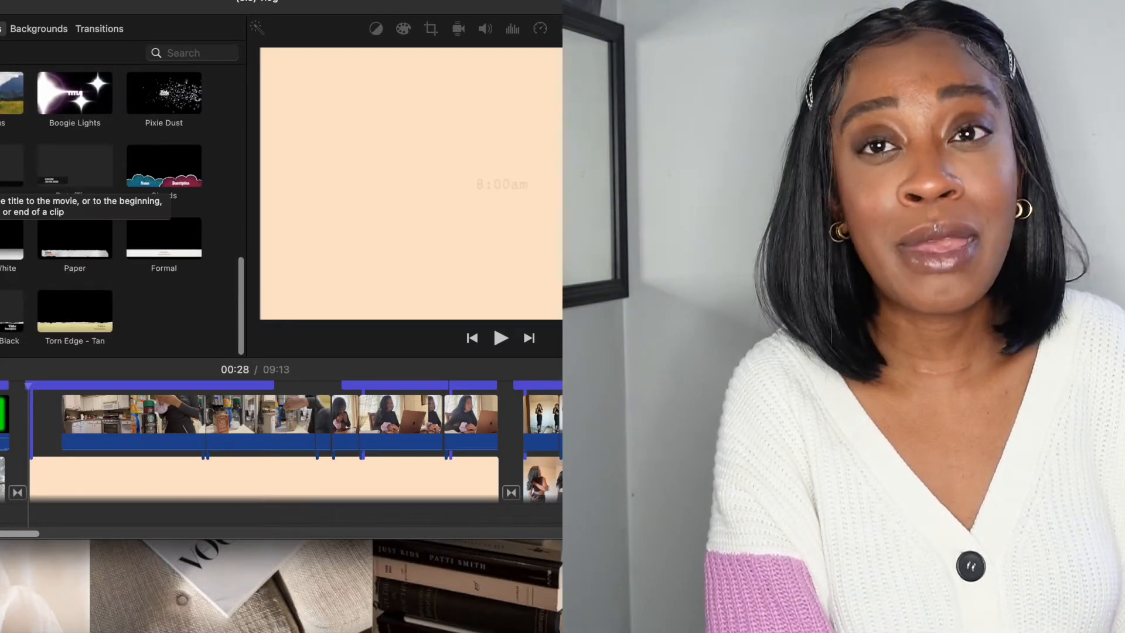
pyautogui.scroll(9, 119, 209)
pyautogui.scroll(5, 119, 210)
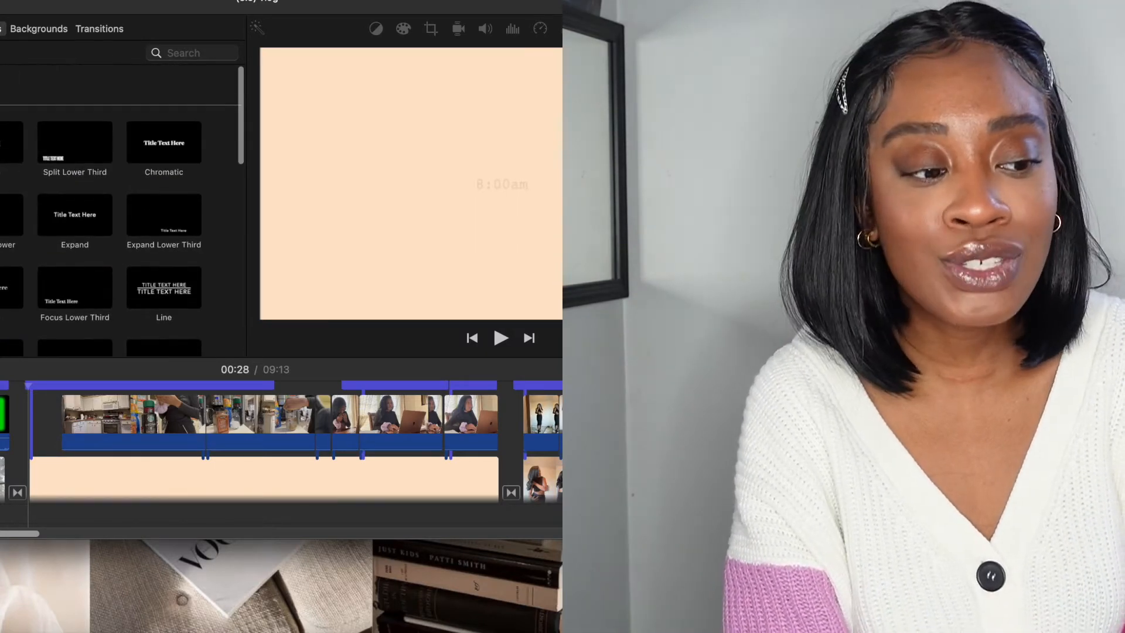
pyautogui.scroll(-8, 122, 210)
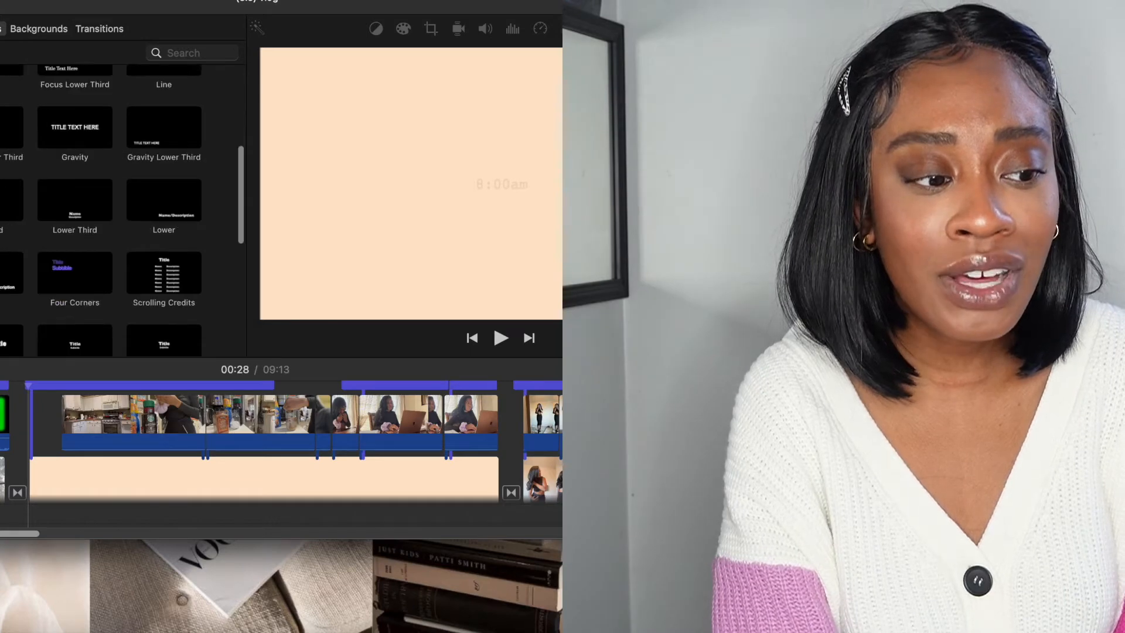
pyautogui.scroll(8, 122, 210)
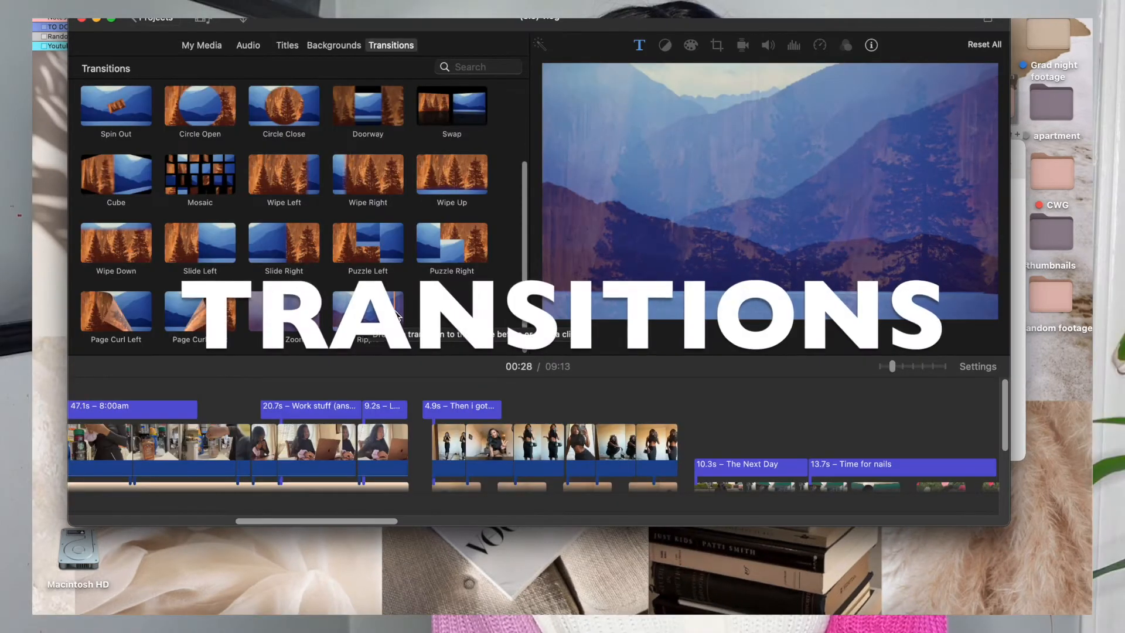
# Add a Ripple transition between the white-sneaker clip and the first hand clip, and preview it.
pyautogui.scroll(3, 367, 311)
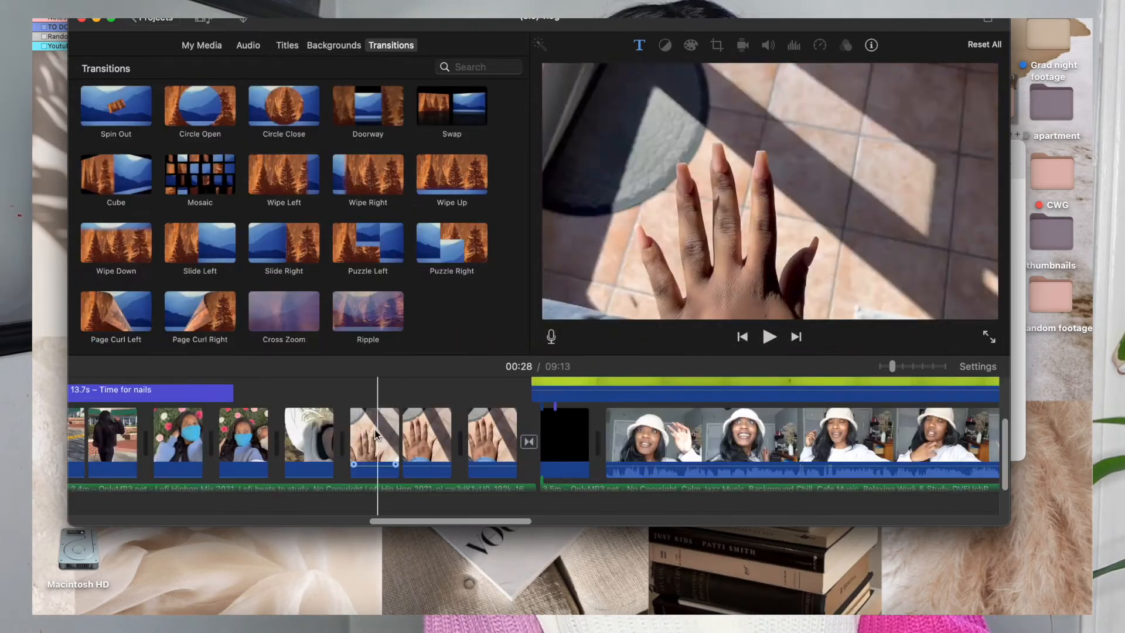
pyautogui.moveTo(375, 300); pyautogui.dragTo(345, 441)
pyautogui.click(320, 397)
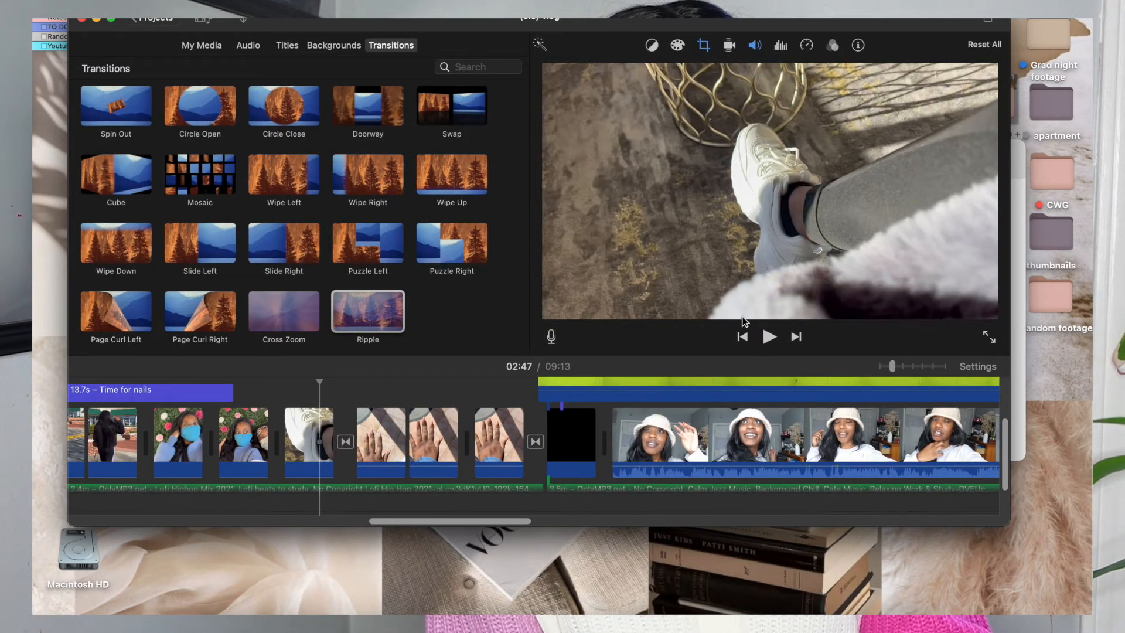
pyautogui.click(770, 337)
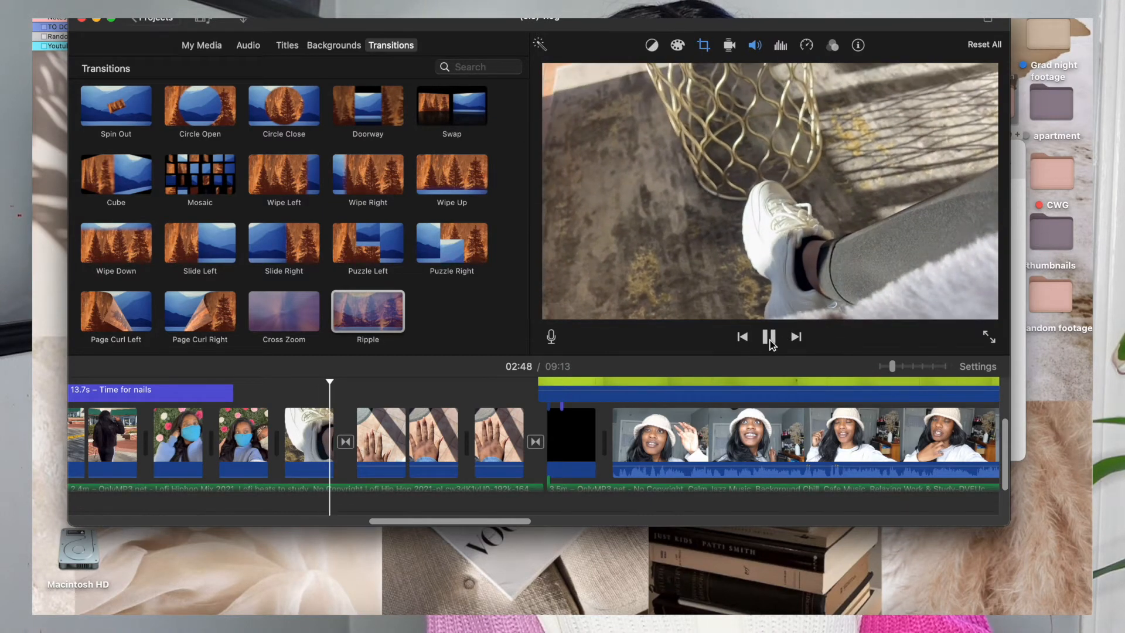
pyautogui.click(770, 340)
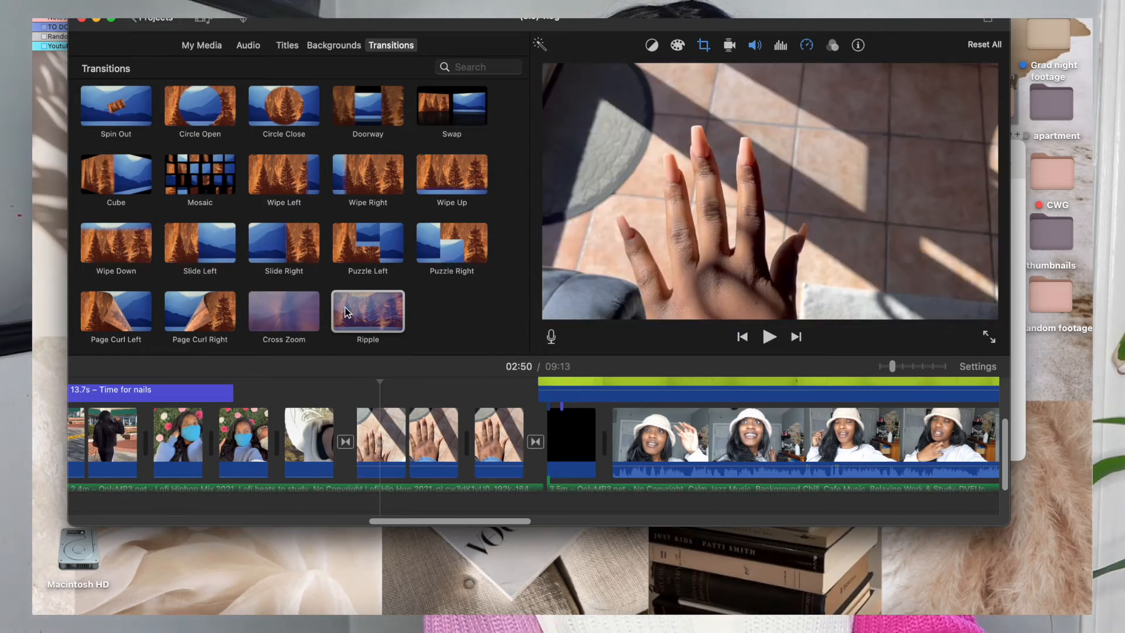
# Add a Slide Right transition between the blue-mask clip and the white-sneaker clip, and preview it.
pyautogui.moveTo(294, 244); pyautogui.dragTo(278, 452)
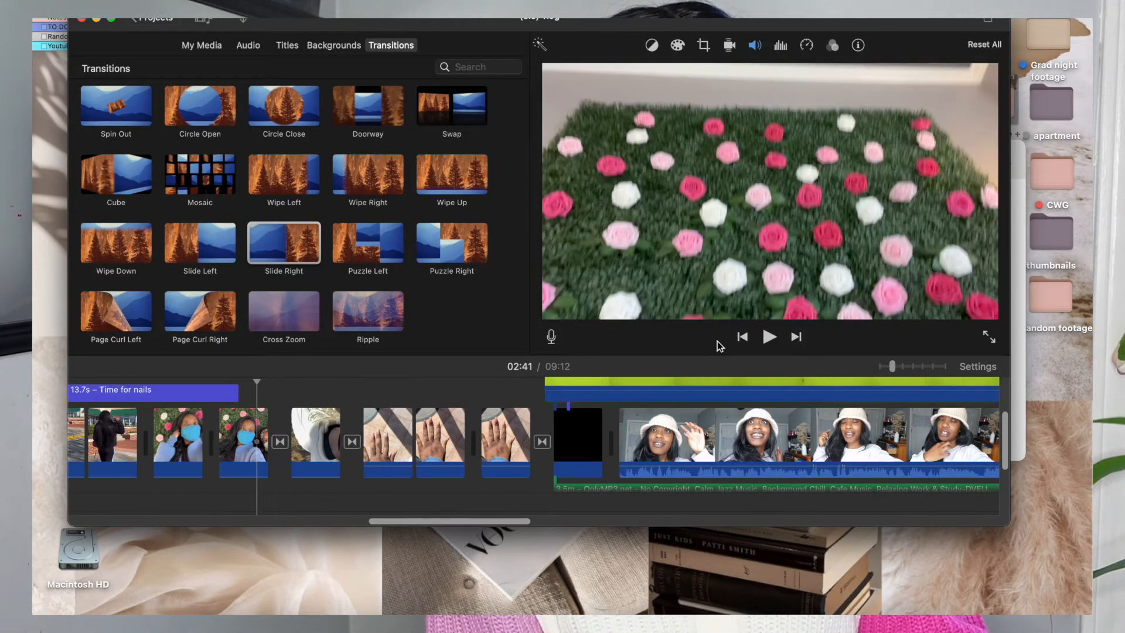
pyautogui.click(768, 337)
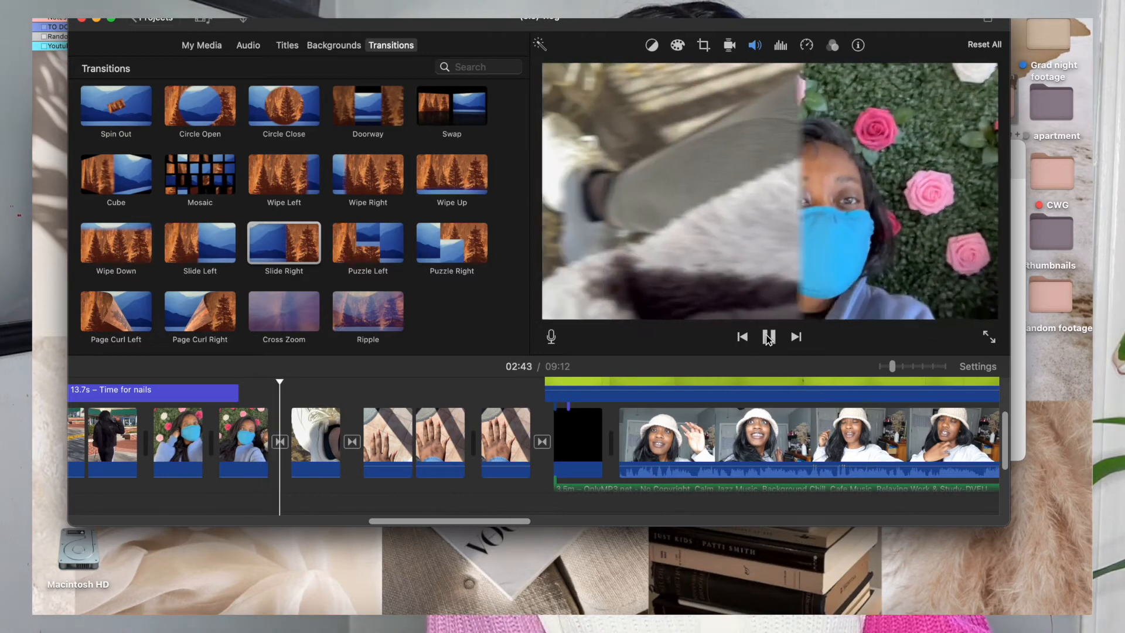
# Change the transition between the blue-mask and white-sneaker clips to Mosaic and preview it.
pyautogui.click(280, 441)
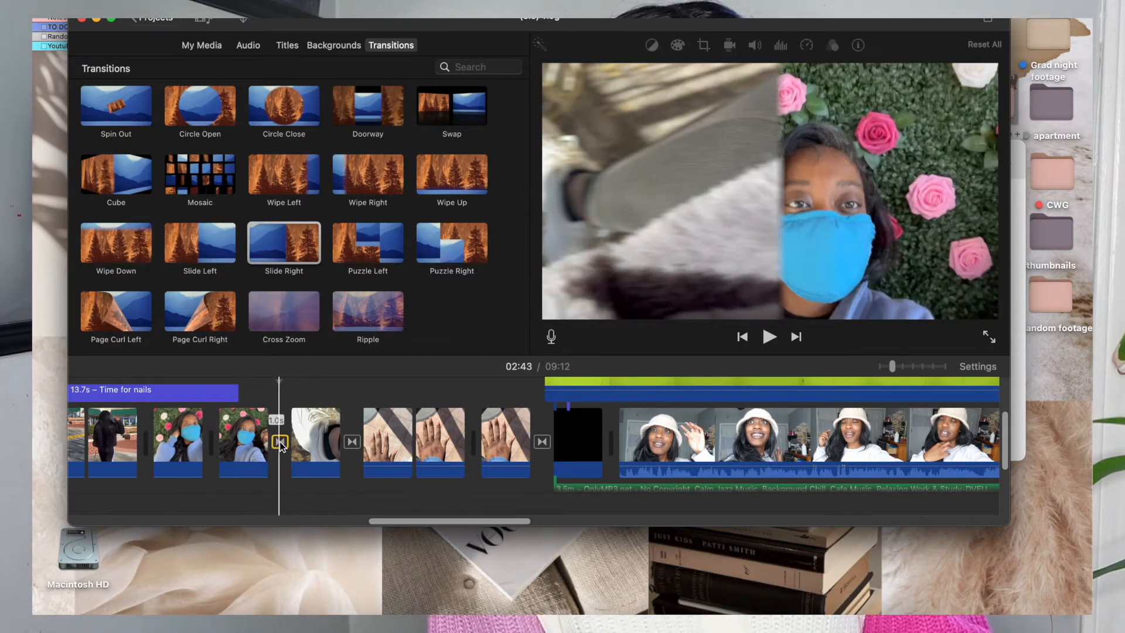
pyautogui.doubleClick(195, 177)
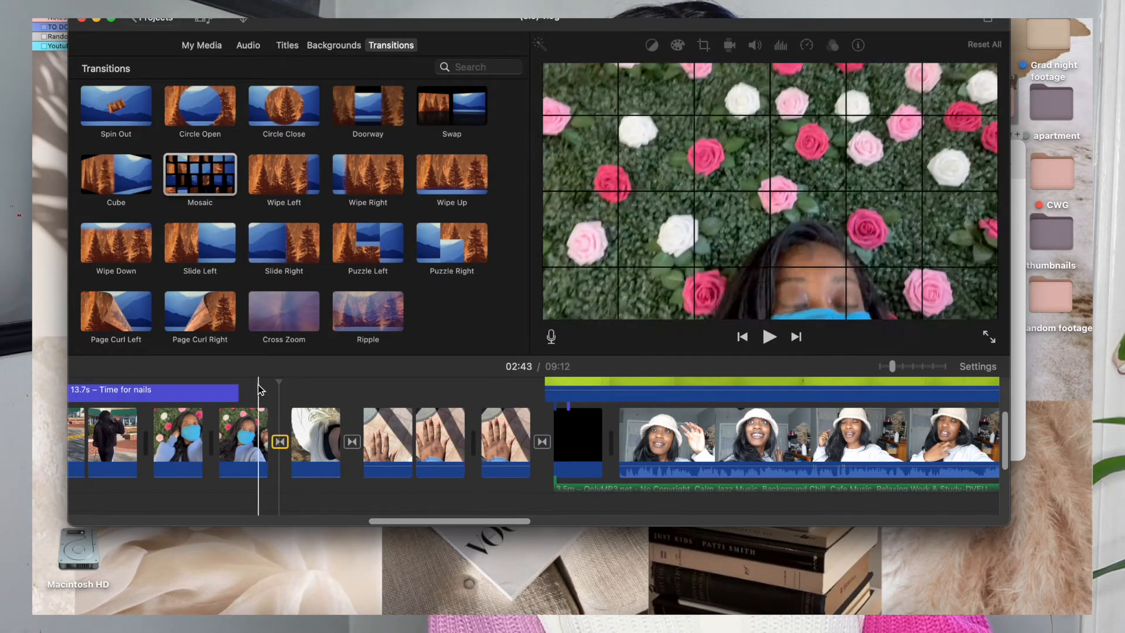
pyautogui.click(256, 384)
pyautogui.click(767, 337)
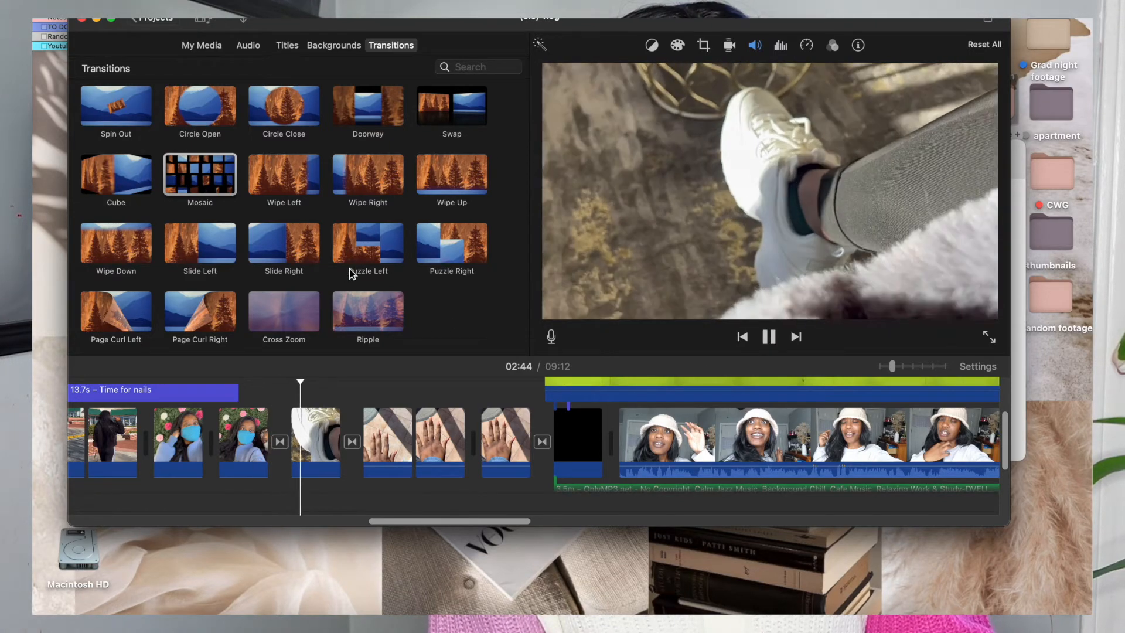
# Replace the transition between the blue-mask and white-sneaker clips with Wipe Up and play it back.
pyautogui.scroll(3, 419, 226)
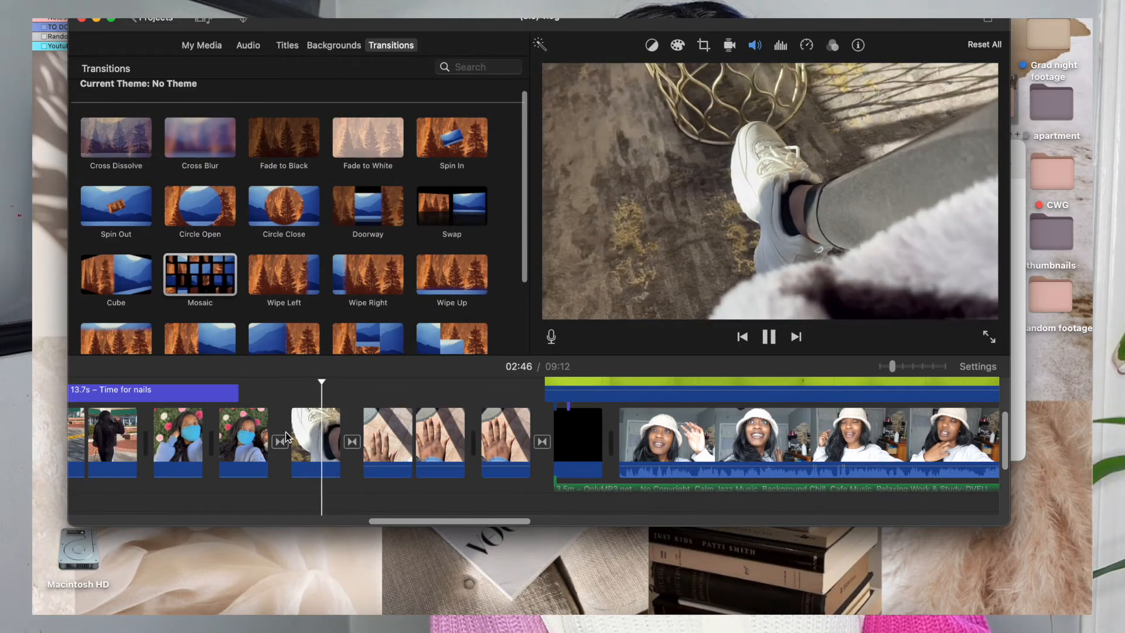
pyautogui.click(280, 441)
pyautogui.doubleClick(434, 276)
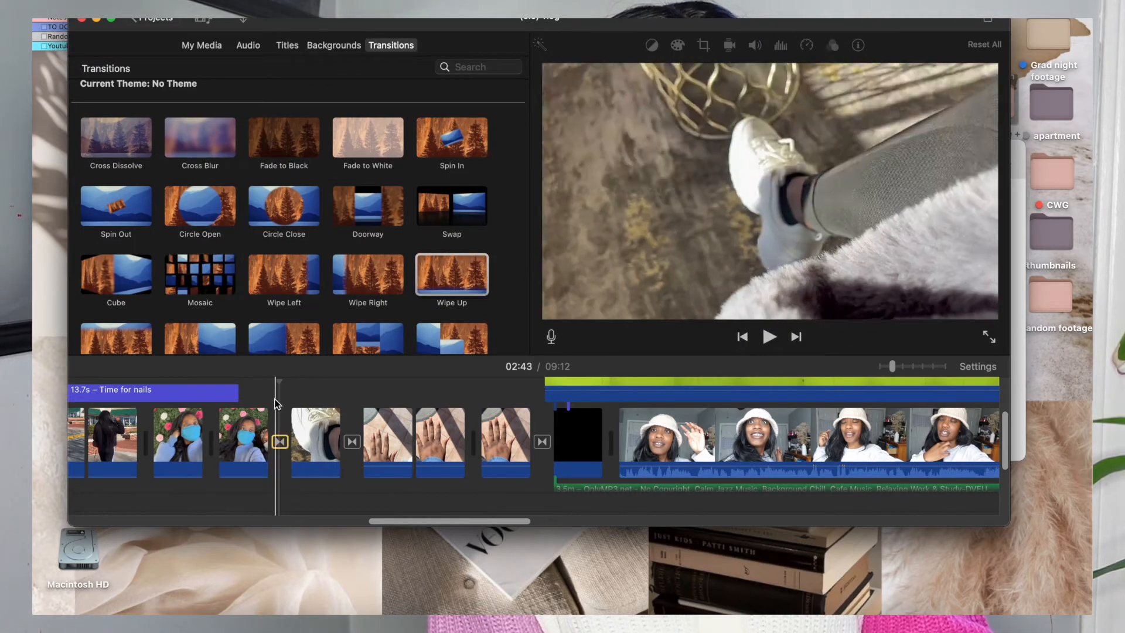
pyautogui.click(764, 341)
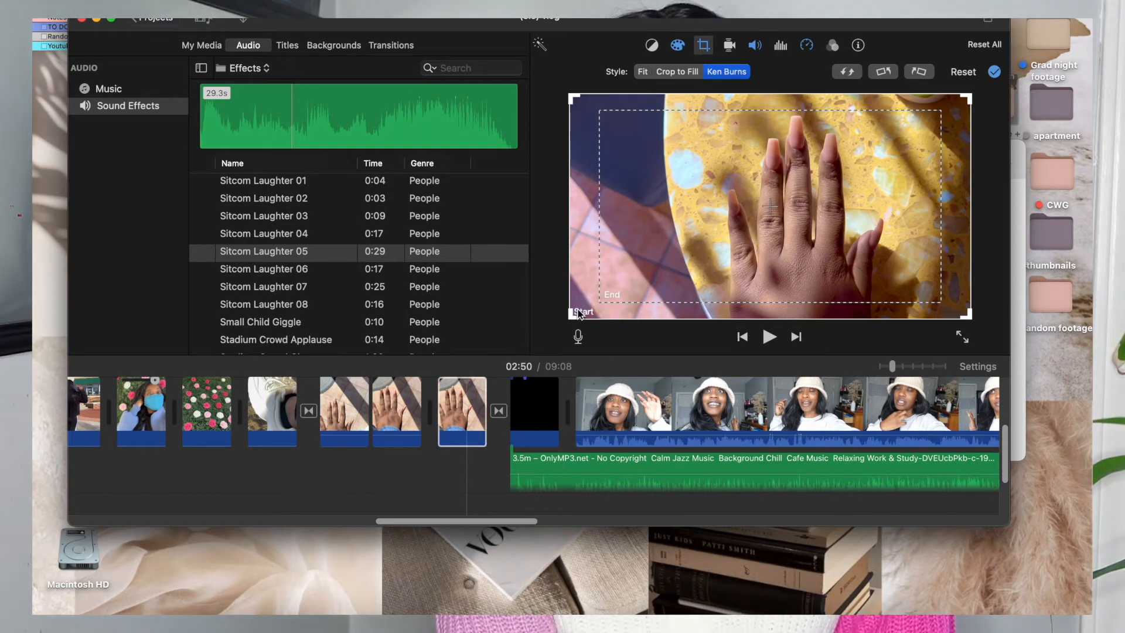
# Shrink the last hand clip's Ken Burns end frame, position it over the fingers, and preview the zoom.
pyautogui.moveTo(601, 300); pyautogui.dragTo(756, 209)
pyautogui.moveTo(867, 169); pyautogui.dragTo(832, 144)
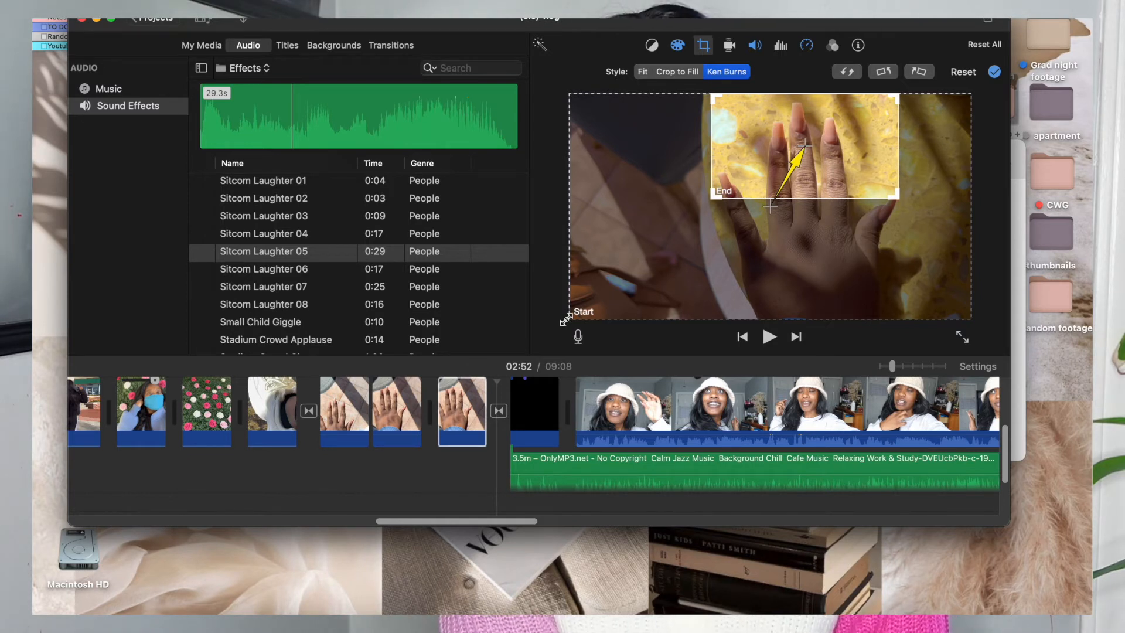
pyautogui.moveTo(815, 155); pyautogui.dragTo(817, 164)
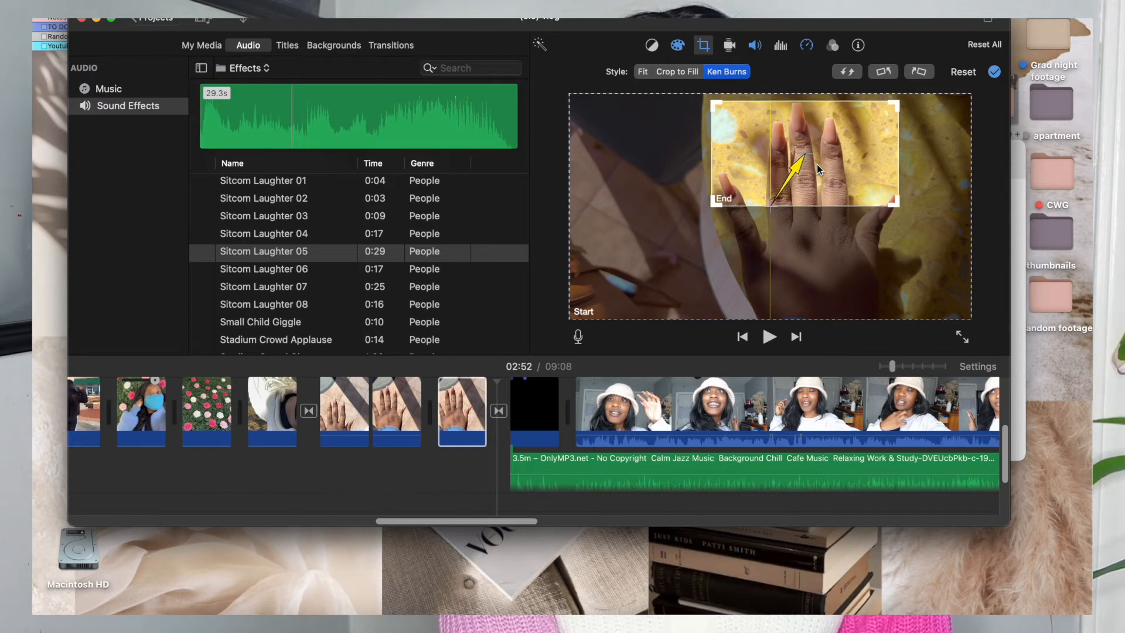
pyautogui.click(437, 470)
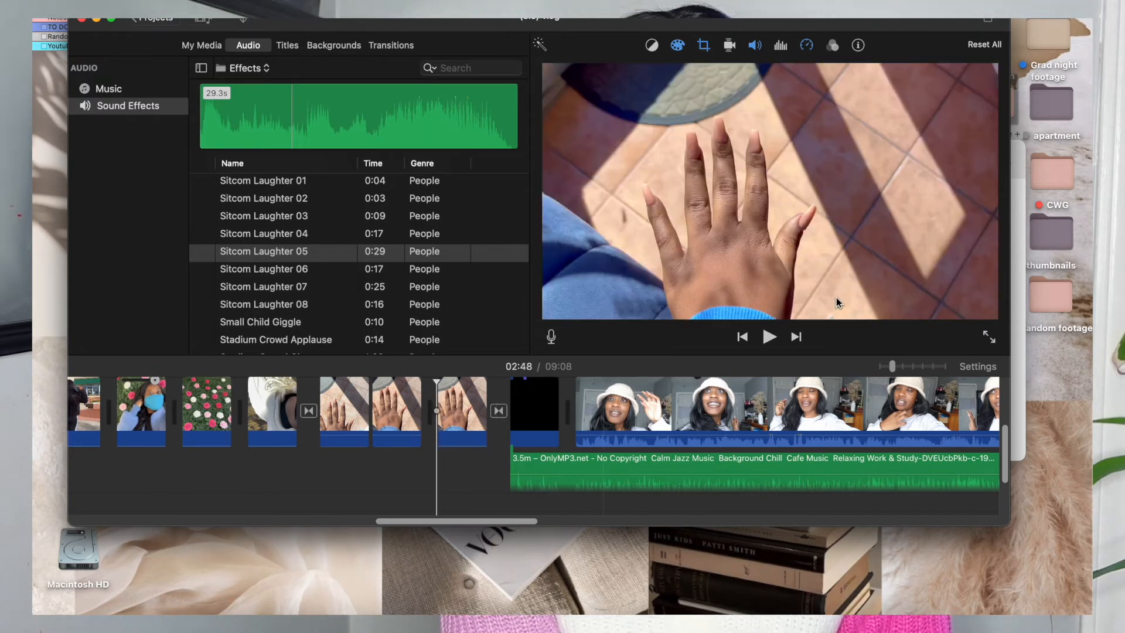
pyautogui.click(769, 337)
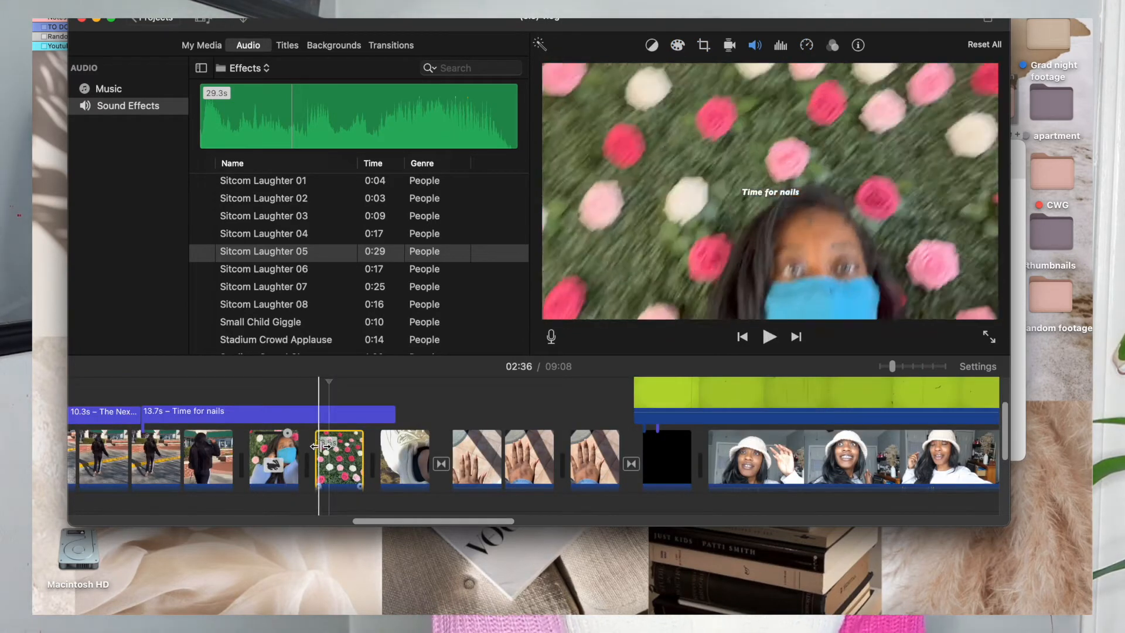
# Apply Ken Burns to the rose-wall clip with a small end frame above the masked face, and preview it.
pyautogui.scroll(-1, 336, 451)
pyautogui.click(338, 452)
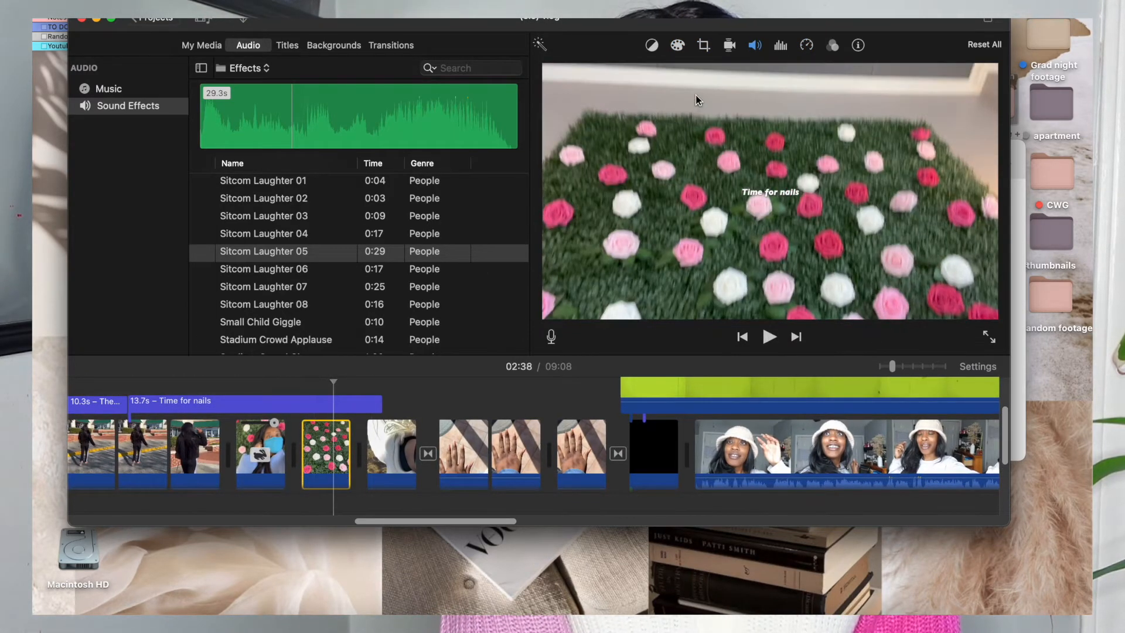
pyautogui.click(703, 46)
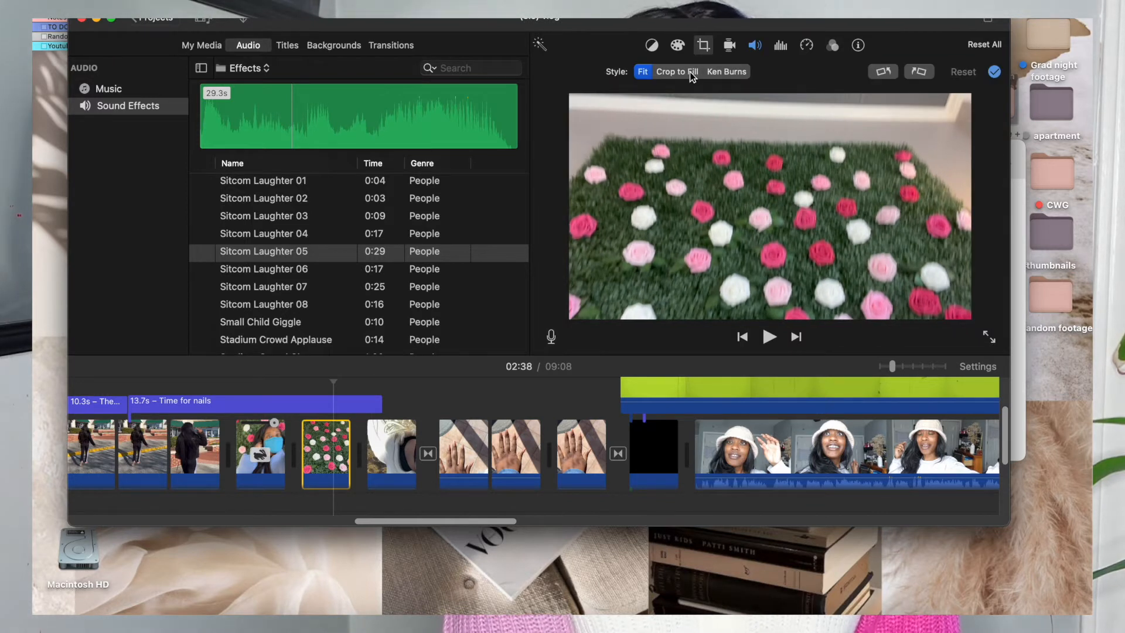
pyautogui.click(714, 74)
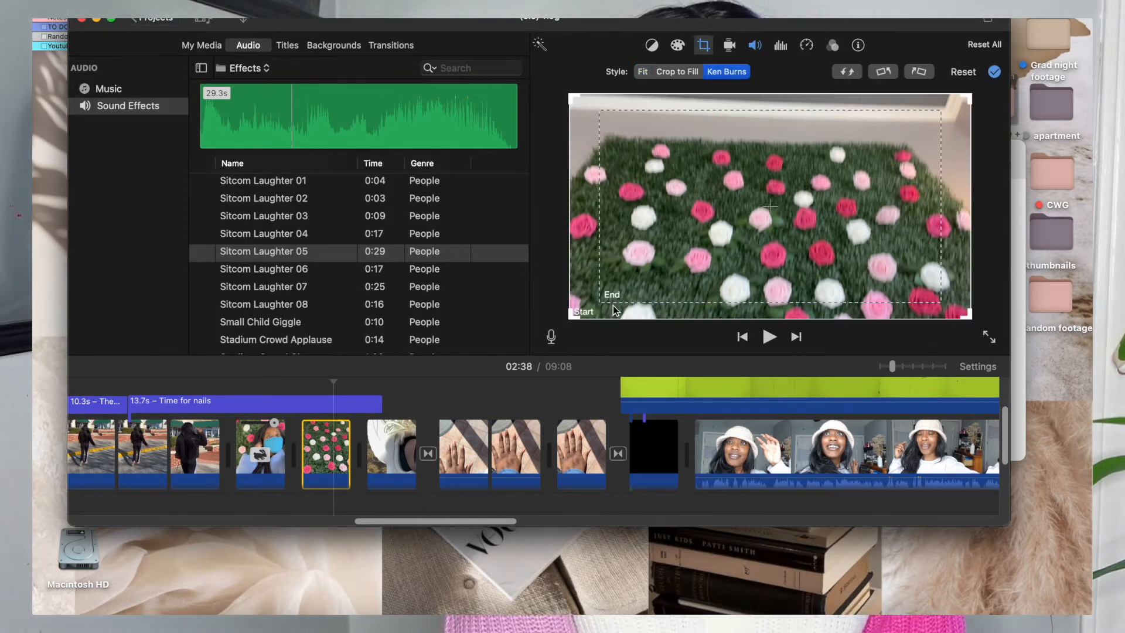
pyautogui.moveTo(601, 300); pyautogui.dragTo(778, 210)
pyautogui.moveTo(864, 164); pyautogui.dragTo(801, 148)
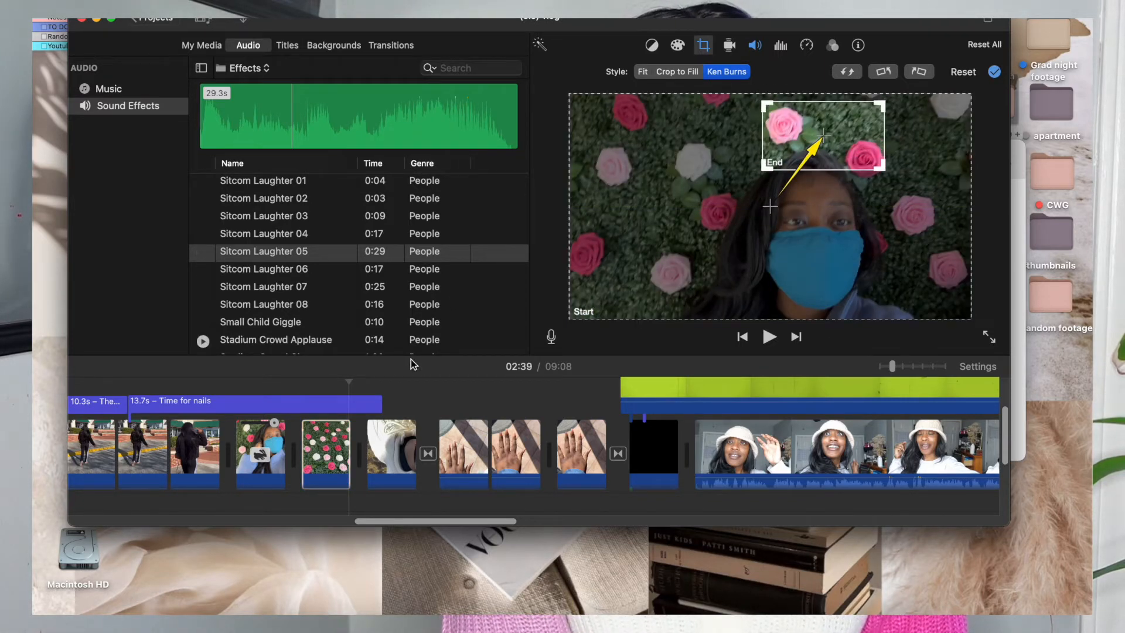
pyautogui.click(298, 409)
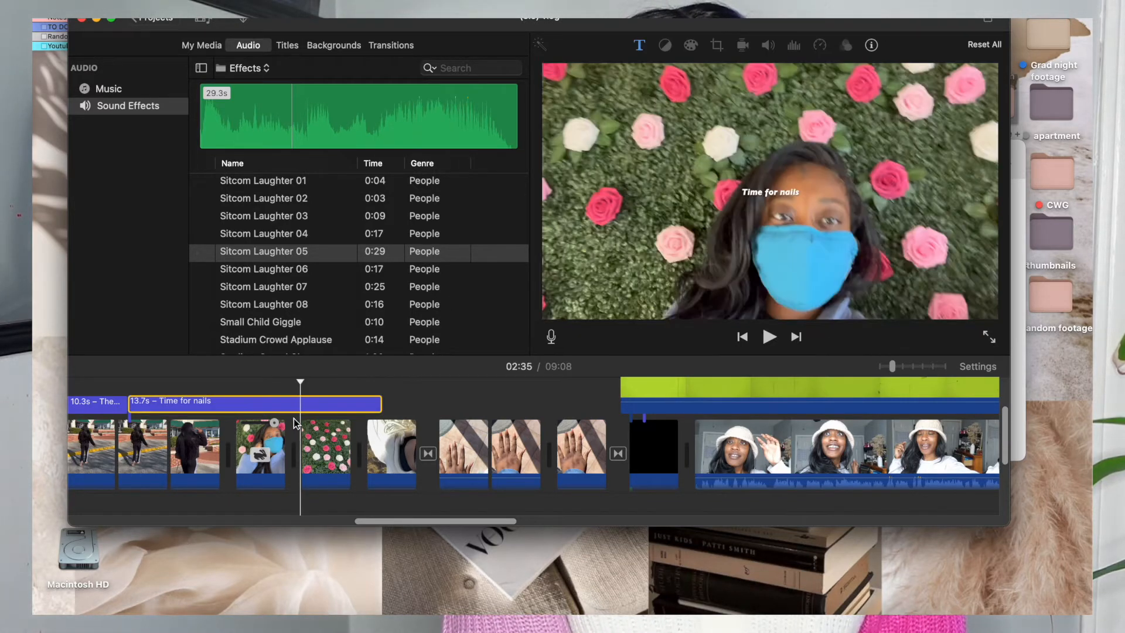
pyautogui.click(770, 339)
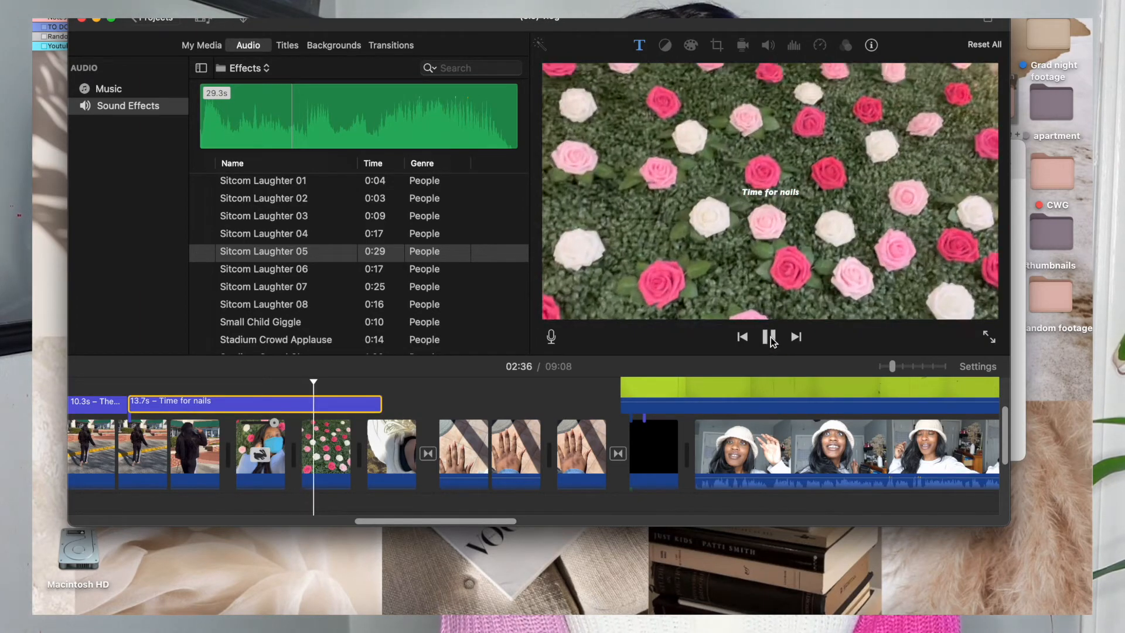
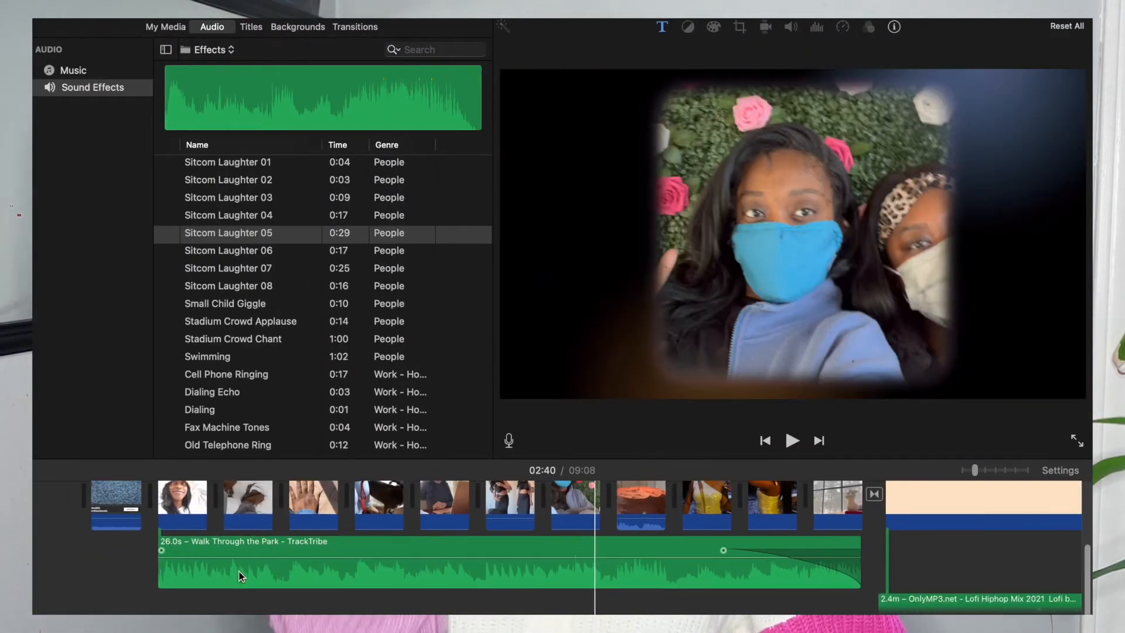
# Review the vlog timeline from the opening film-frame clips through the 8:00am, outfit and nail sections to the jazz music track.
pyautogui.scroll(-1, 241, 577)
pyautogui.scroll(5, 242, 577)
pyautogui.click(47, 505)
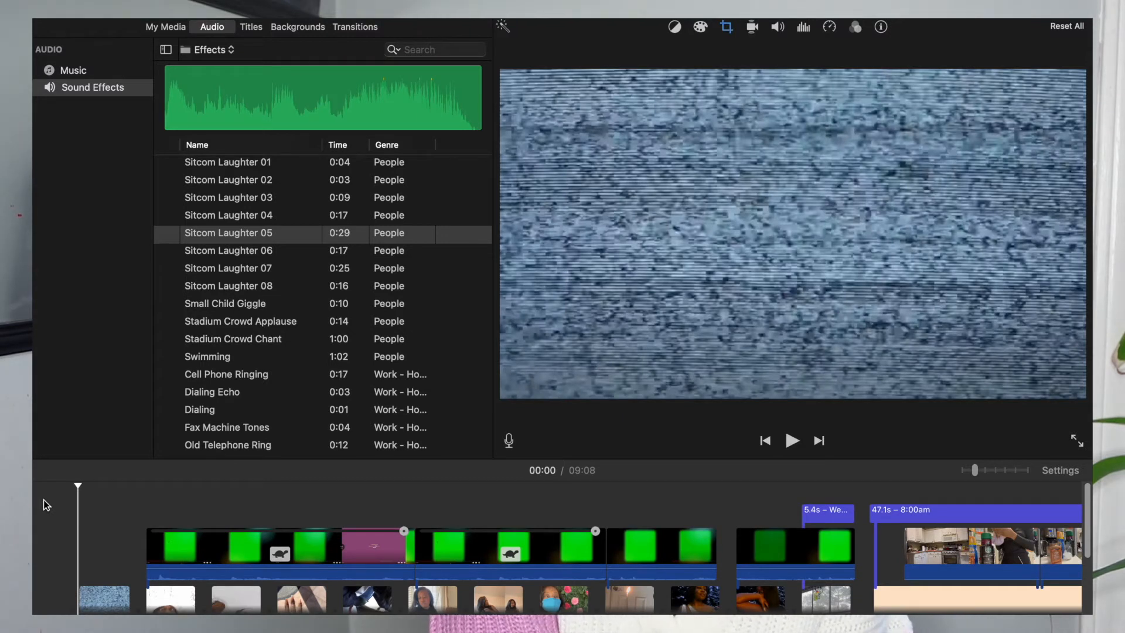
pyautogui.scroll(-2, 50, 505)
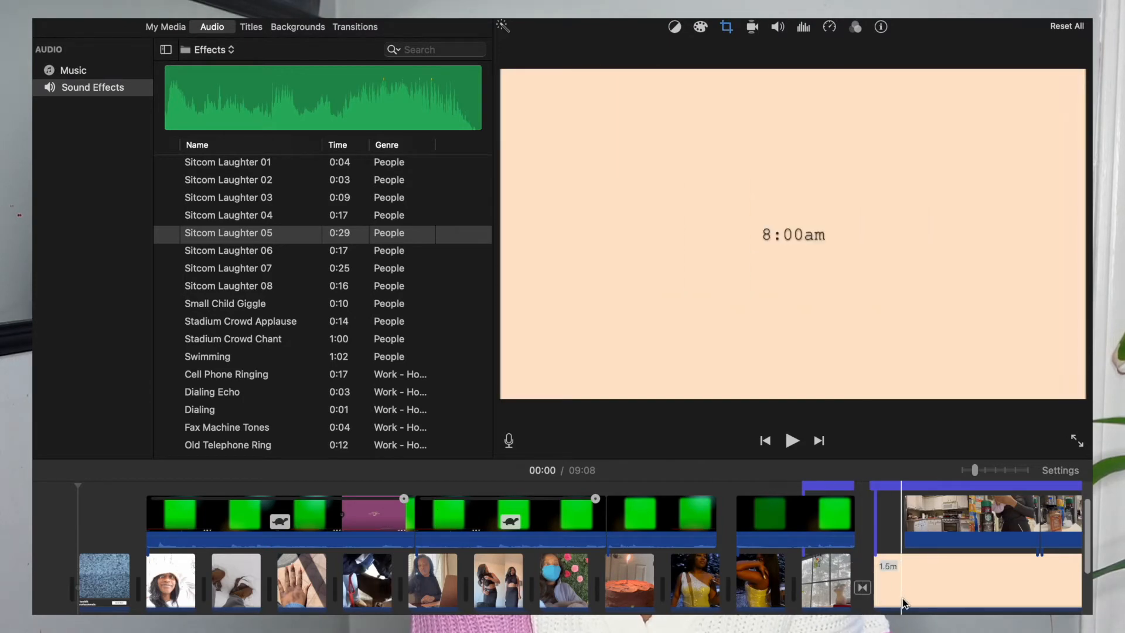
pyautogui.hscroll(5, 902, 603)
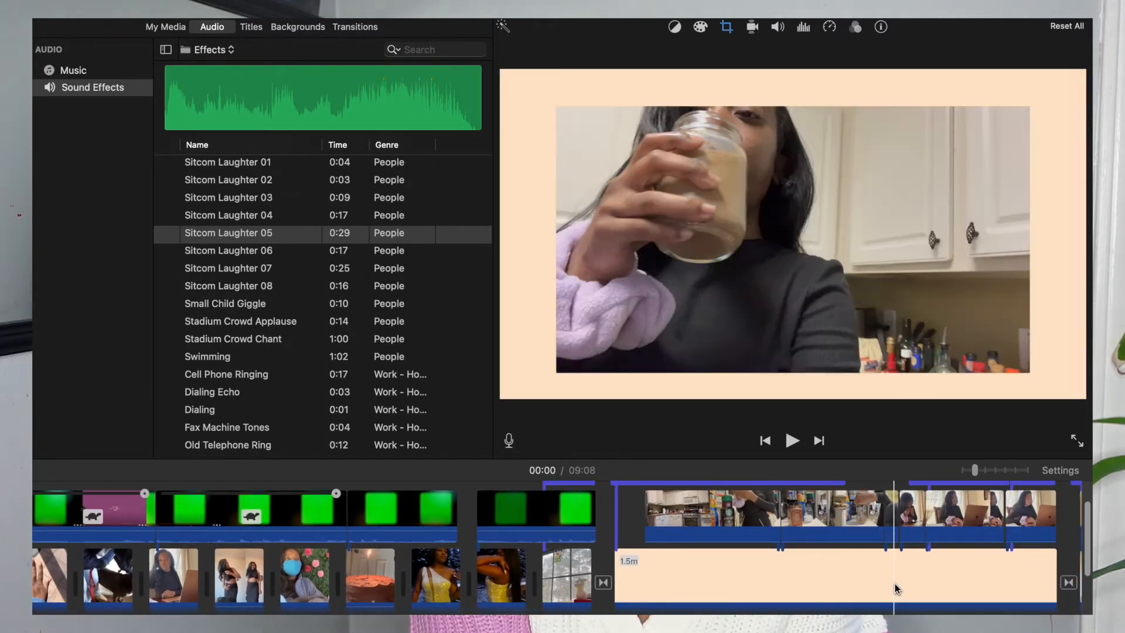
pyautogui.hscroll(5, 894, 584)
pyautogui.scroll(-2, 895, 584)
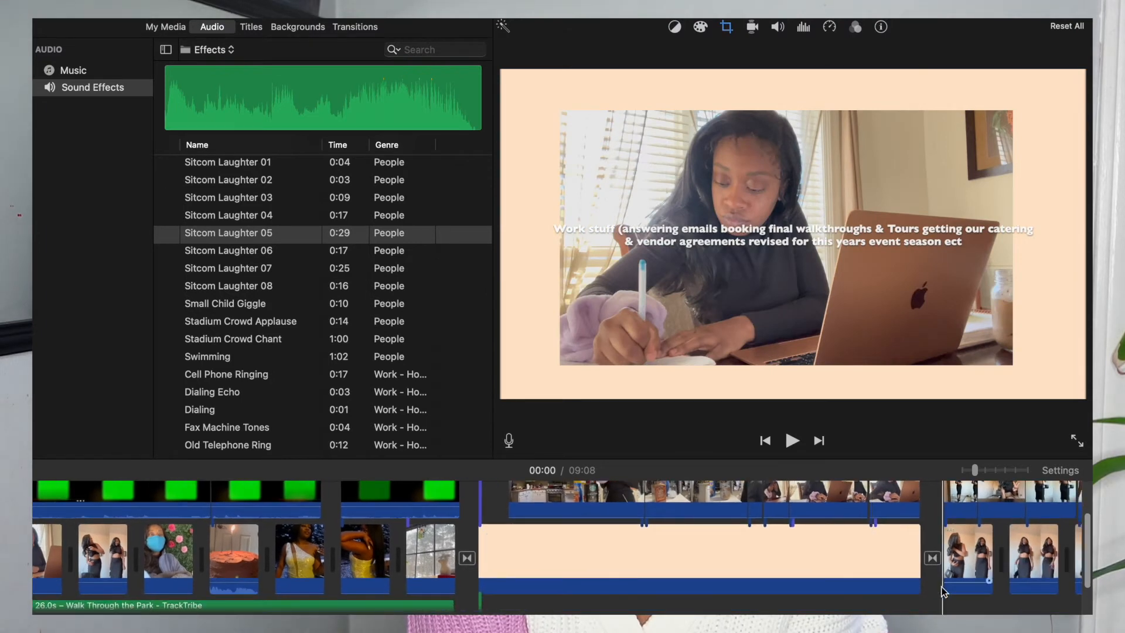
pyautogui.hscroll(5, 943, 589)
pyautogui.scroll(1, 879, 574)
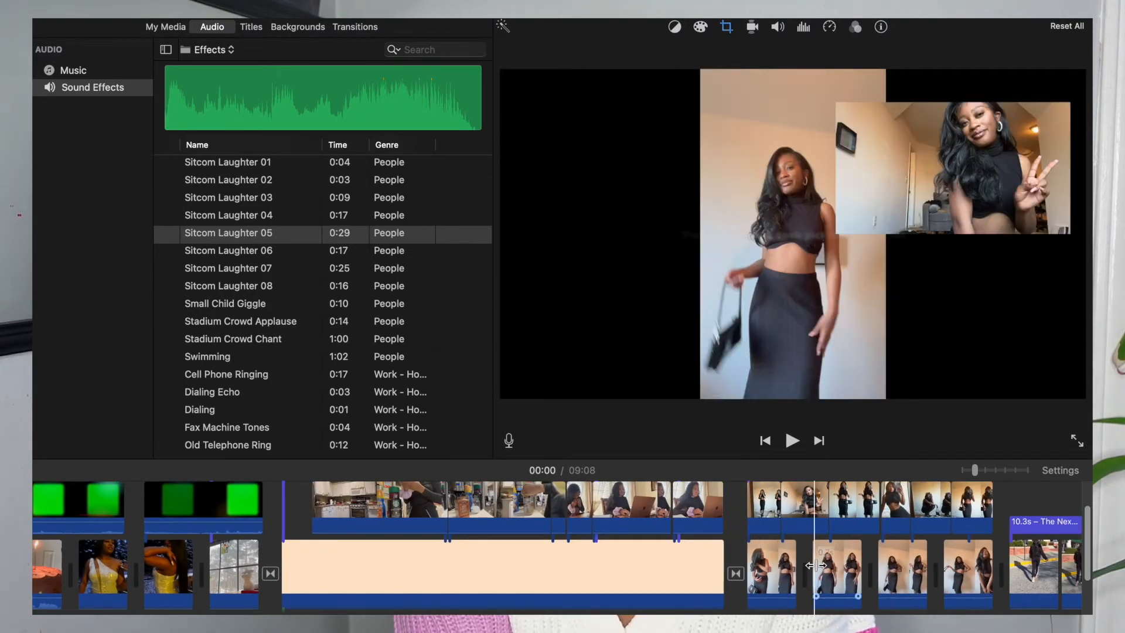
pyautogui.hscroll(4, 905, 571)
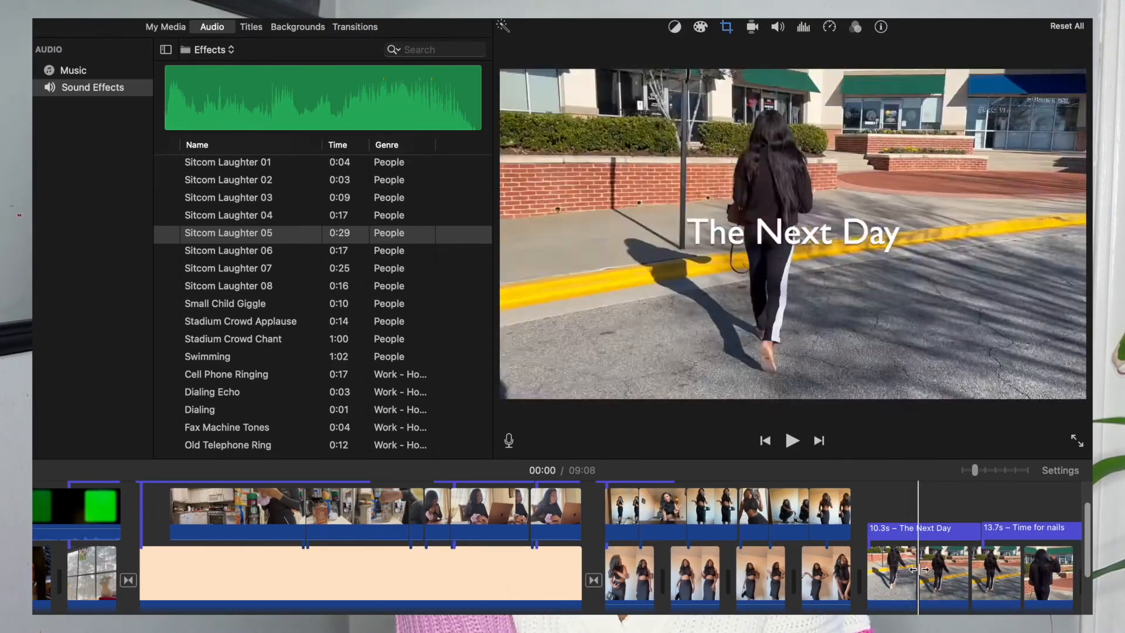
pyautogui.hscroll(4, 962, 570)
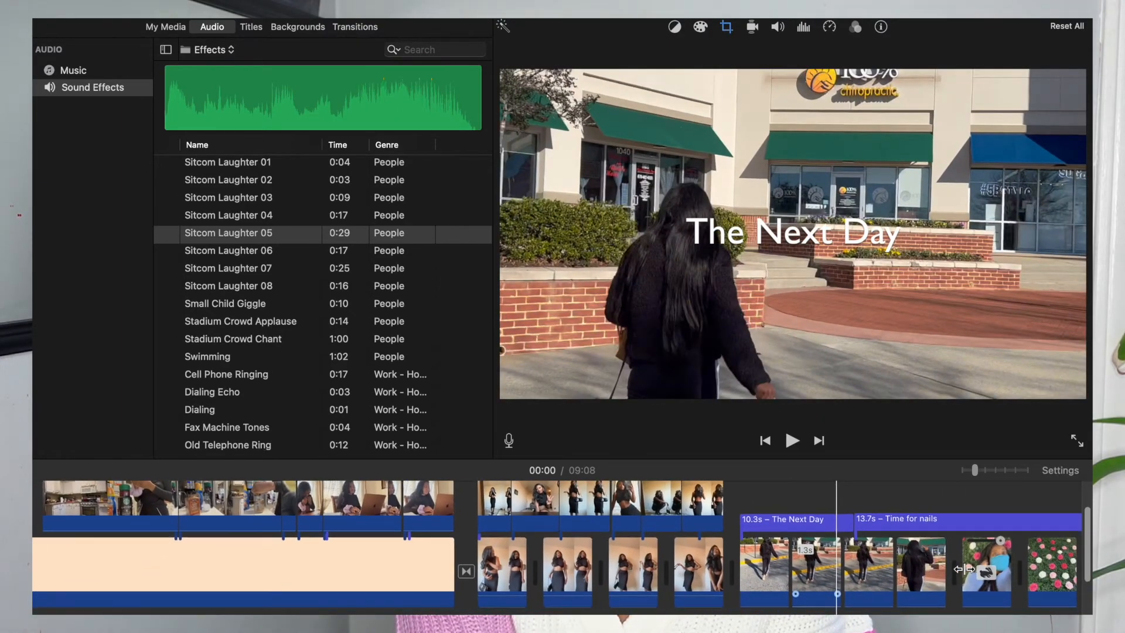
pyautogui.hscroll(3, 927, 568)
pyautogui.hscroll(3, 926, 568)
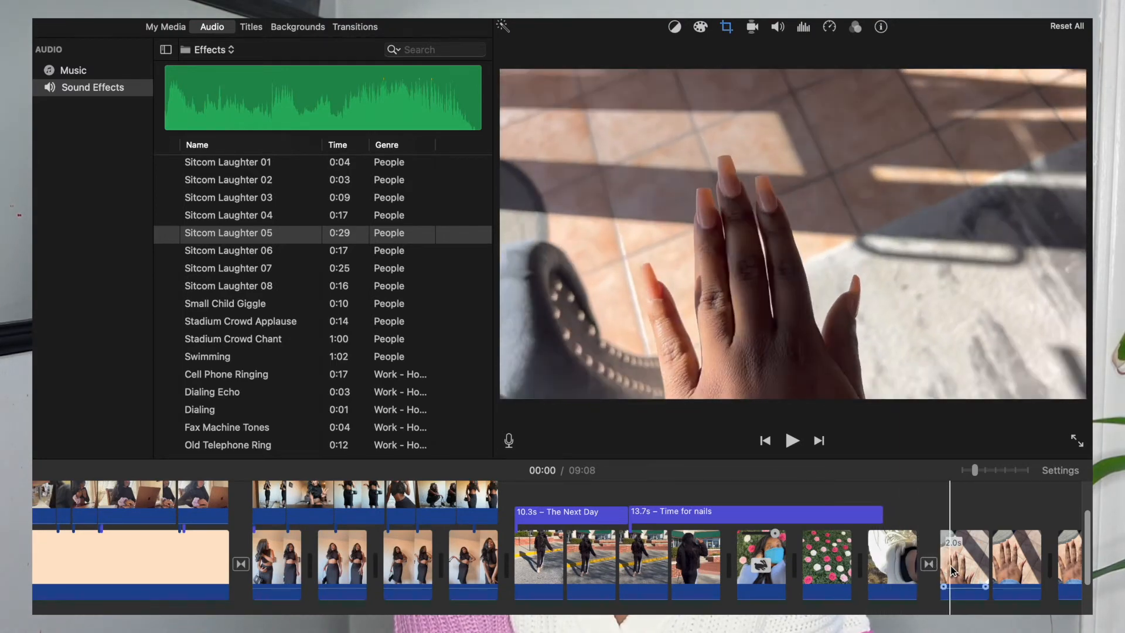
pyautogui.hscroll(5, 952, 571)
pyautogui.hscroll(3, 785, 584)
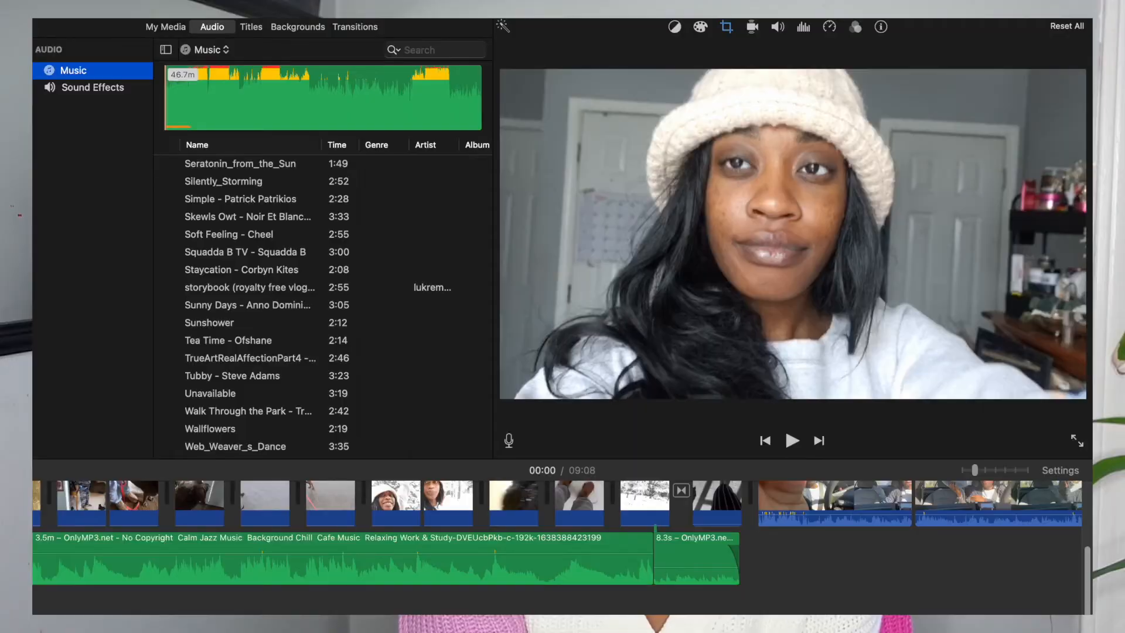
# Show the vlog's project media, shrink the iMovie window so the desktop folders are reachable, and return to the timeline's start.
pyautogui.click(165, 27)
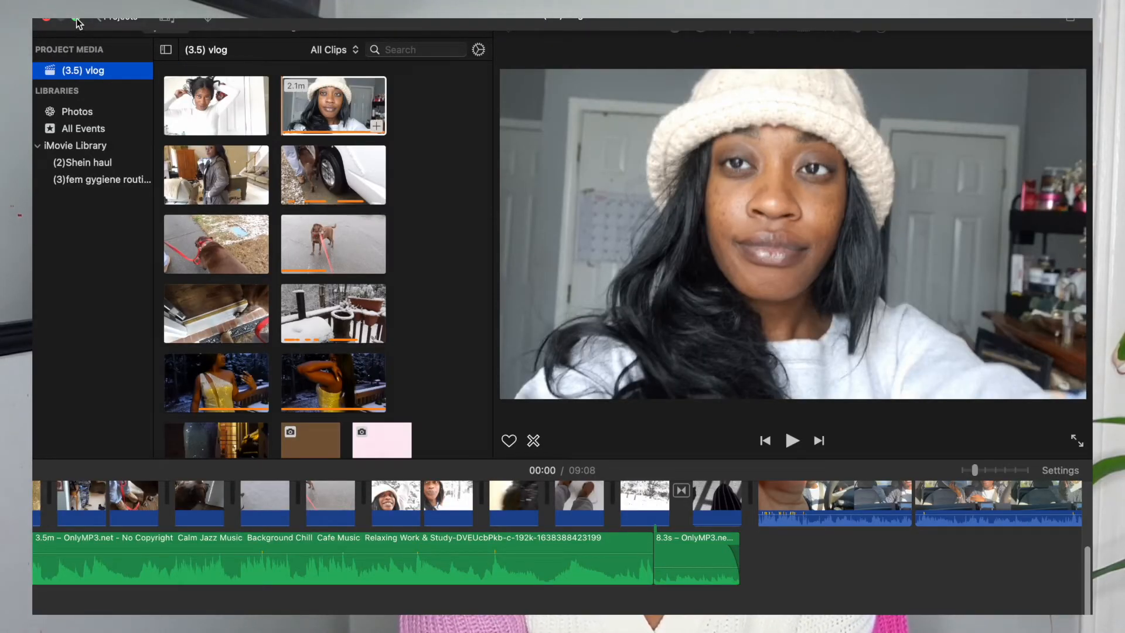
pyautogui.click(76, 19)
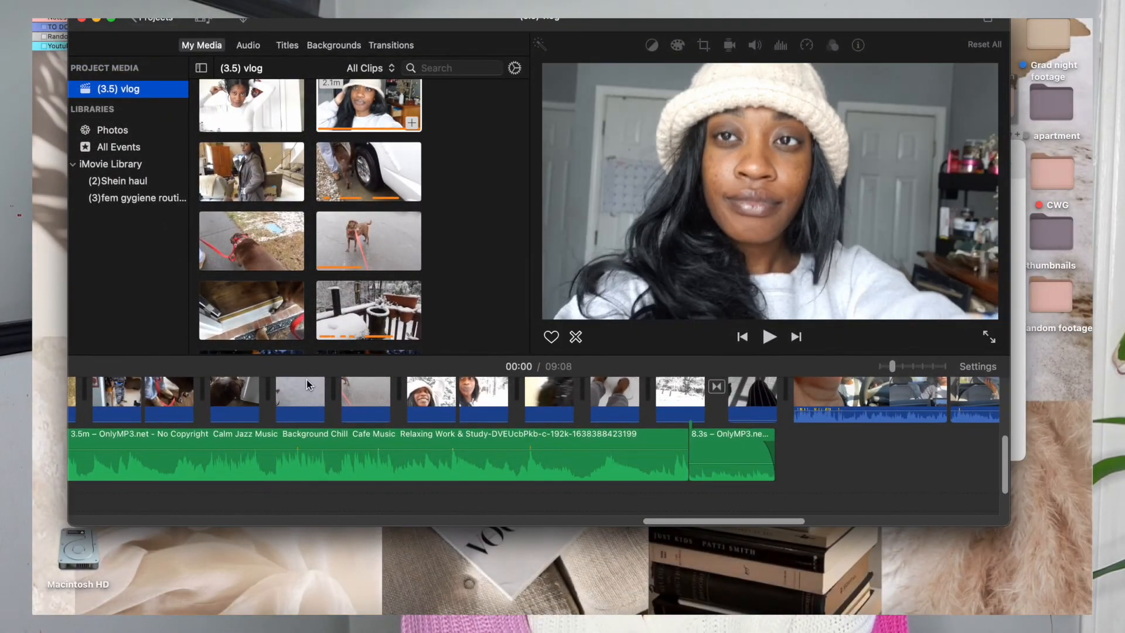
pyautogui.hscroll(-15, 299, 435)
pyautogui.scroll(3, 307, 433)
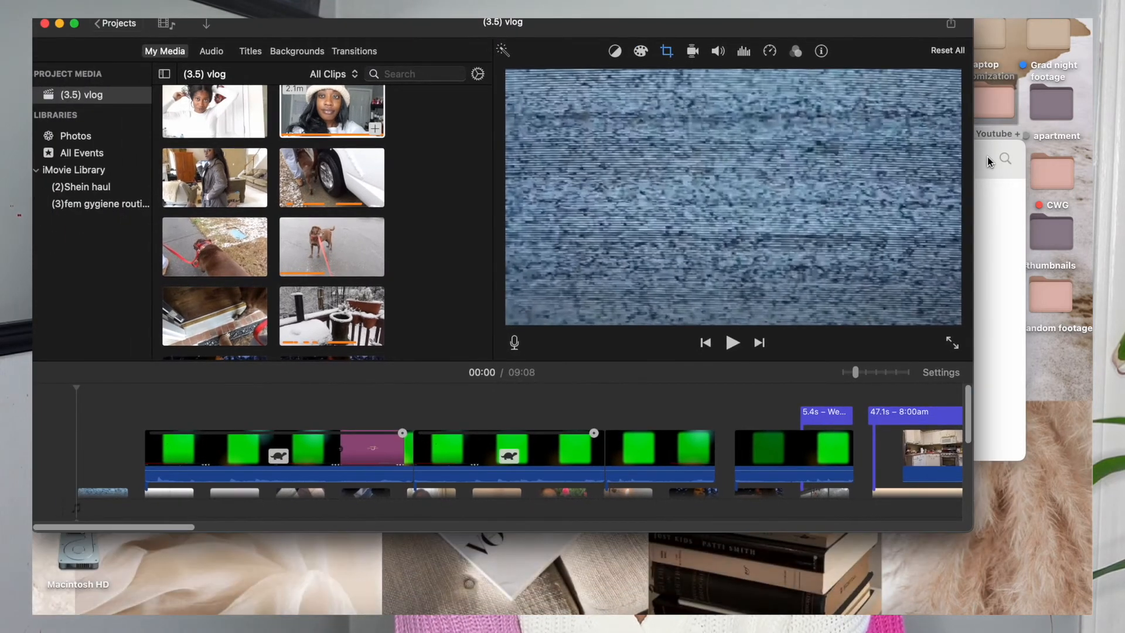
# Bring the Youtube + folder forward and look through its files for end-screen images and recordings.
pyautogui.click(987, 161)
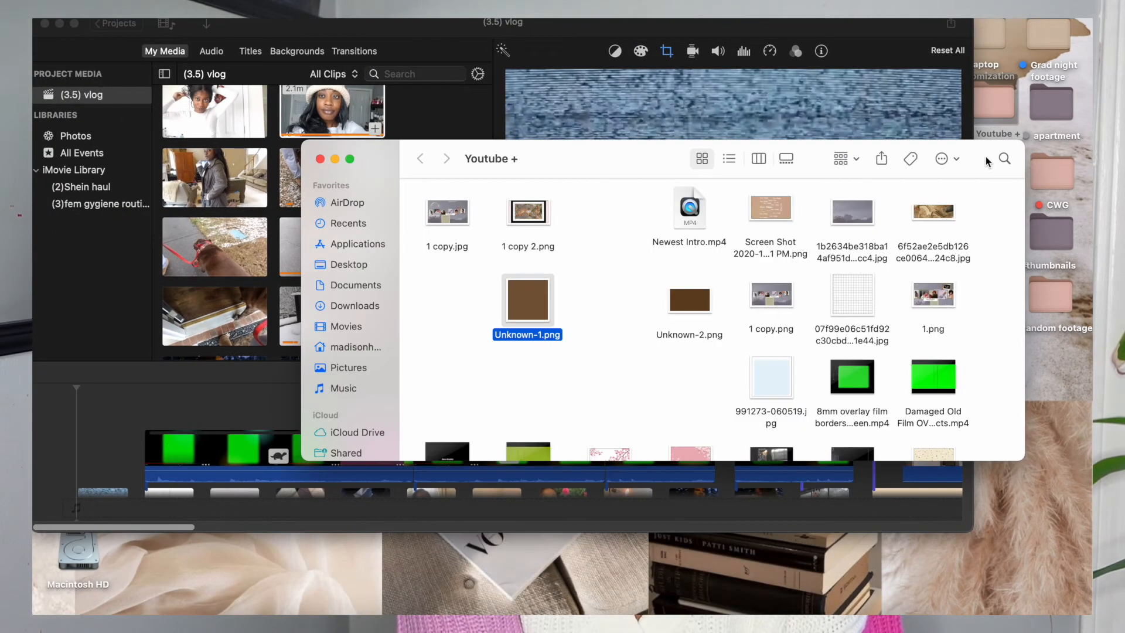
pyautogui.click(771, 296)
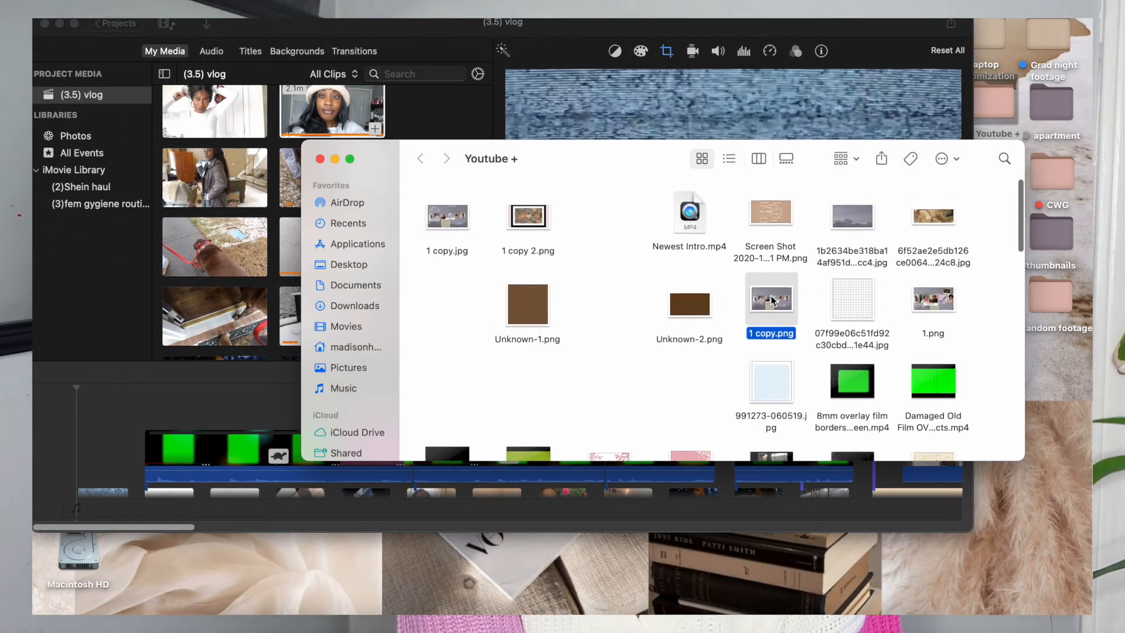
pyautogui.scroll(-5, 689, 353)
pyautogui.scroll(-10, 689, 353)
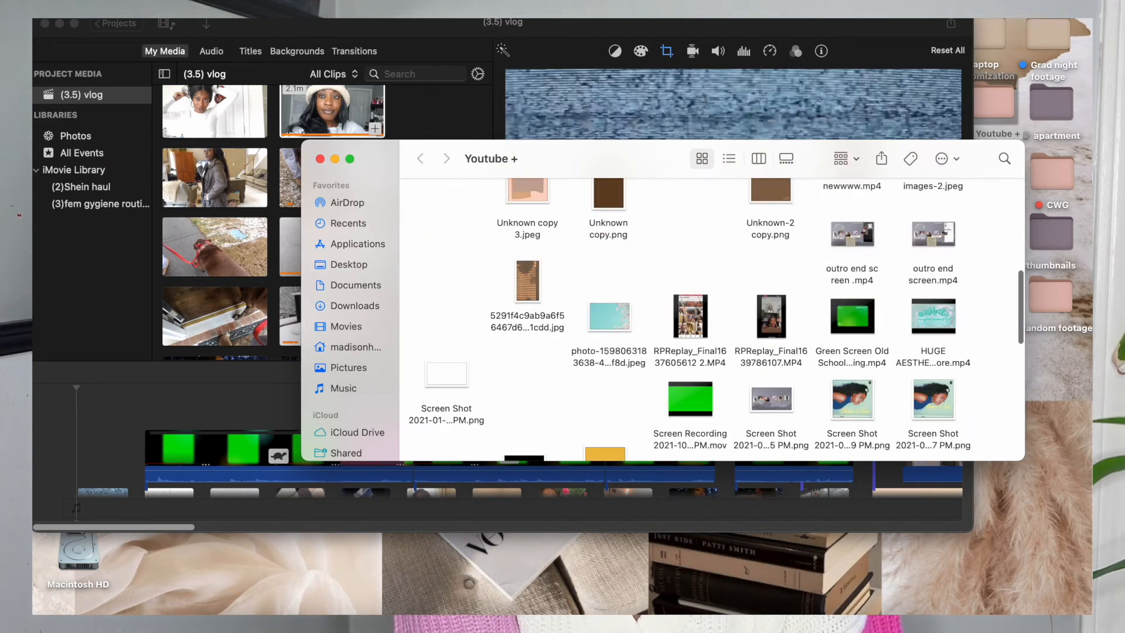
pyautogui.moveTo(1051, 231); pyautogui.dragTo(1048, 17)
pyautogui.moveTo(1060, 67); pyautogui.dragTo(1052, 98)
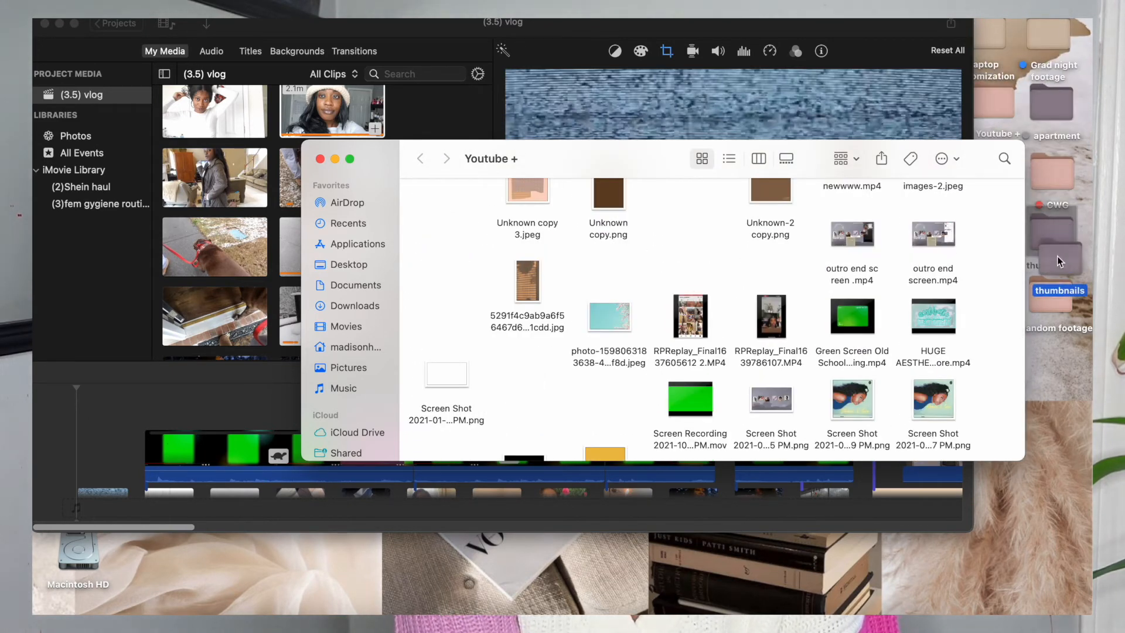
pyautogui.moveTo(1045, 249); pyautogui.dragTo(1045, 248)
pyautogui.scroll(-1, 821, 329)
# Append the cloud-background photo collage image from the Youtube + folder to the end of the vlog timeline.
pyautogui.click(761, 472)
pyautogui.hscroll(20, 761, 473)
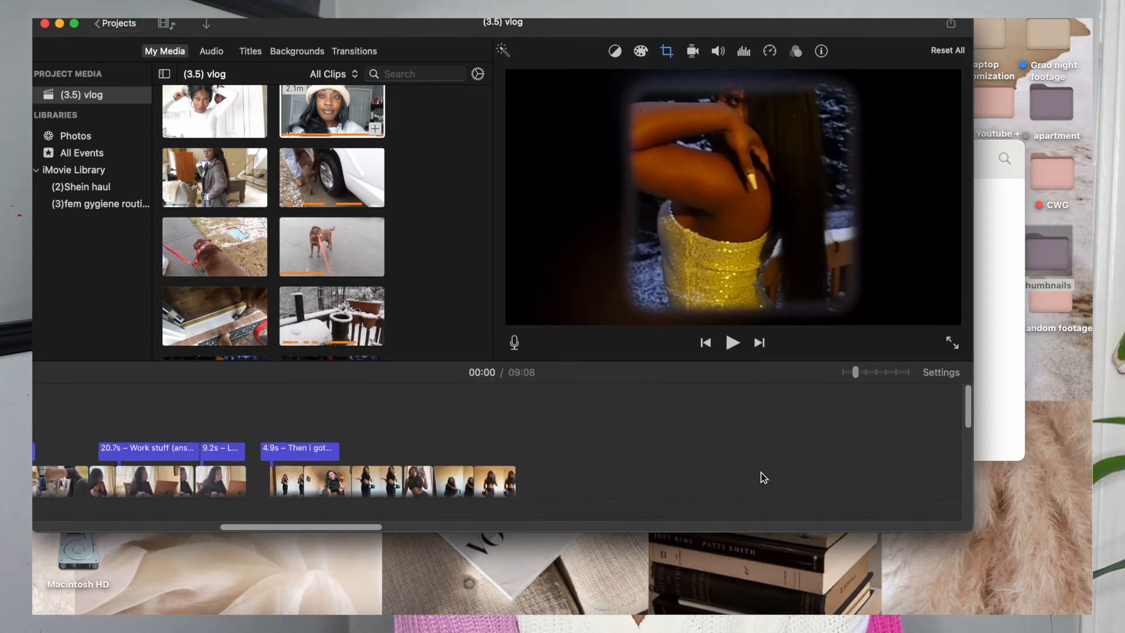
pyautogui.hscroll(20, 761, 476)
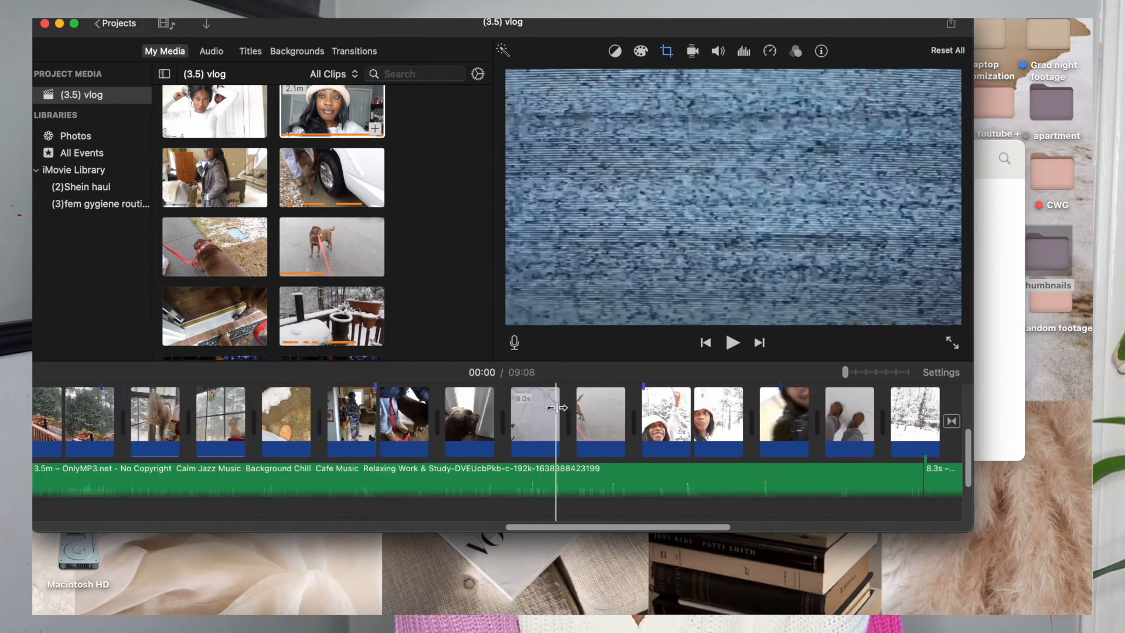
pyautogui.hscroll(15, 571, 432)
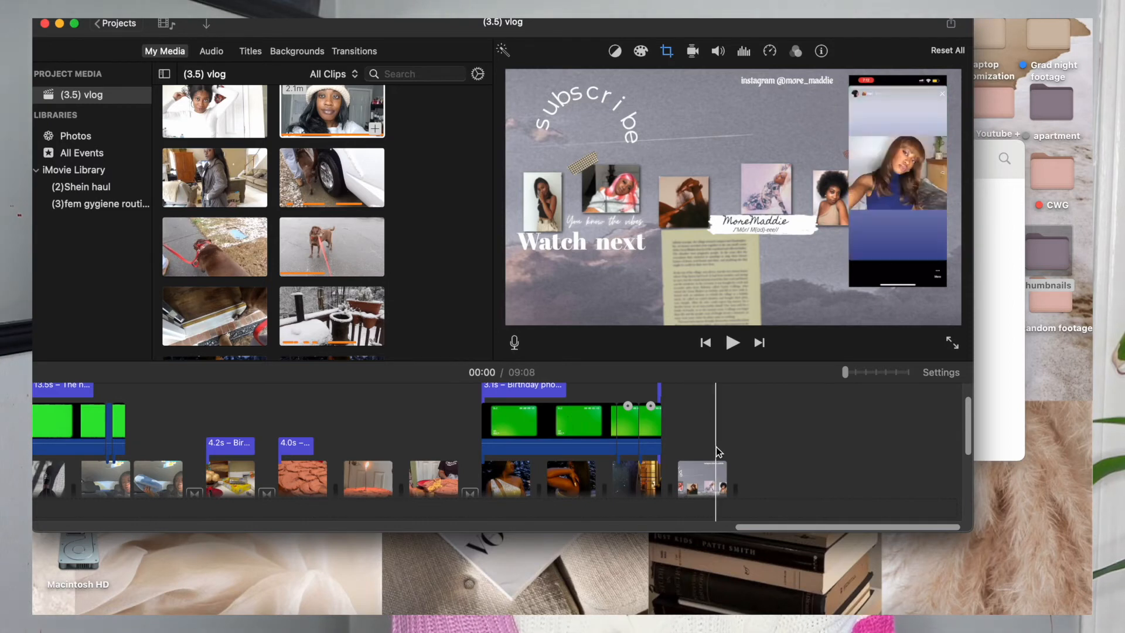
pyautogui.click(999, 410)
pyautogui.moveTo(769, 396); pyautogui.dragTo(816, 476)
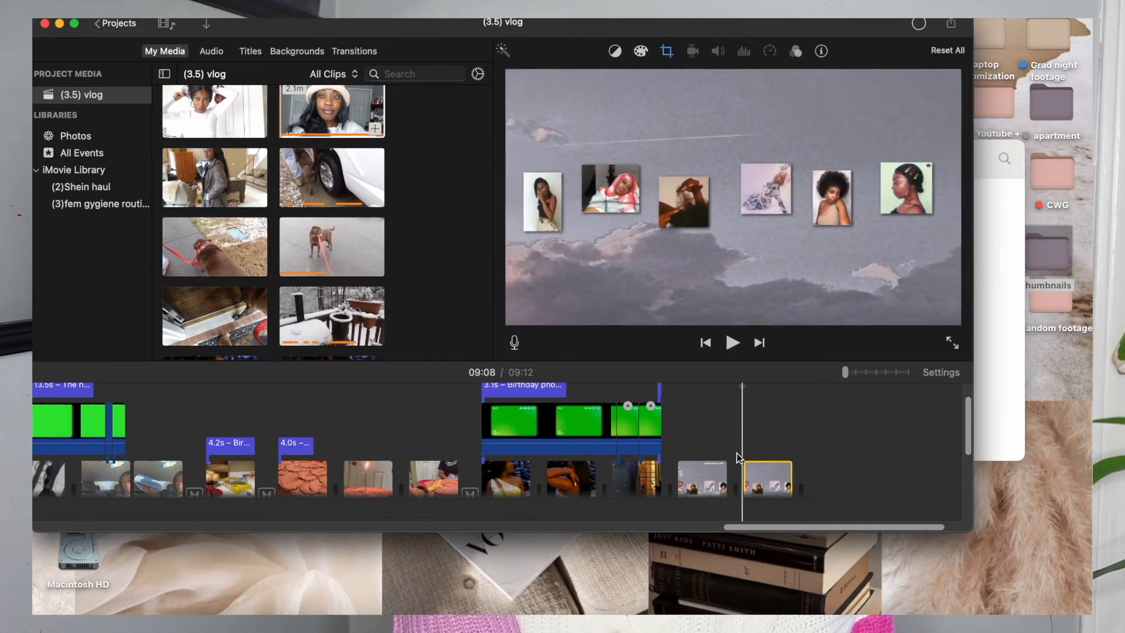
# Change the collage image's cropping style from Ken Burns to Fit.
pyautogui.click(759, 469)
pyautogui.click(668, 52)
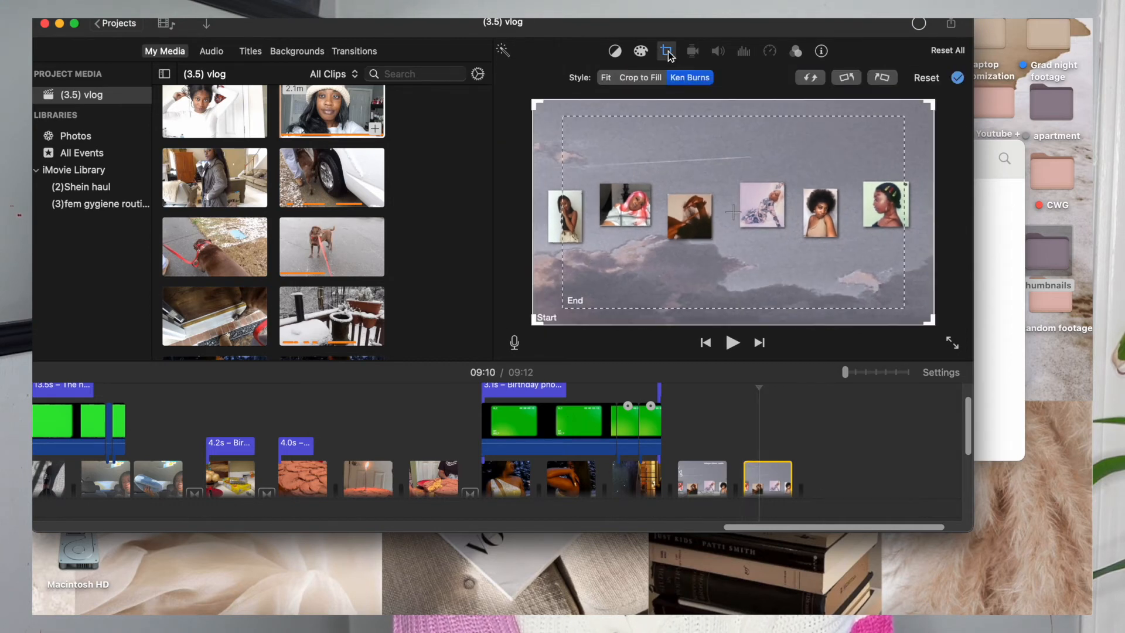
pyautogui.click(607, 78)
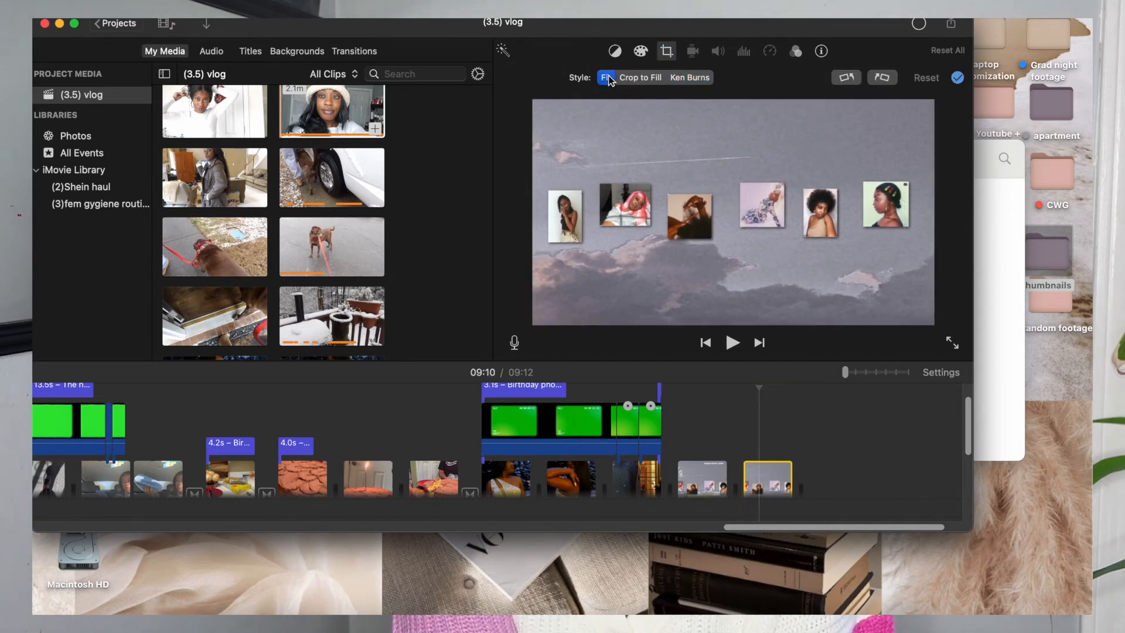
# Place the Instagram profile screen recording from the Youtube + folder as an overlay above the collage image.
pyautogui.click(765, 443)
pyautogui.click(998, 304)
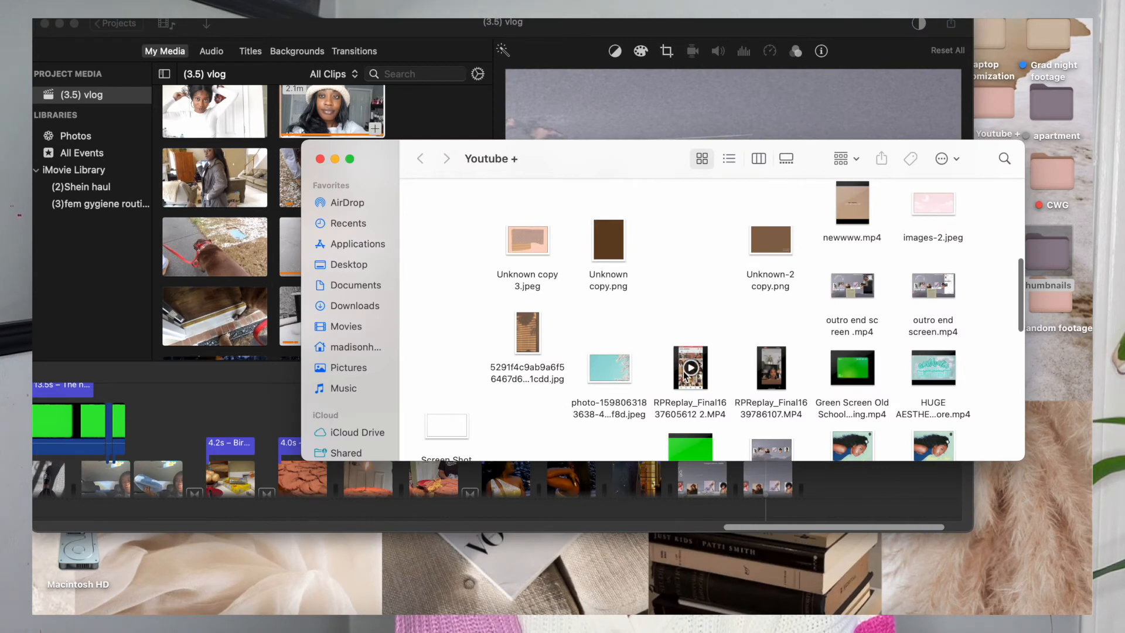
pyautogui.moveTo(685, 375); pyautogui.dragTo(781, 411)
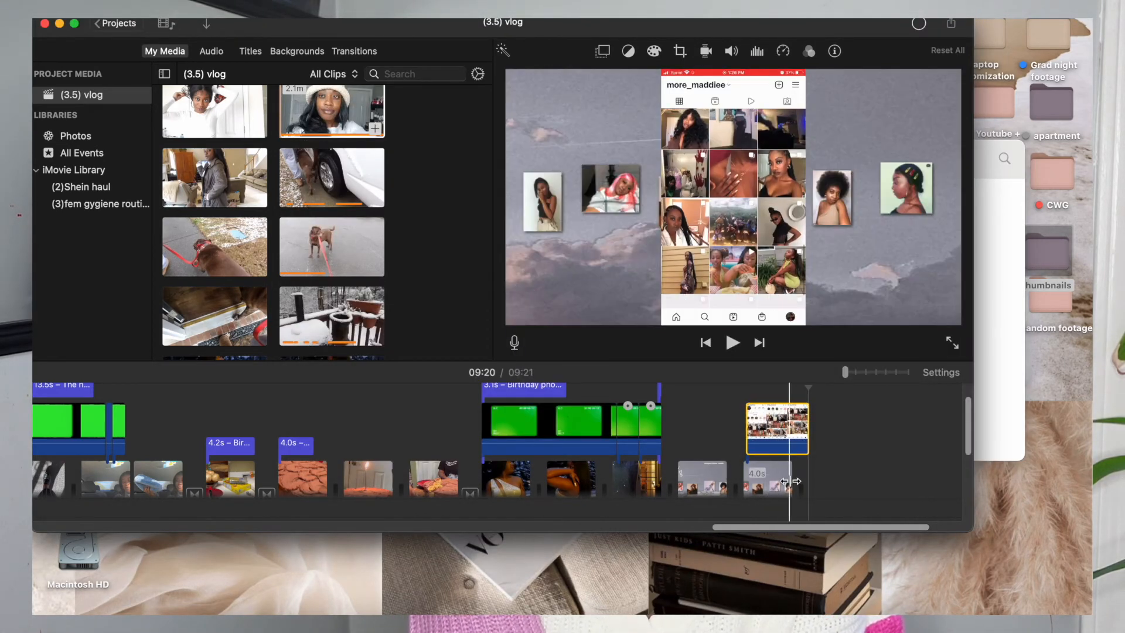
# Align the Instagram recording with the collage image's start and extend the image to match the recording's length.
pyautogui.moveTo(791, 479); pyautogui.dragTo(787, 479)
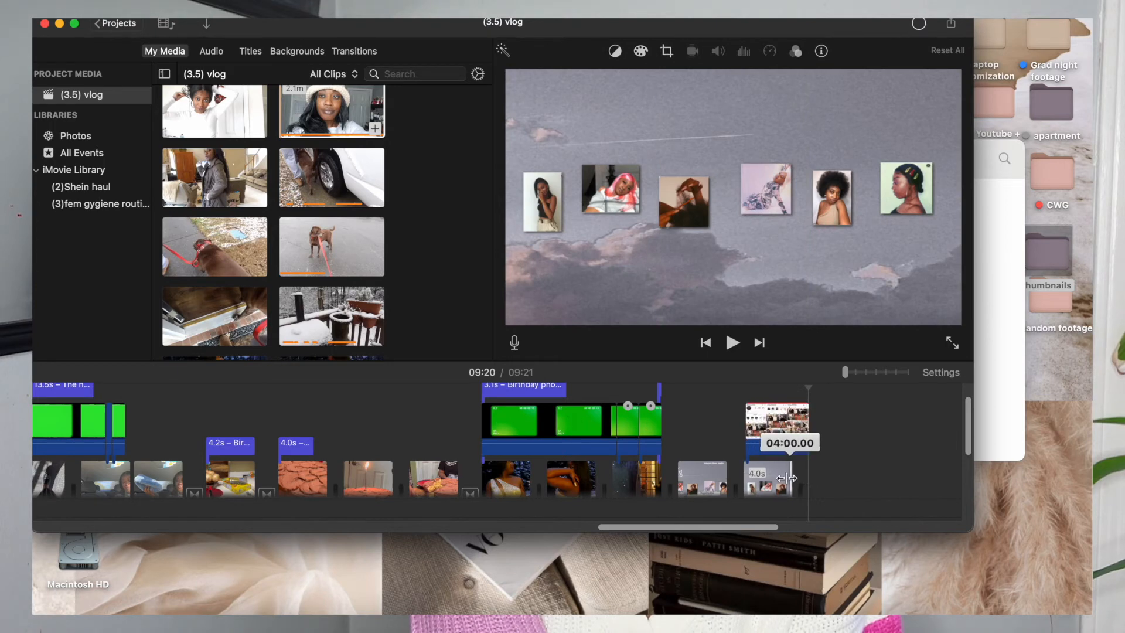
pyautogui.moveTo(779, 430); pyautogui.dragTo(776, 430)
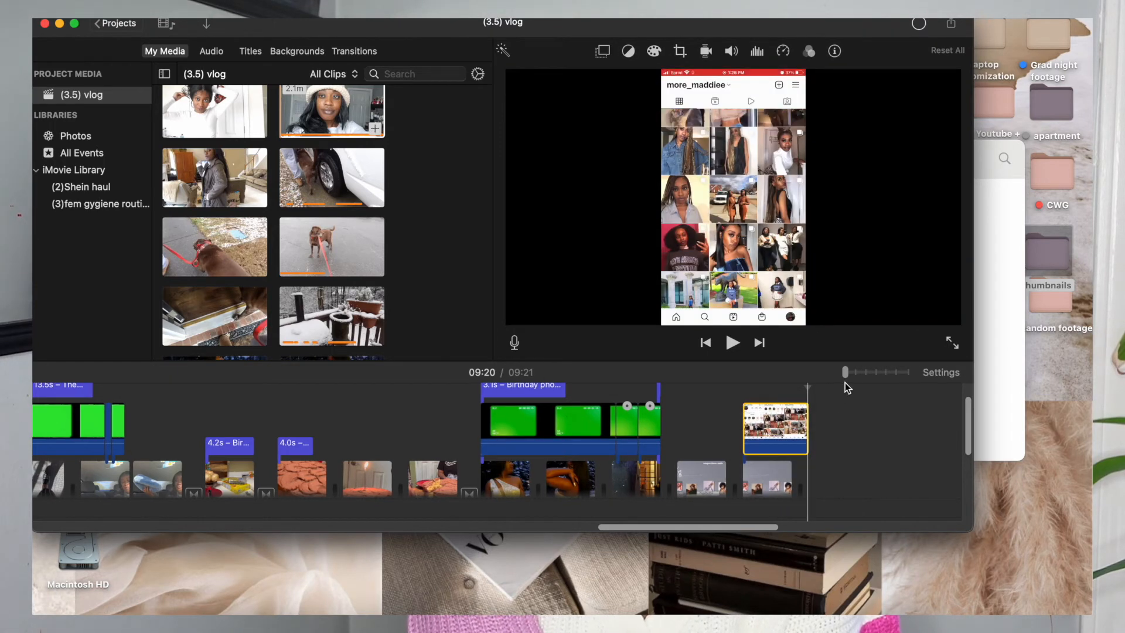
pyautogui.moveTo(857, 372); pyautogui.dragTo(876, 373)
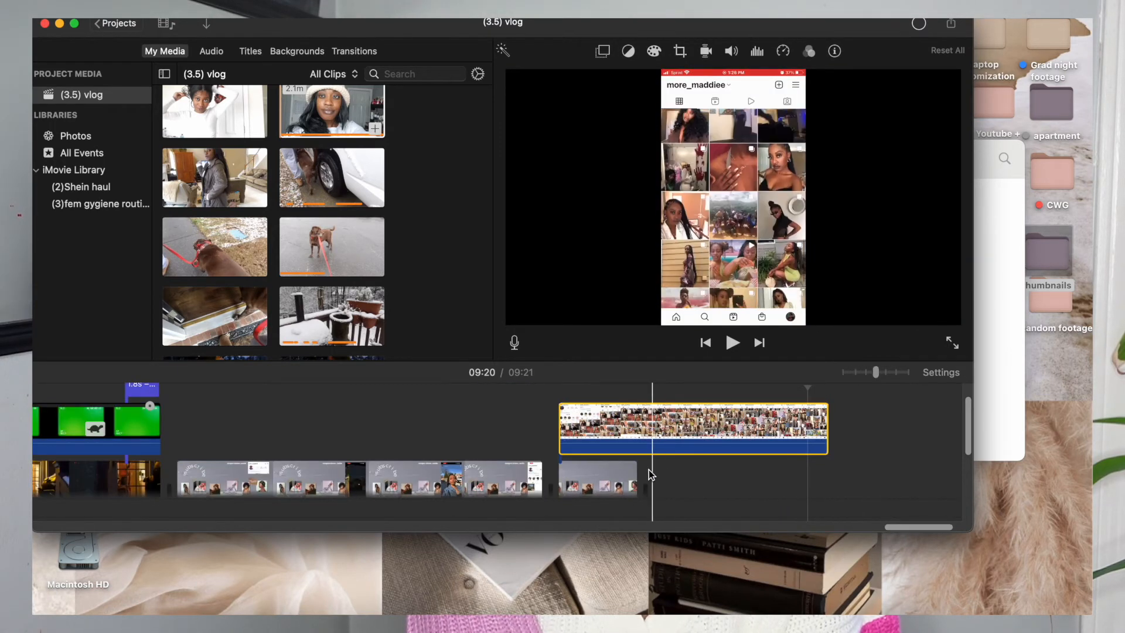
pyautogui.moveTo(635, 472); pyautogui.dragTo(818, 466)
# Set the Instagram recording's overlay mode to Picture in Picture.
pyautogui.click(681, 435)
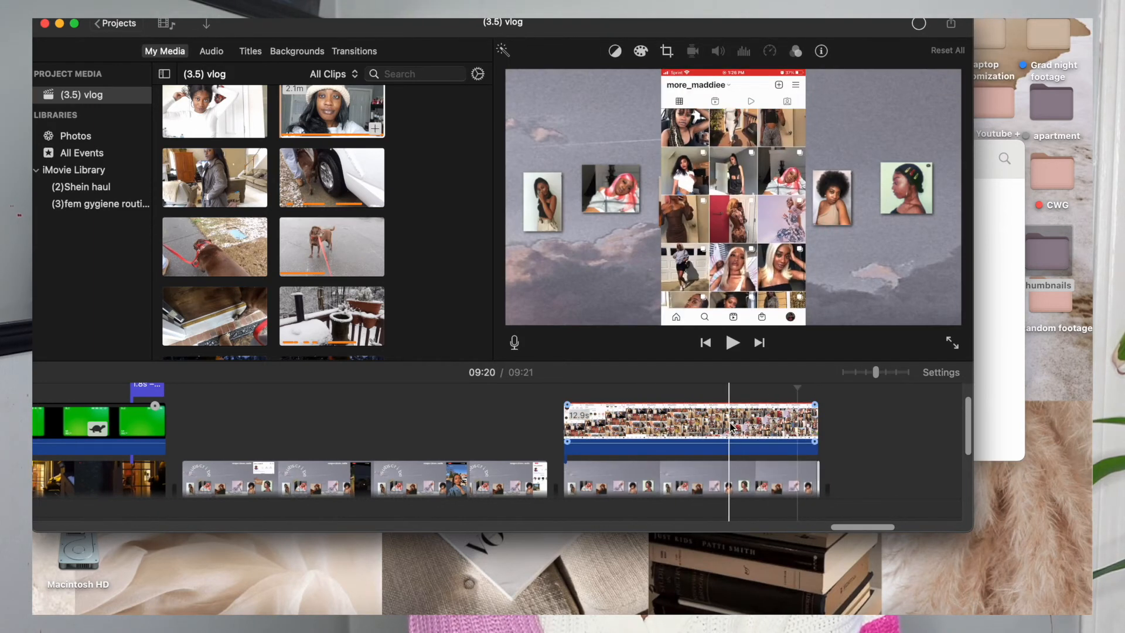
pyautogui.click(667, 425)
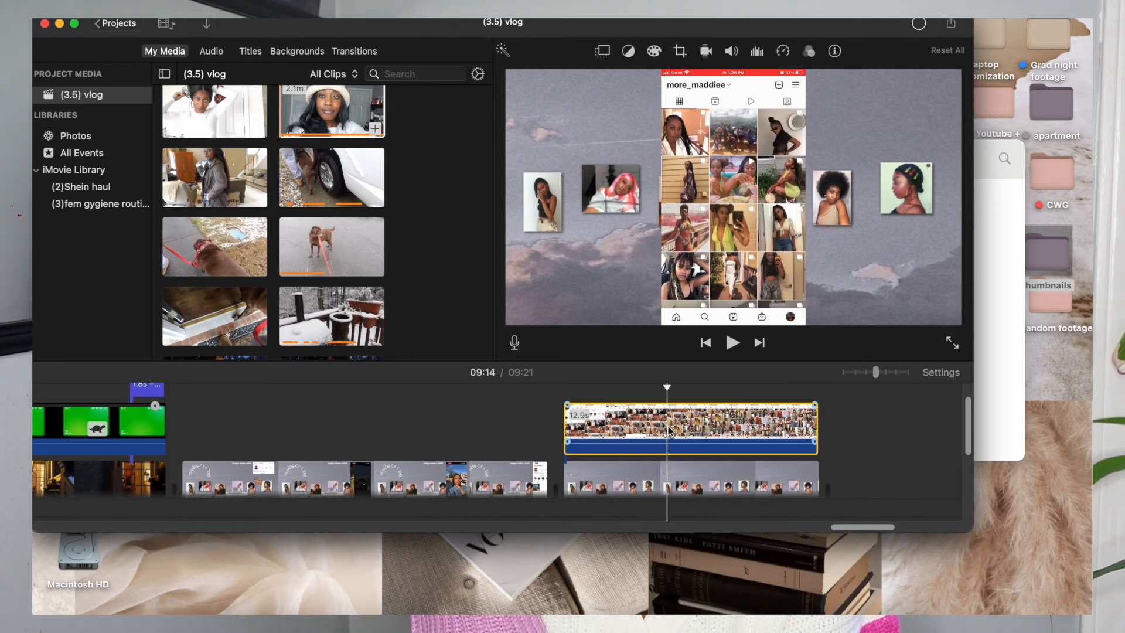
pyautogui.click(604, 54)
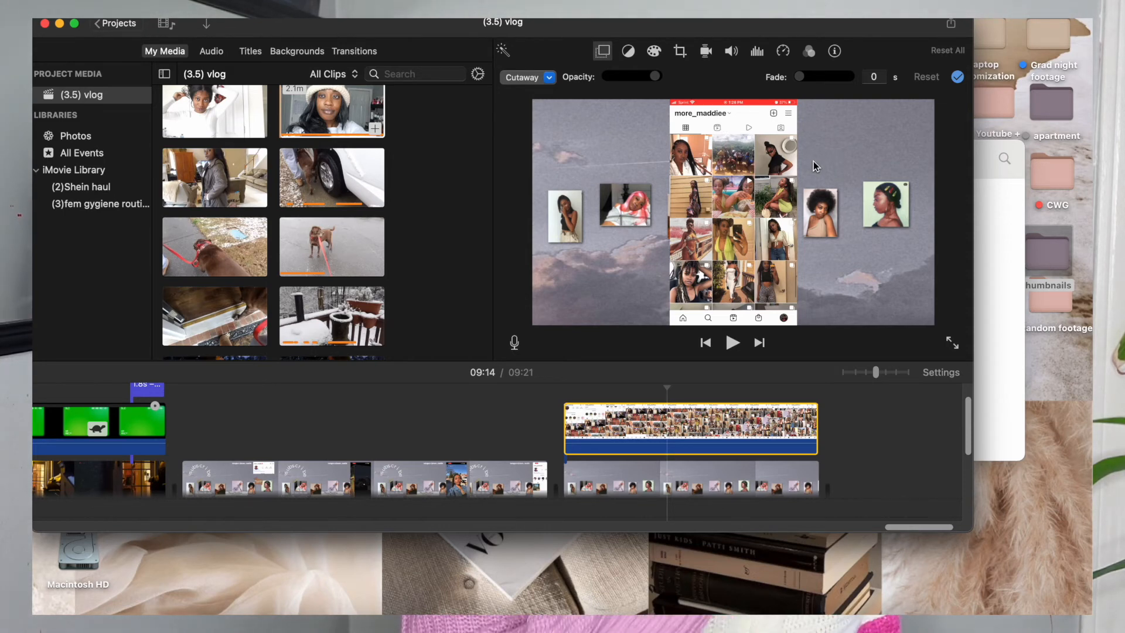
pyautogui.click(549, 77)
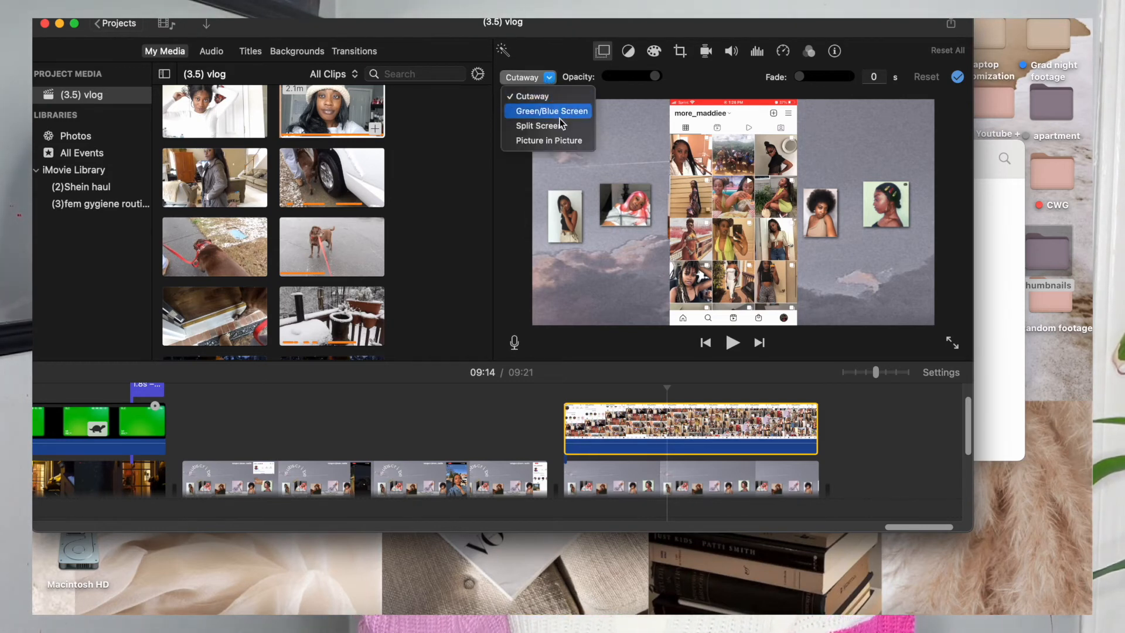
pyautogui.click(569, 147)
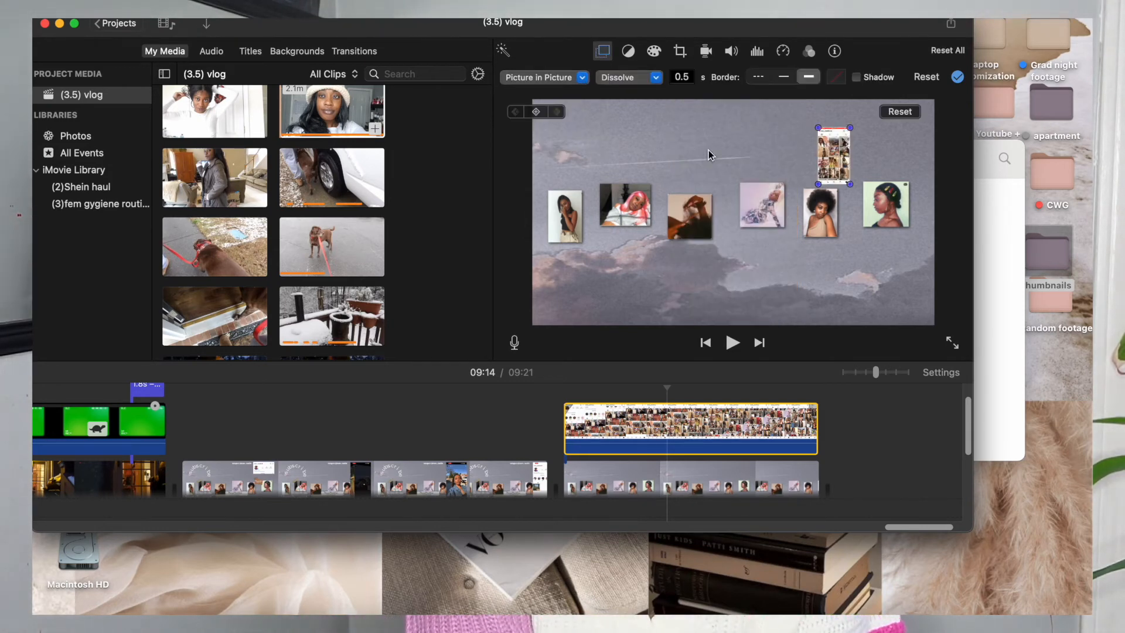
# Move the Instagram inset to the left part of the collage, enlarge it to nearly full frame height, and check its beginning.
pyautogui.moveTo(818, 174); pyautogui.dragTo(593, 284)
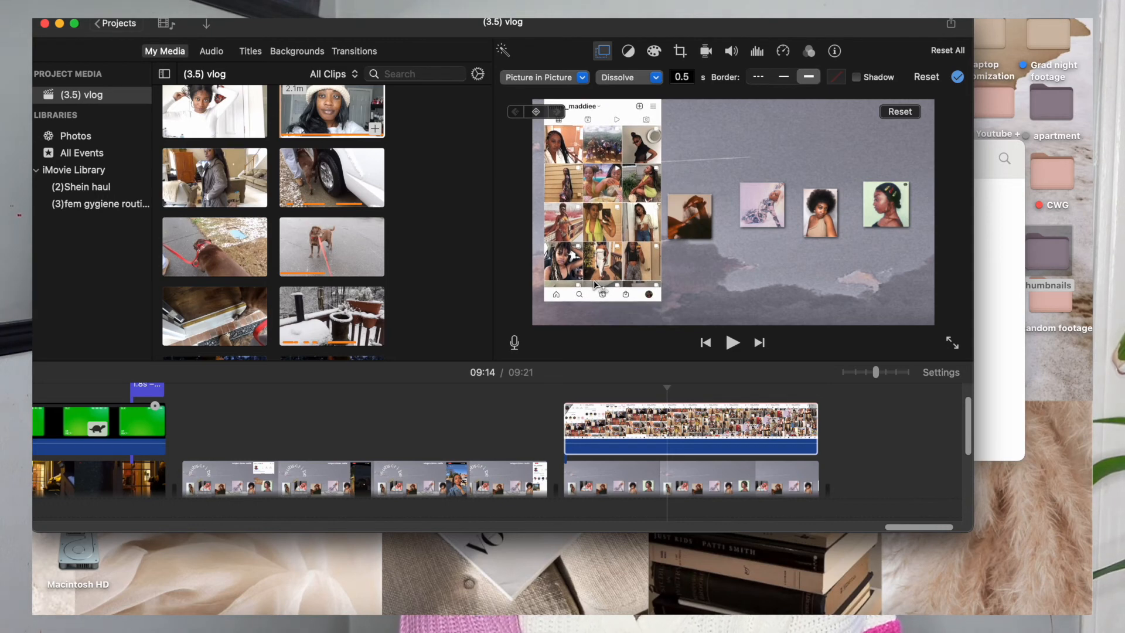
pyautogui.moveTo(661, 301); pyautogui.dragTo(673, 321)
pyautogui.click(577, 416)
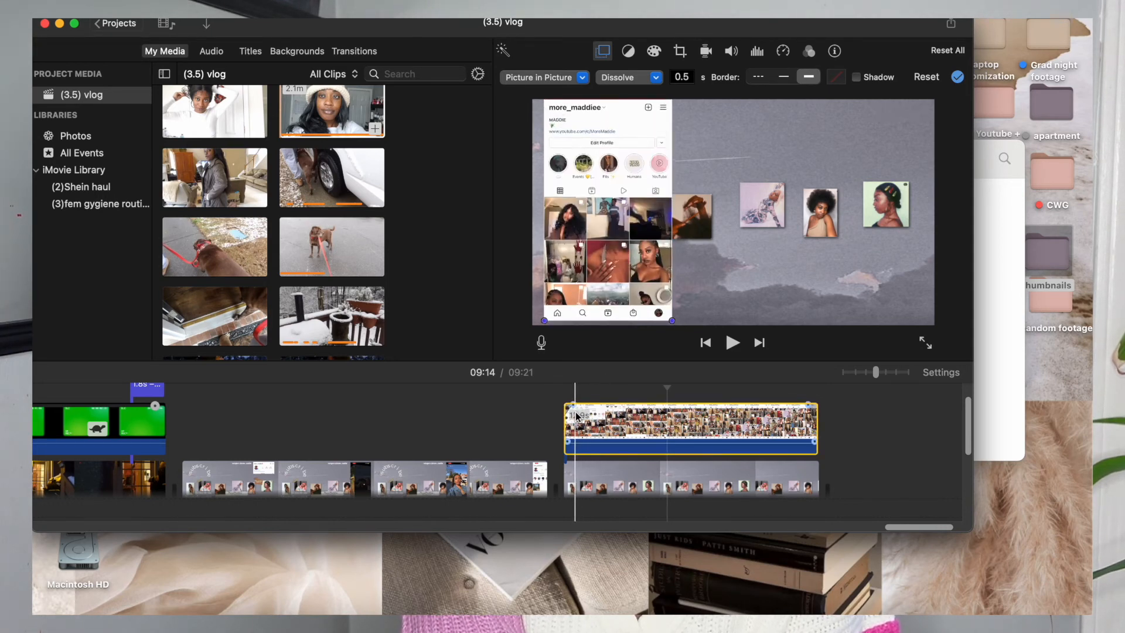
pyautogui.moveTo(573, 405); pyautogui.dragTo(566, 405)
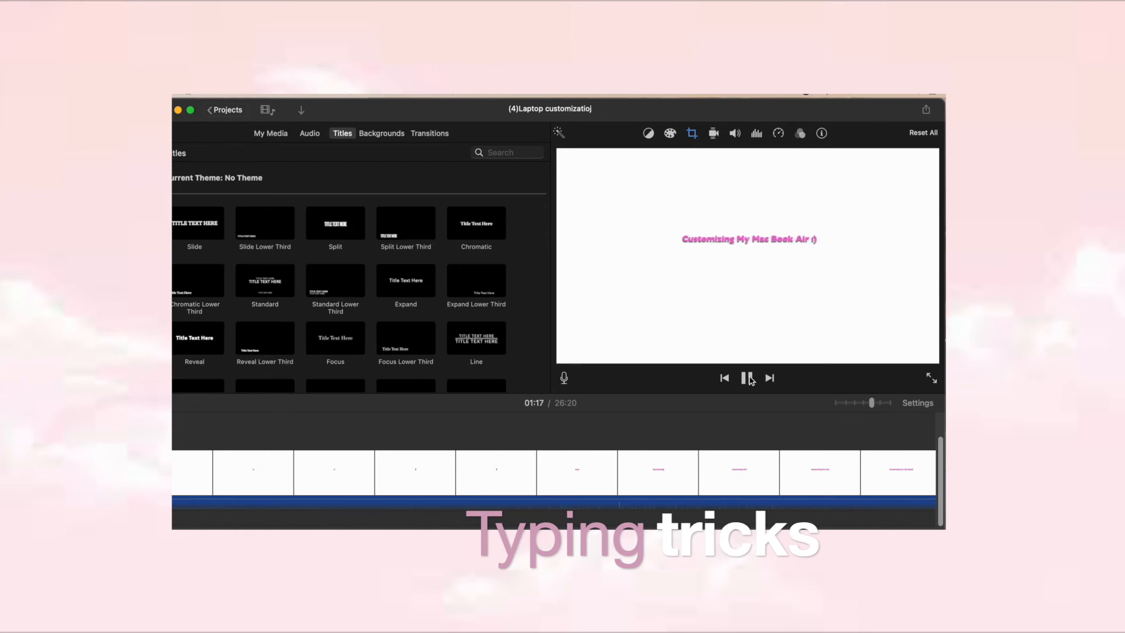
# Preview the finished typing-effect title in the laptop customization project, stopping once the full line has appeared.
pyautogui.click(748, 378)
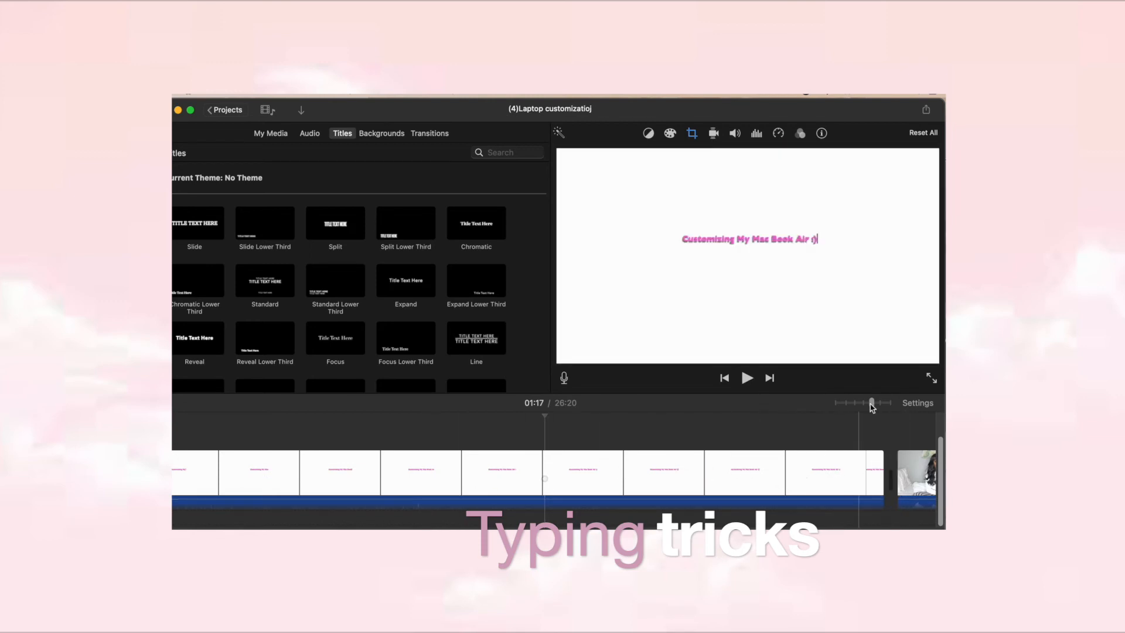
pyautogui.moveTo(871, 403); pyautogui.dragTo(837, 403)
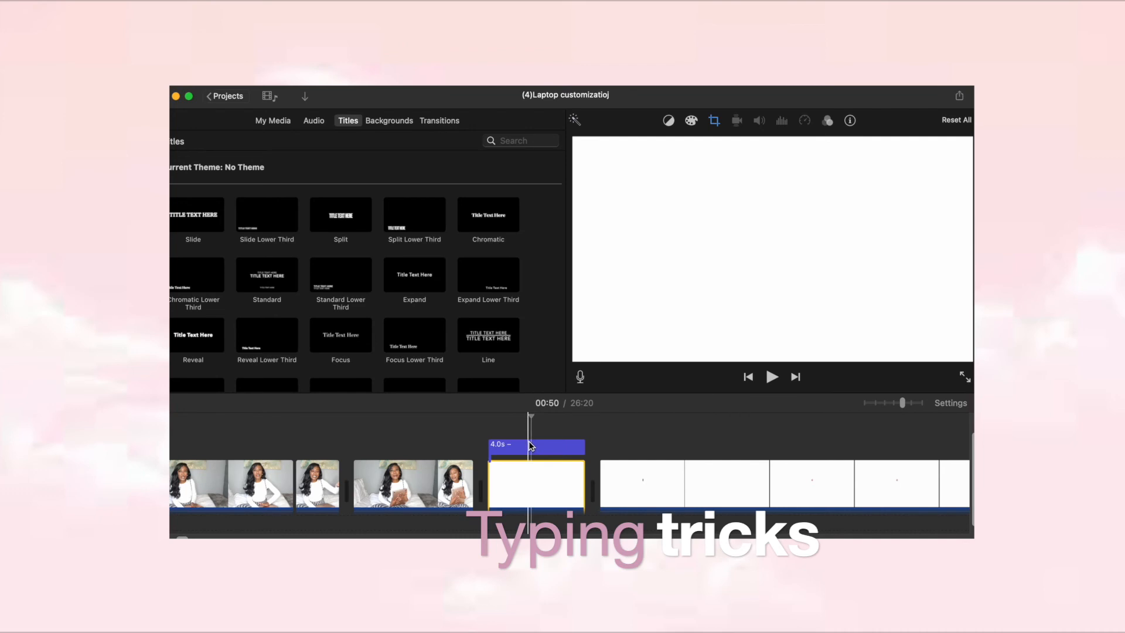
# Fill the empty pink title over the white clip with "Customizing Ny Mac Book Air :)", entering the text gradually for a typing effect.
pyautogui.click(529, 446)
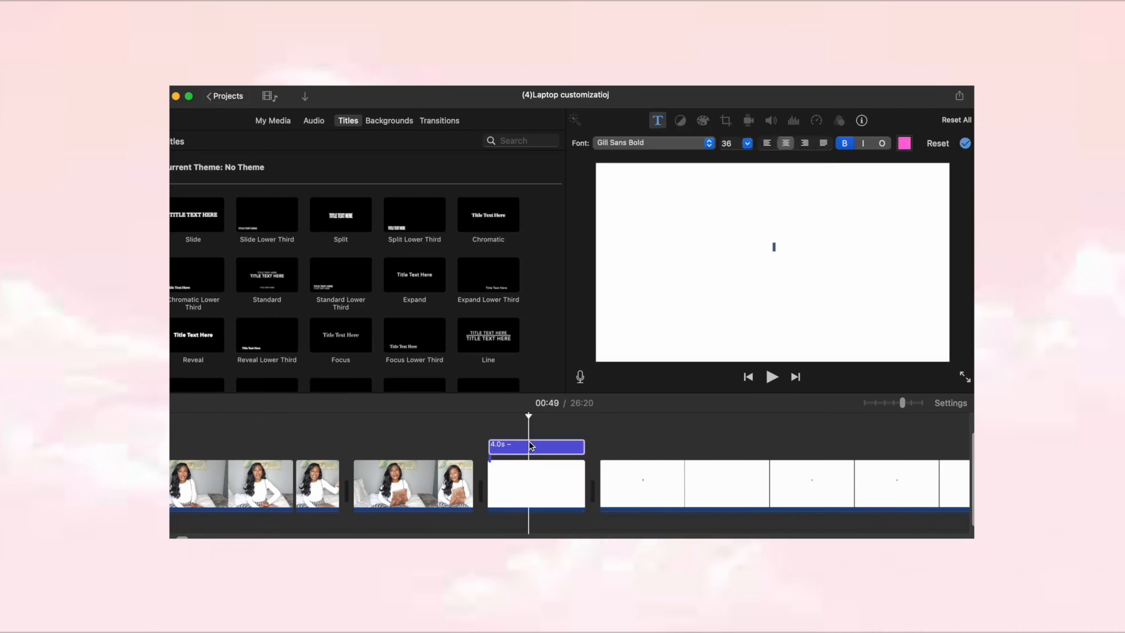
pyautogui.write('c')
pyautogui.write('u')
pyautogui.write('st')
pyautogui.write('omiz')
pyautogui.write('ing')
pyautogui.write(' N')
pyautogui.write('y')
pyautogui.write(' M')
pyautogui.write('ac')
pyautogui.write(' B')
pyautogui.write('oo')
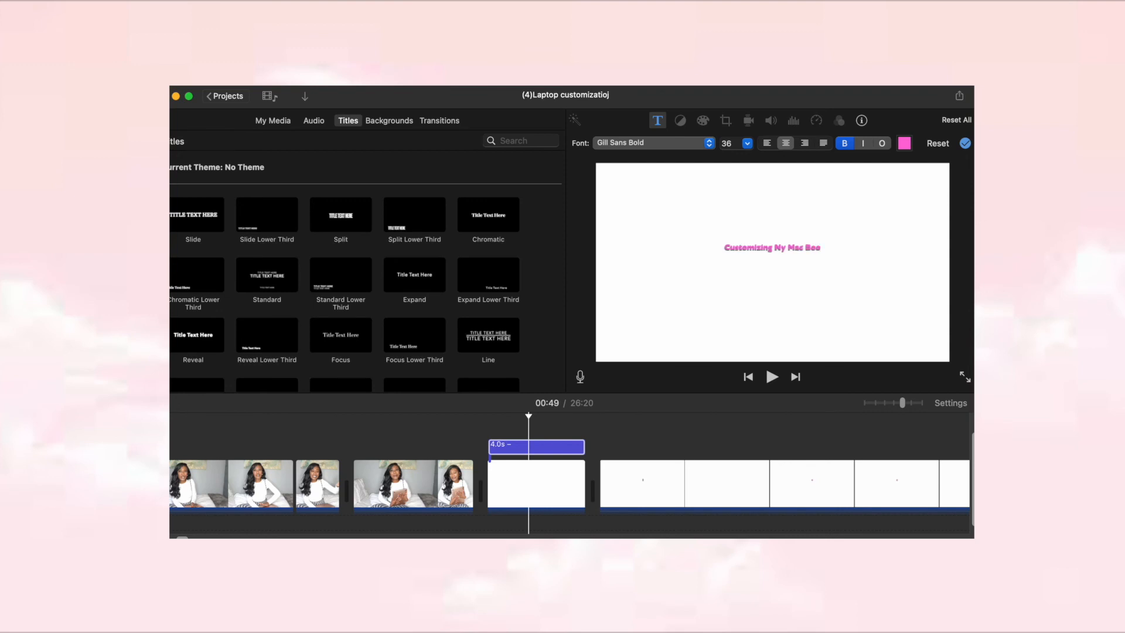
pyautogui.write('k Air :)')
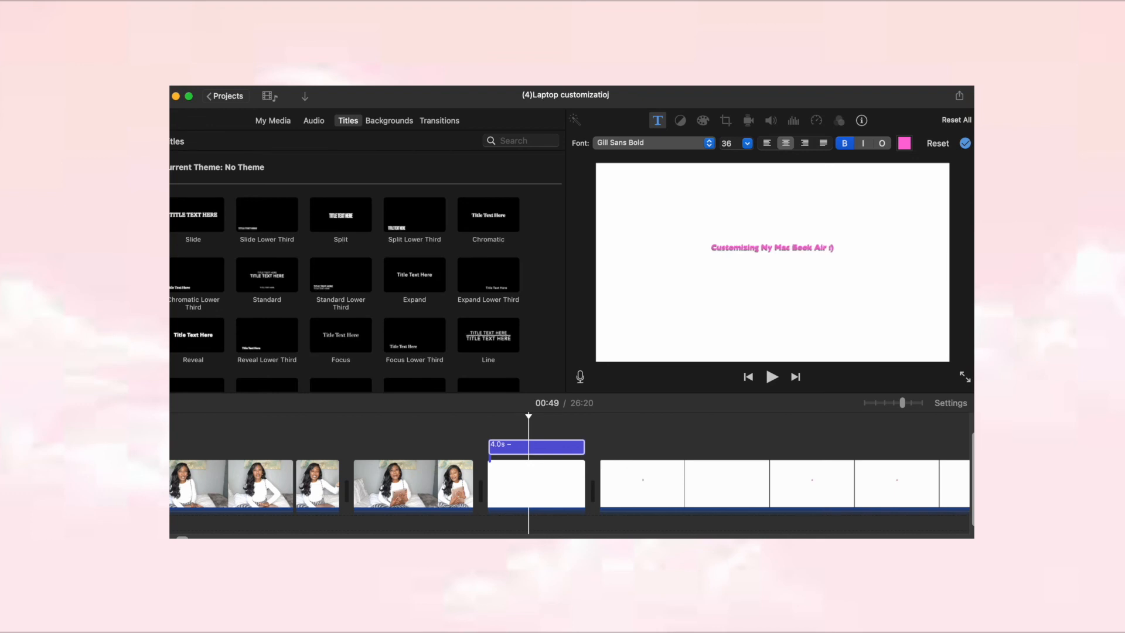